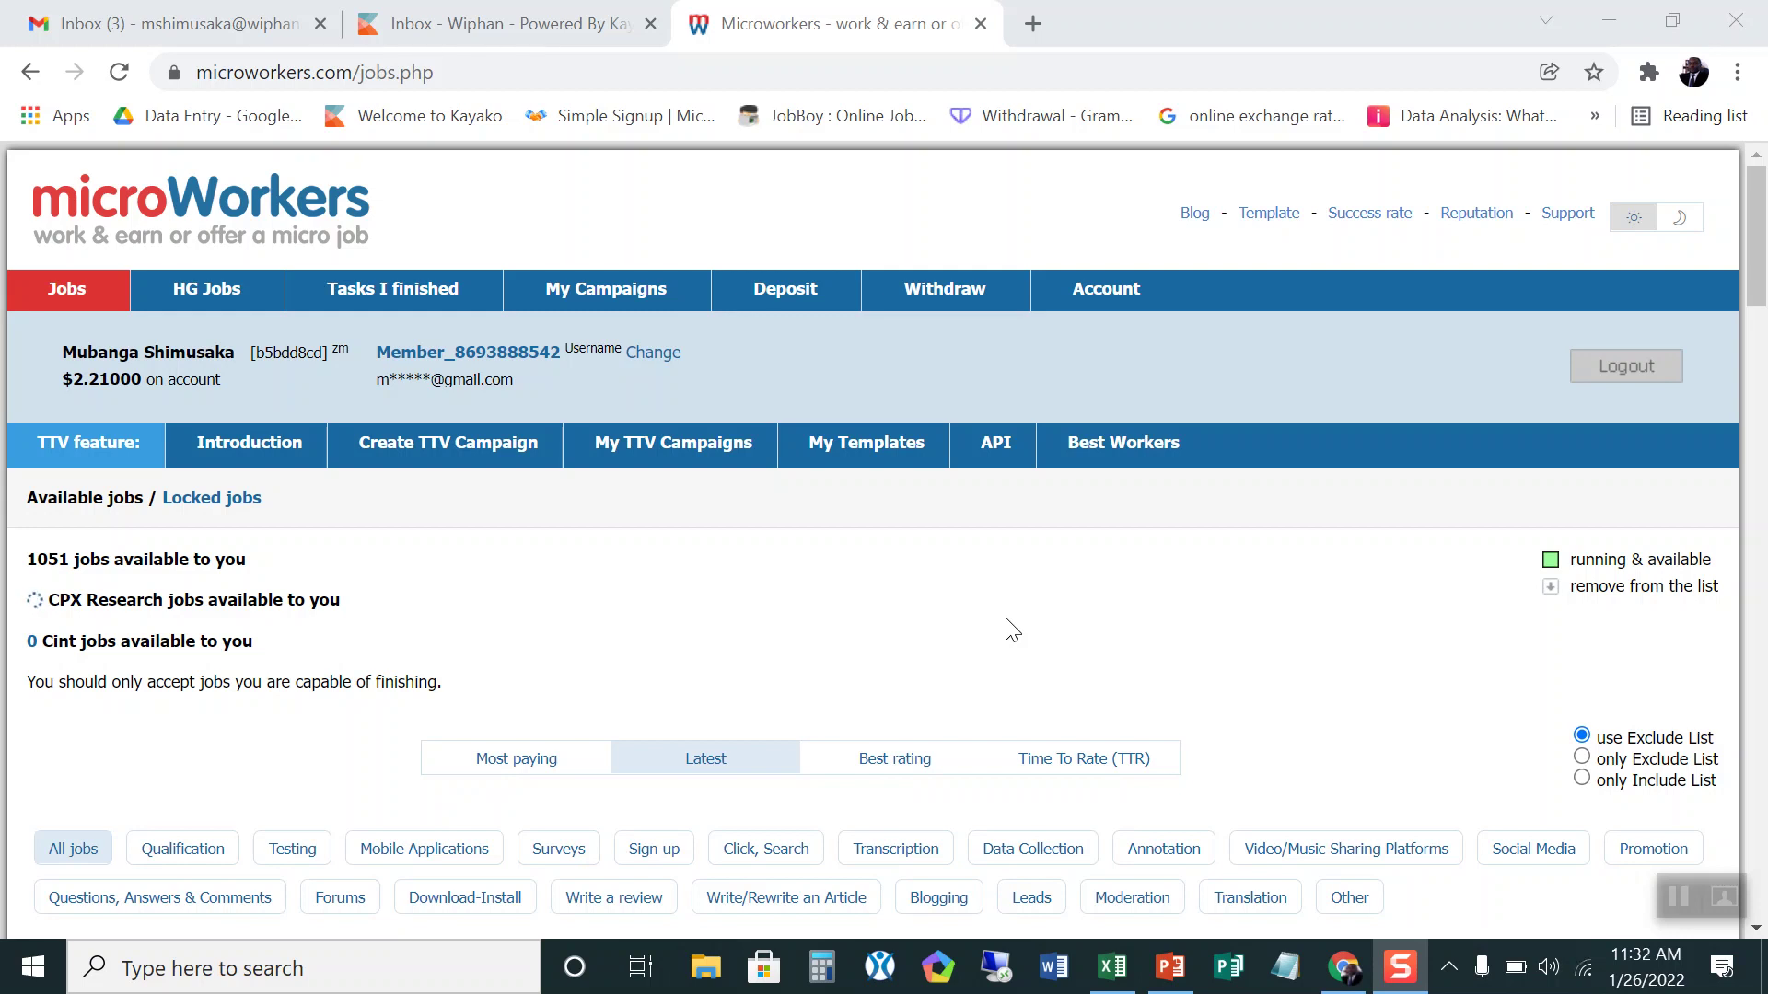
# Step: Scroll down to the available jobs table showing 1051 jobs sorted by Latest
pyautogui.scroll(-3, 1013, 631)
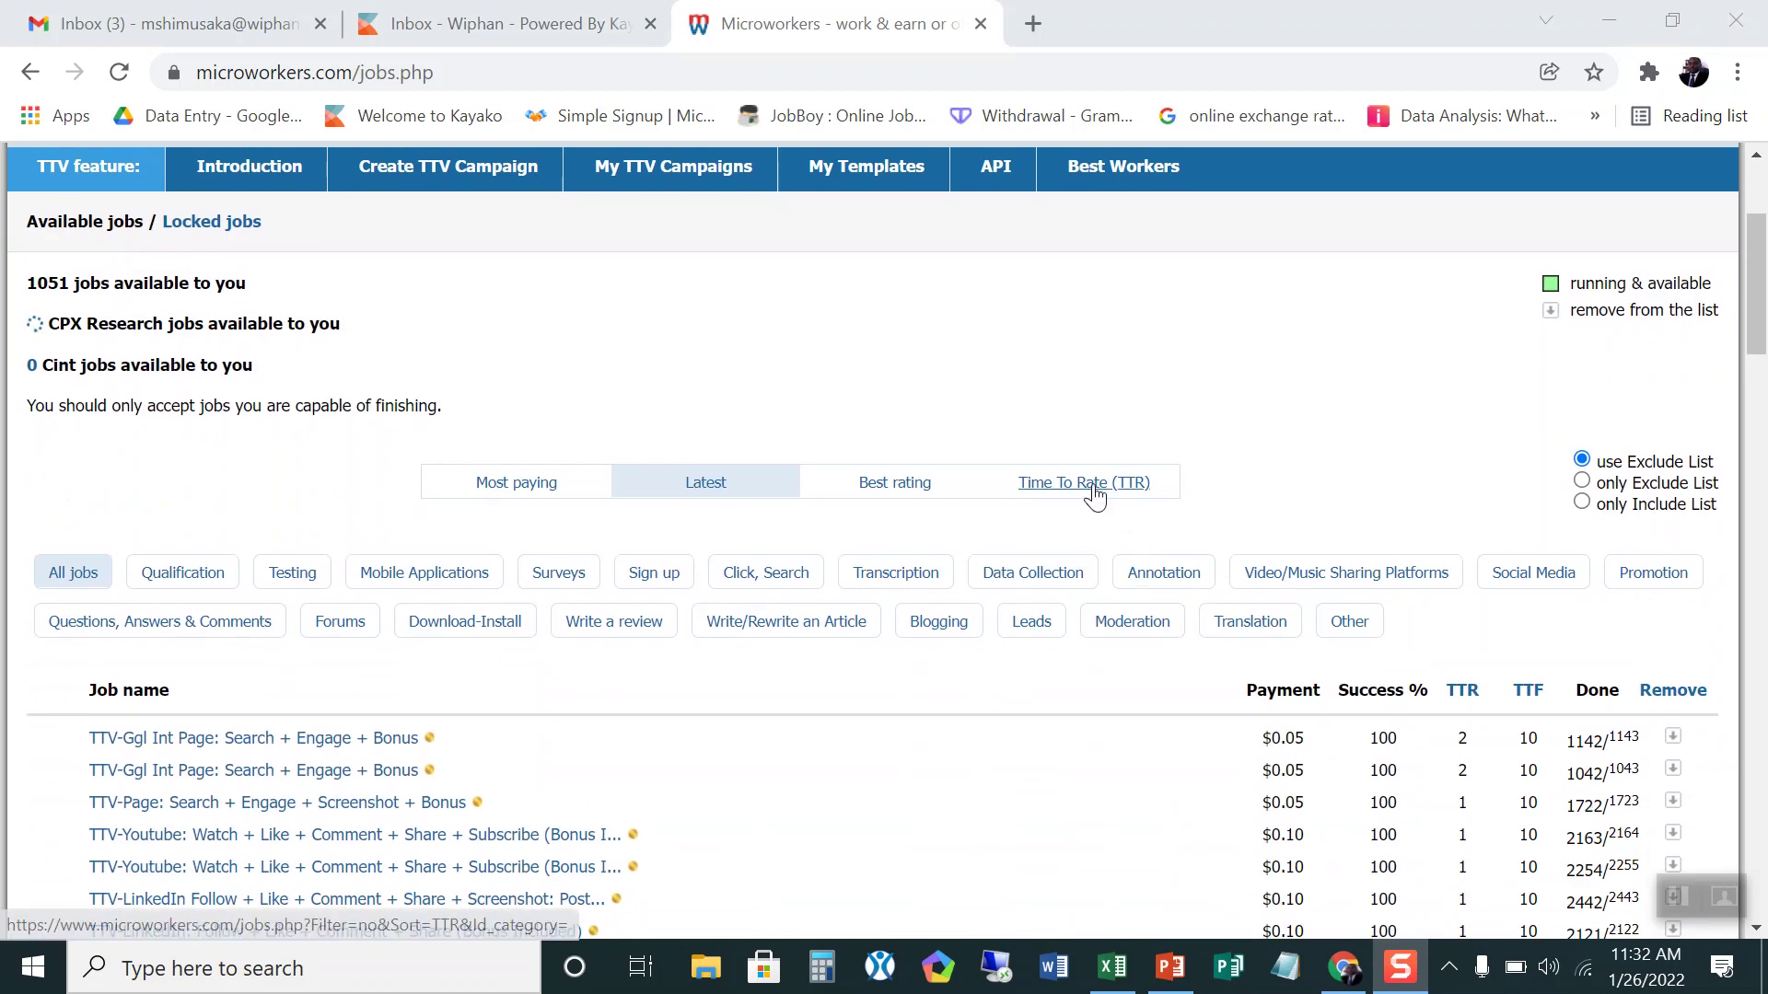
# Step: Sort the job list by Time To Rate (TTR) and browse the reordered jobs
pyautogui.click(1094, 493)
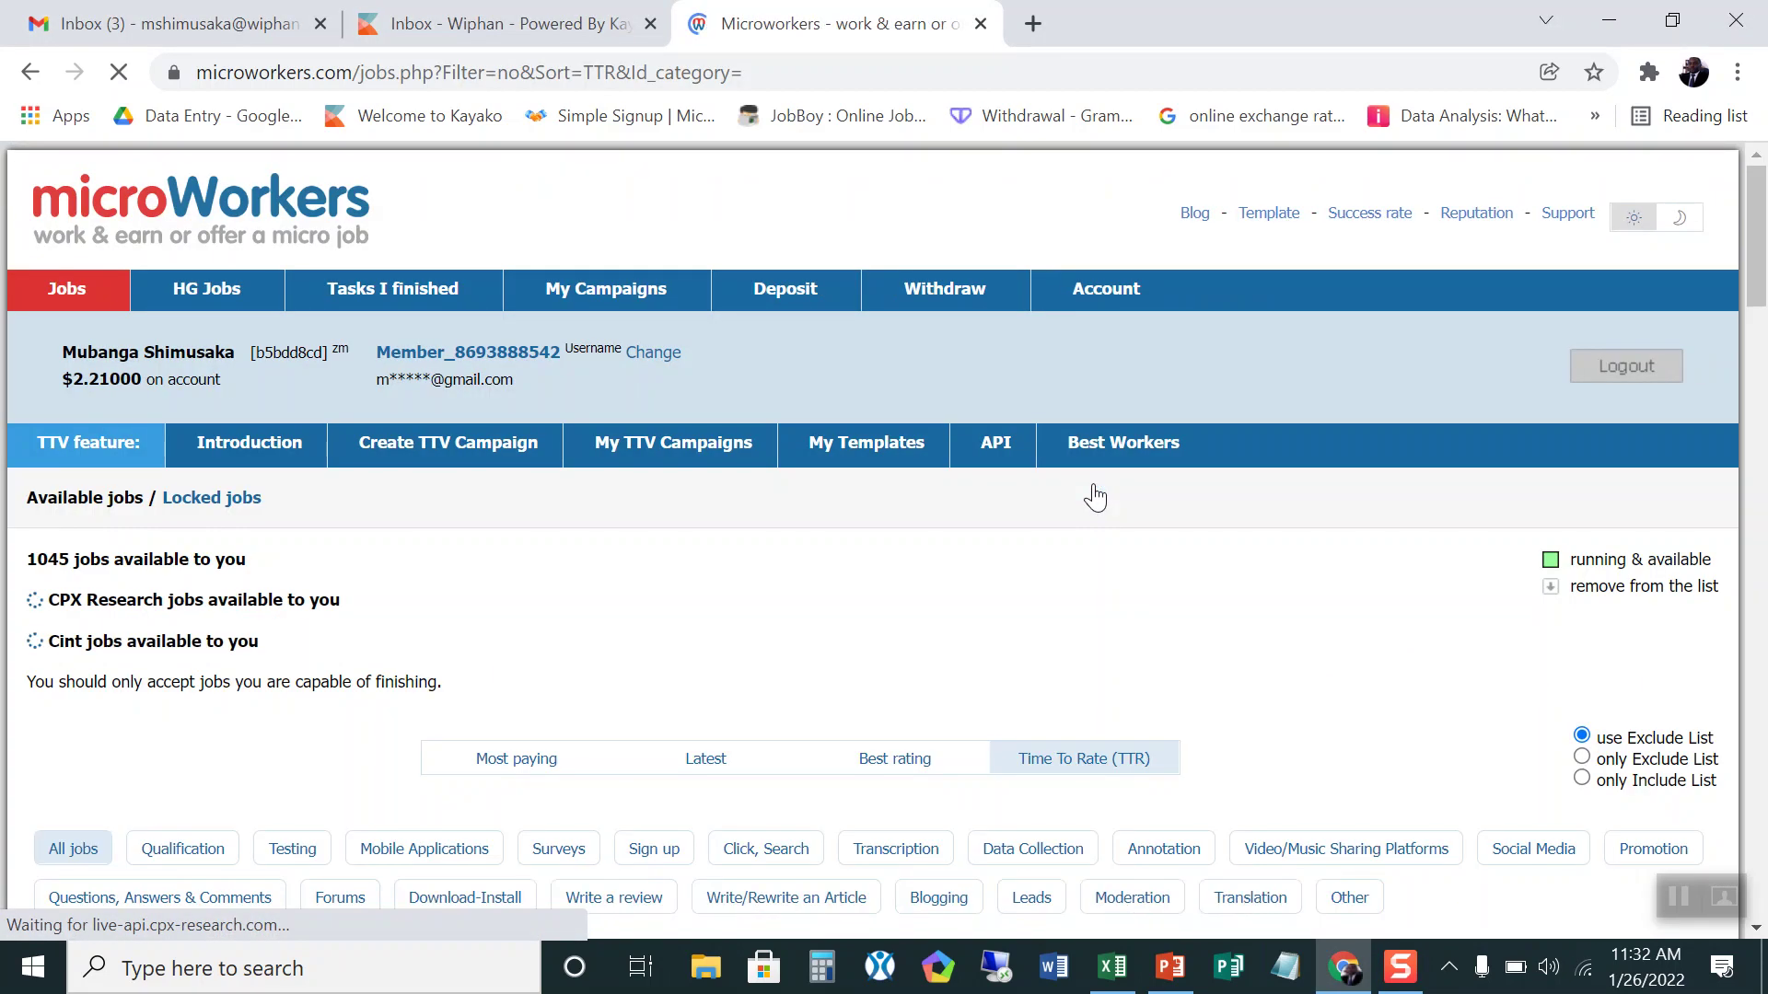
pyautogui.scroll(-4, 1087, 552)
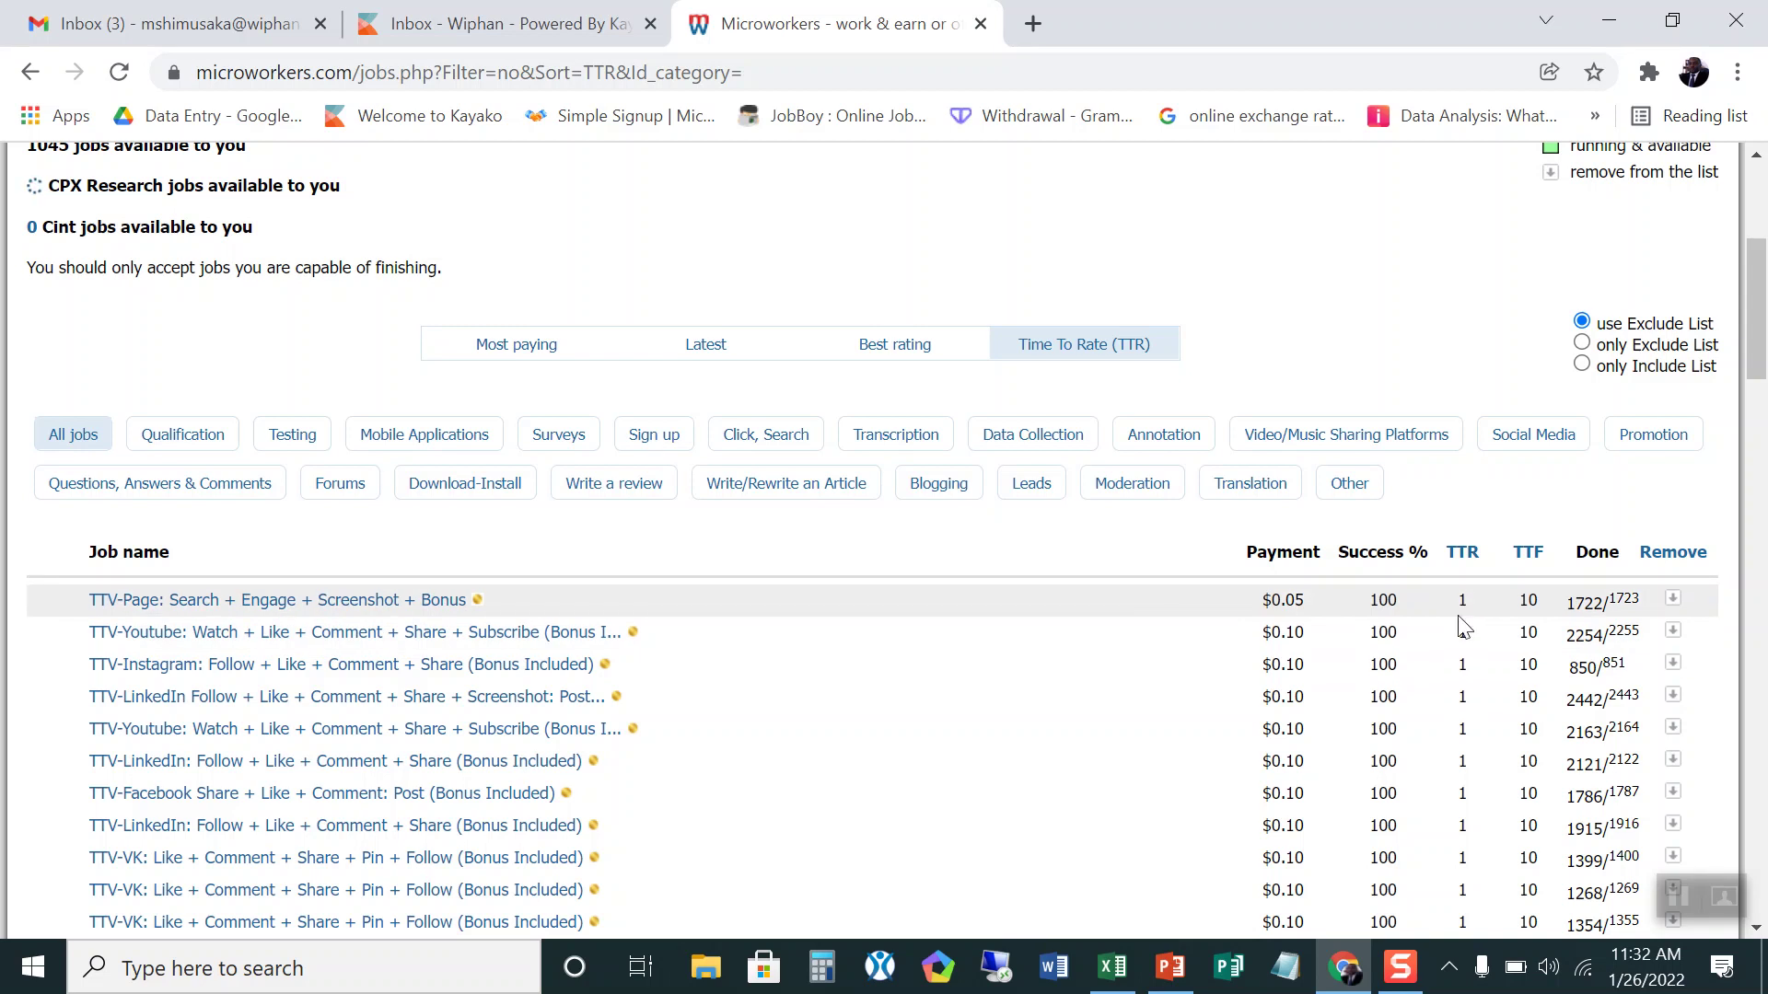
pyautogui.scroll(5, 1462, 624)
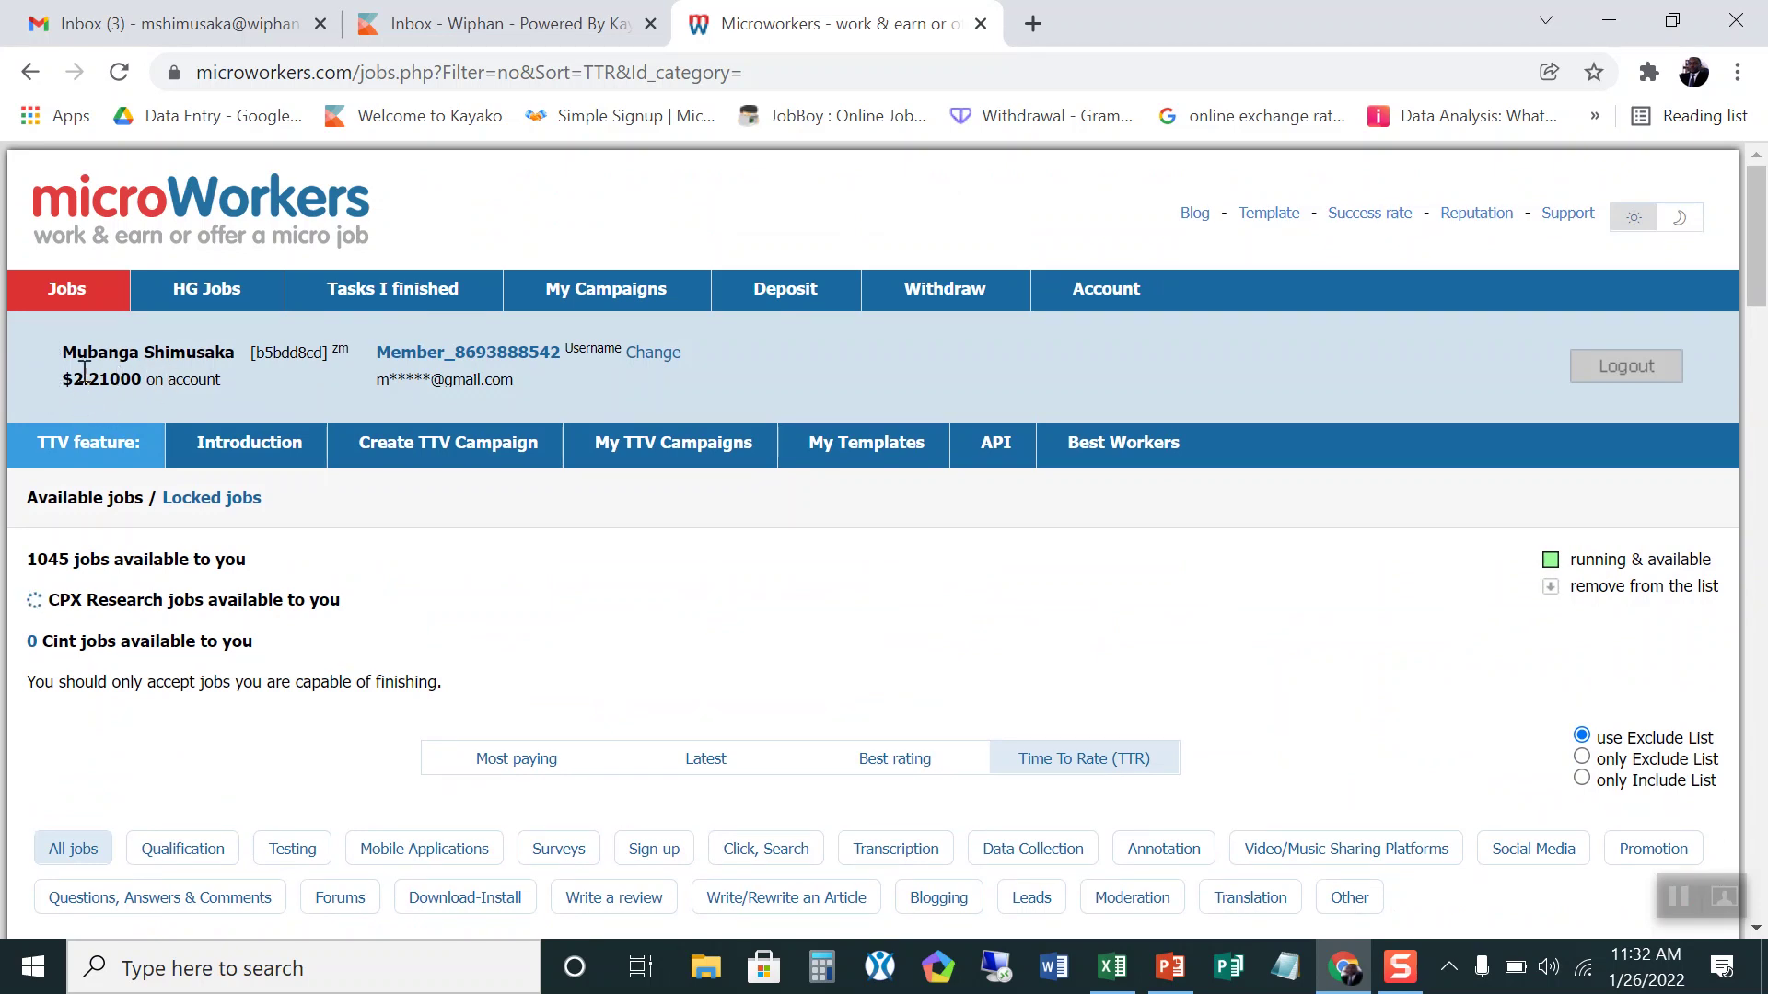
pyautogui.scroll(-6, 910, 643)
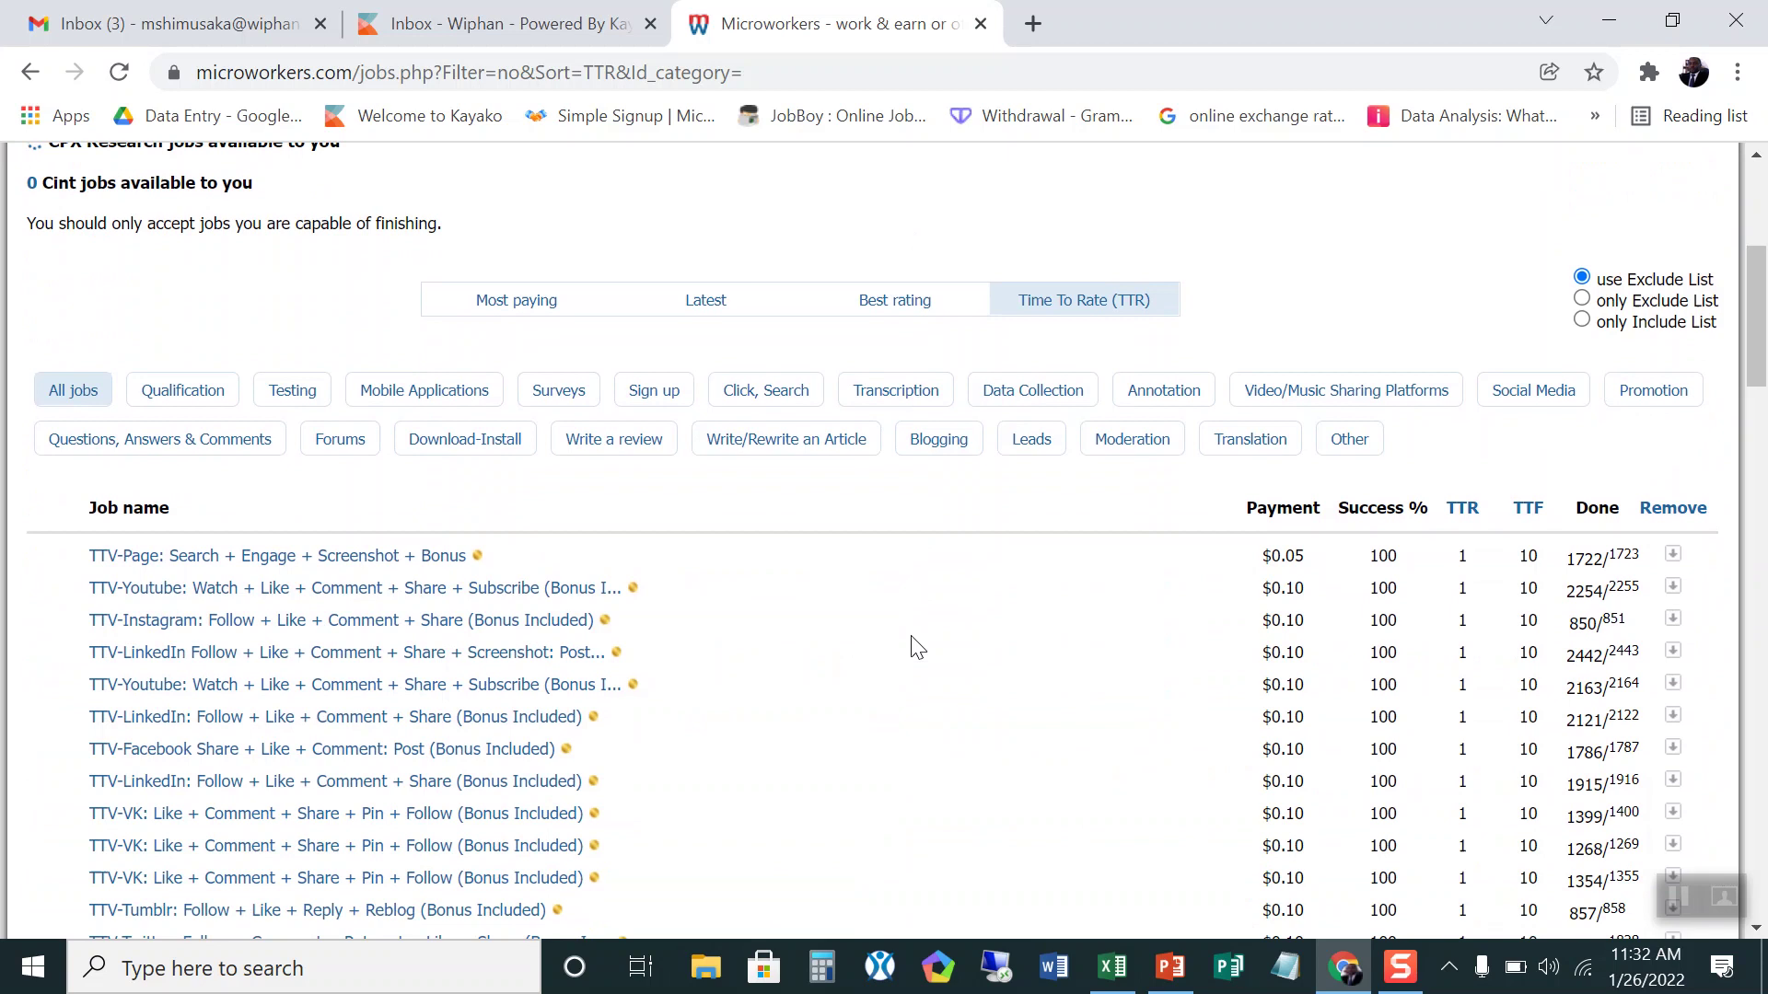
pyautogui.scroll(6, 715, 536)
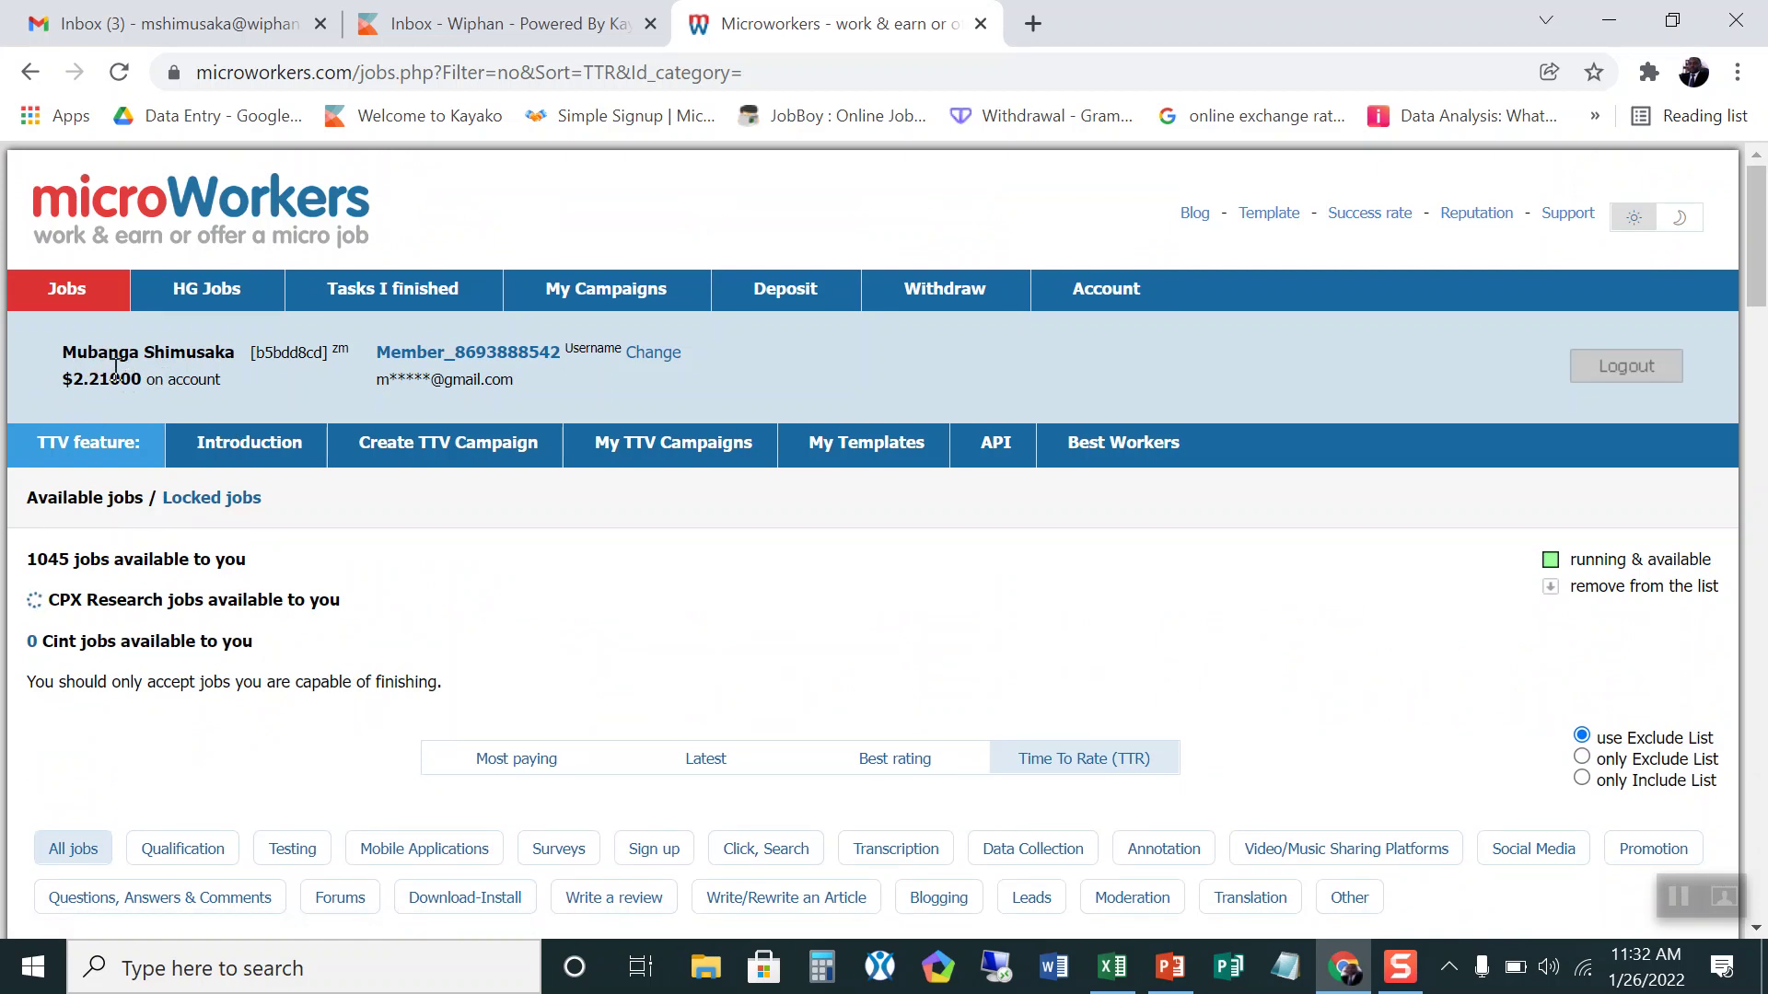
pyautogui.scroll(-5, 829, 603)
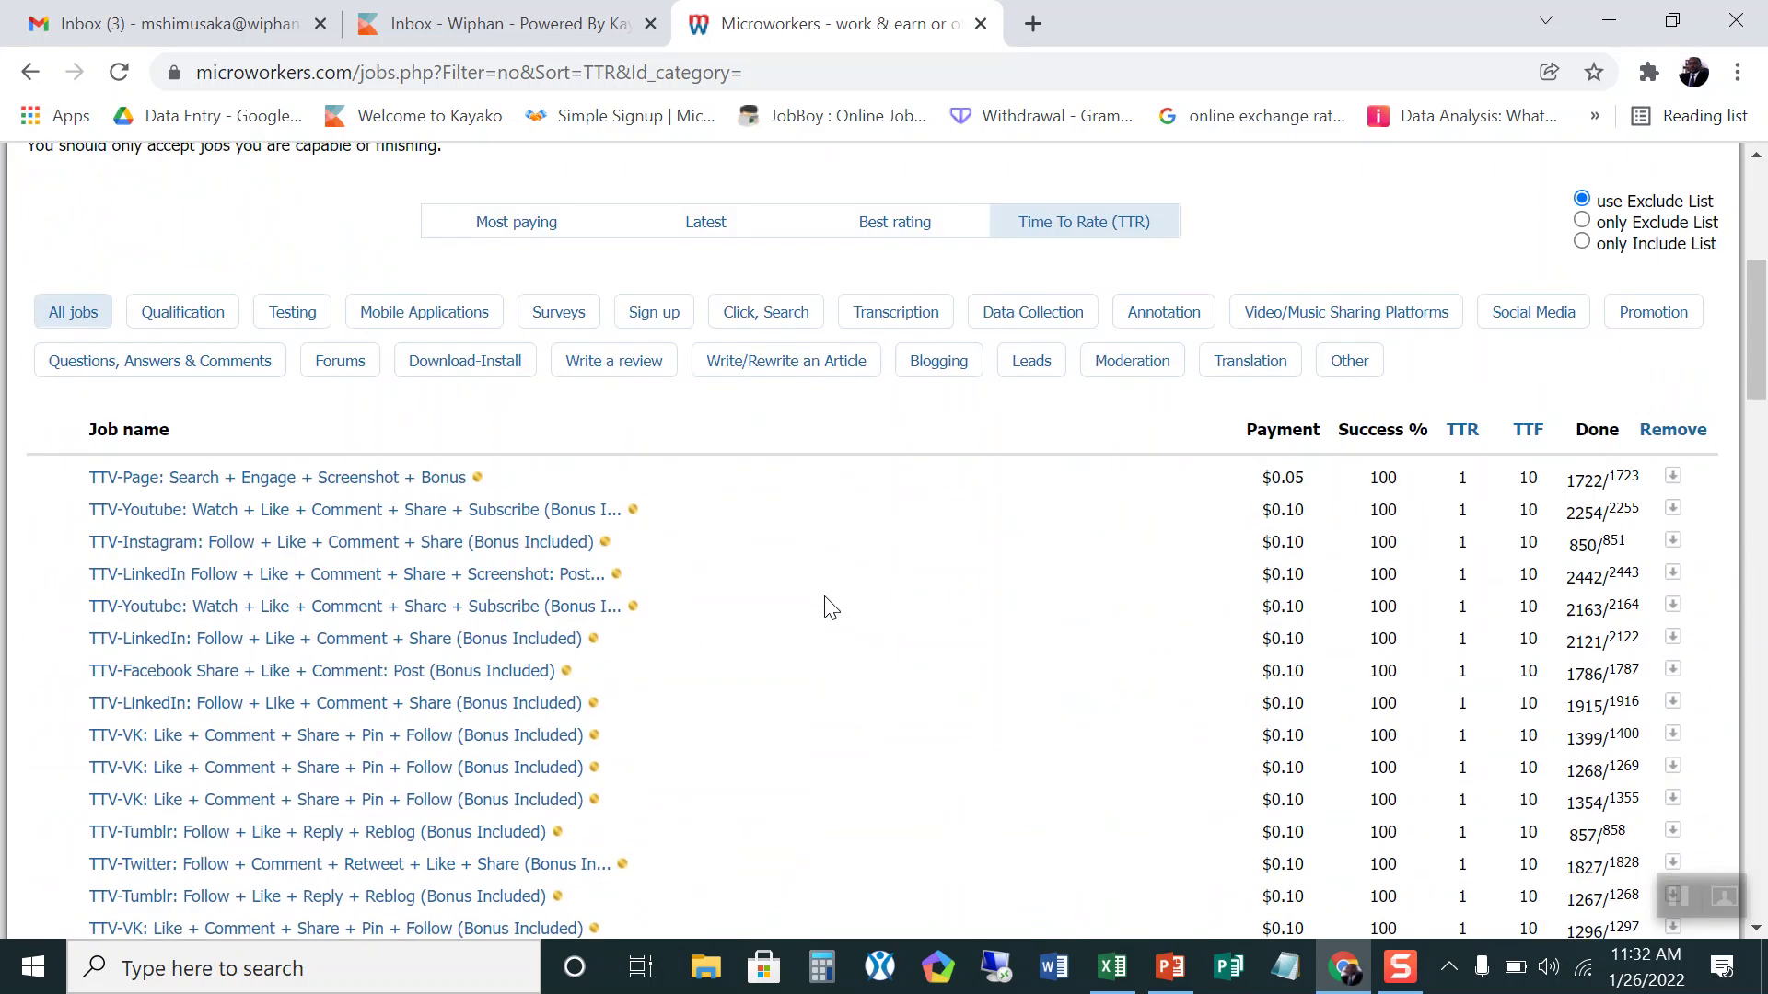
pyautogui.scroll(-2, 829, 606)
# Step: Open the TTV-LinkedIn Follow + Like + Comment + Share + Screenshot job and review its proof fields
pyautogui.click(138, 421)
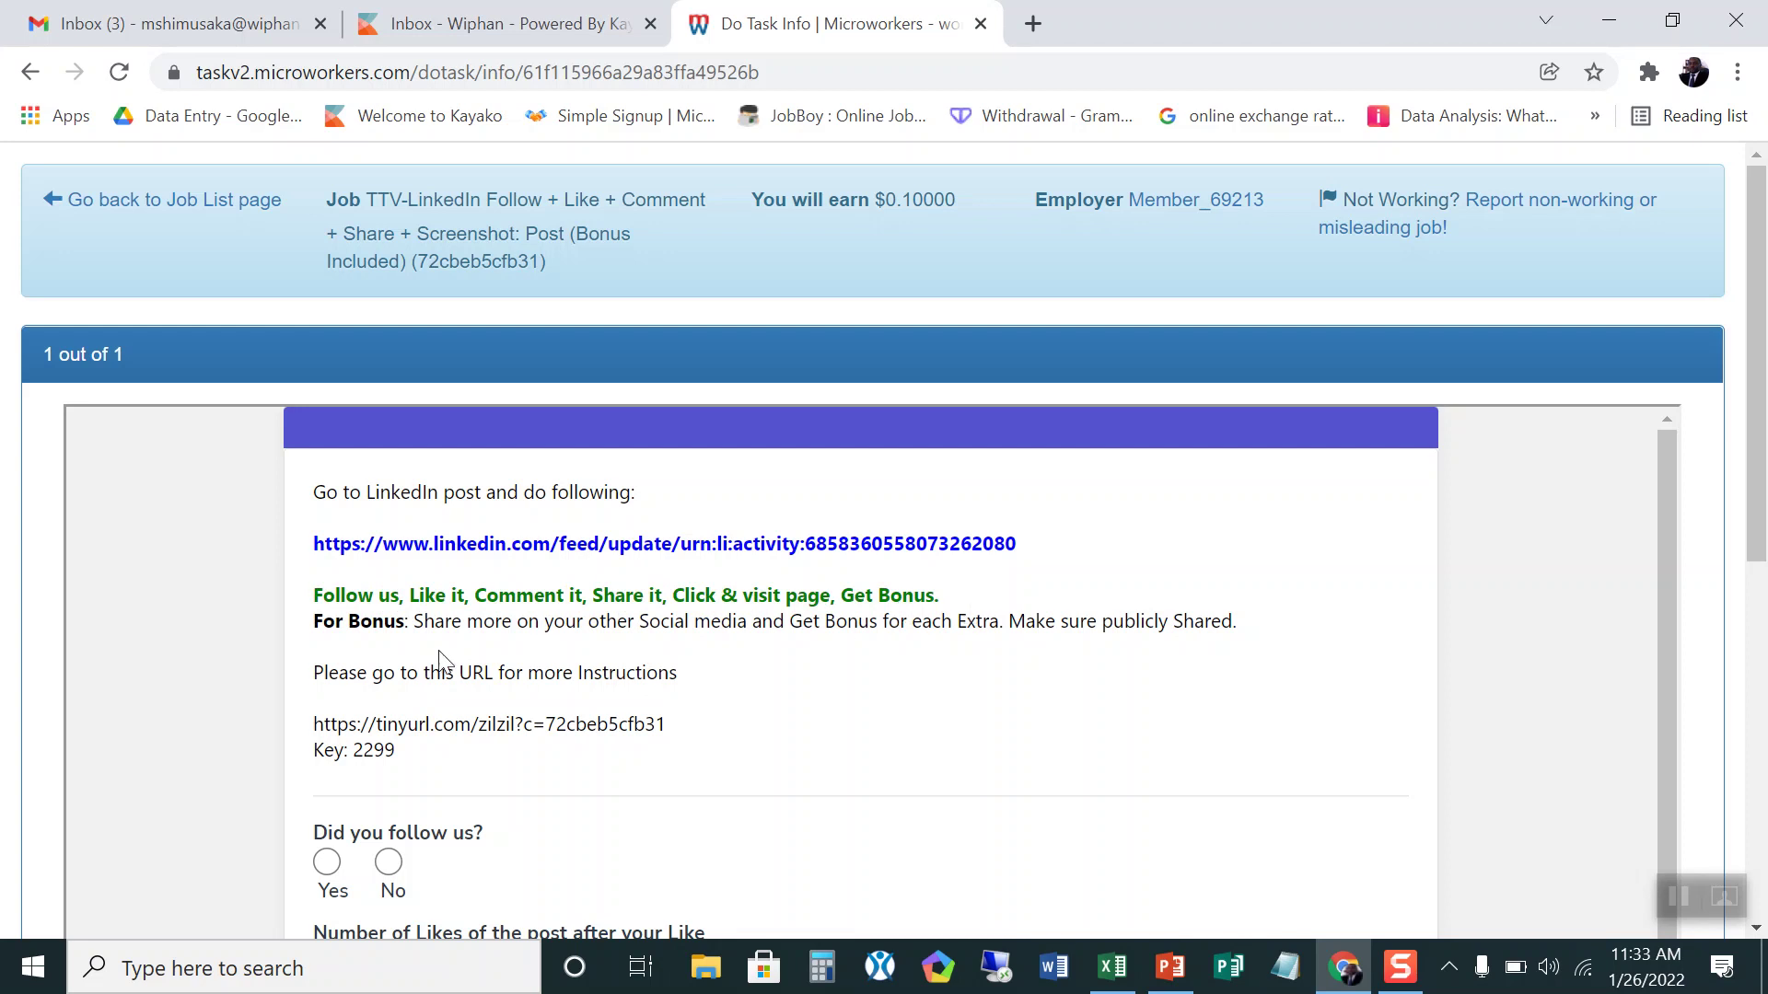
pyautogui.scroll(-3, 343, 675)
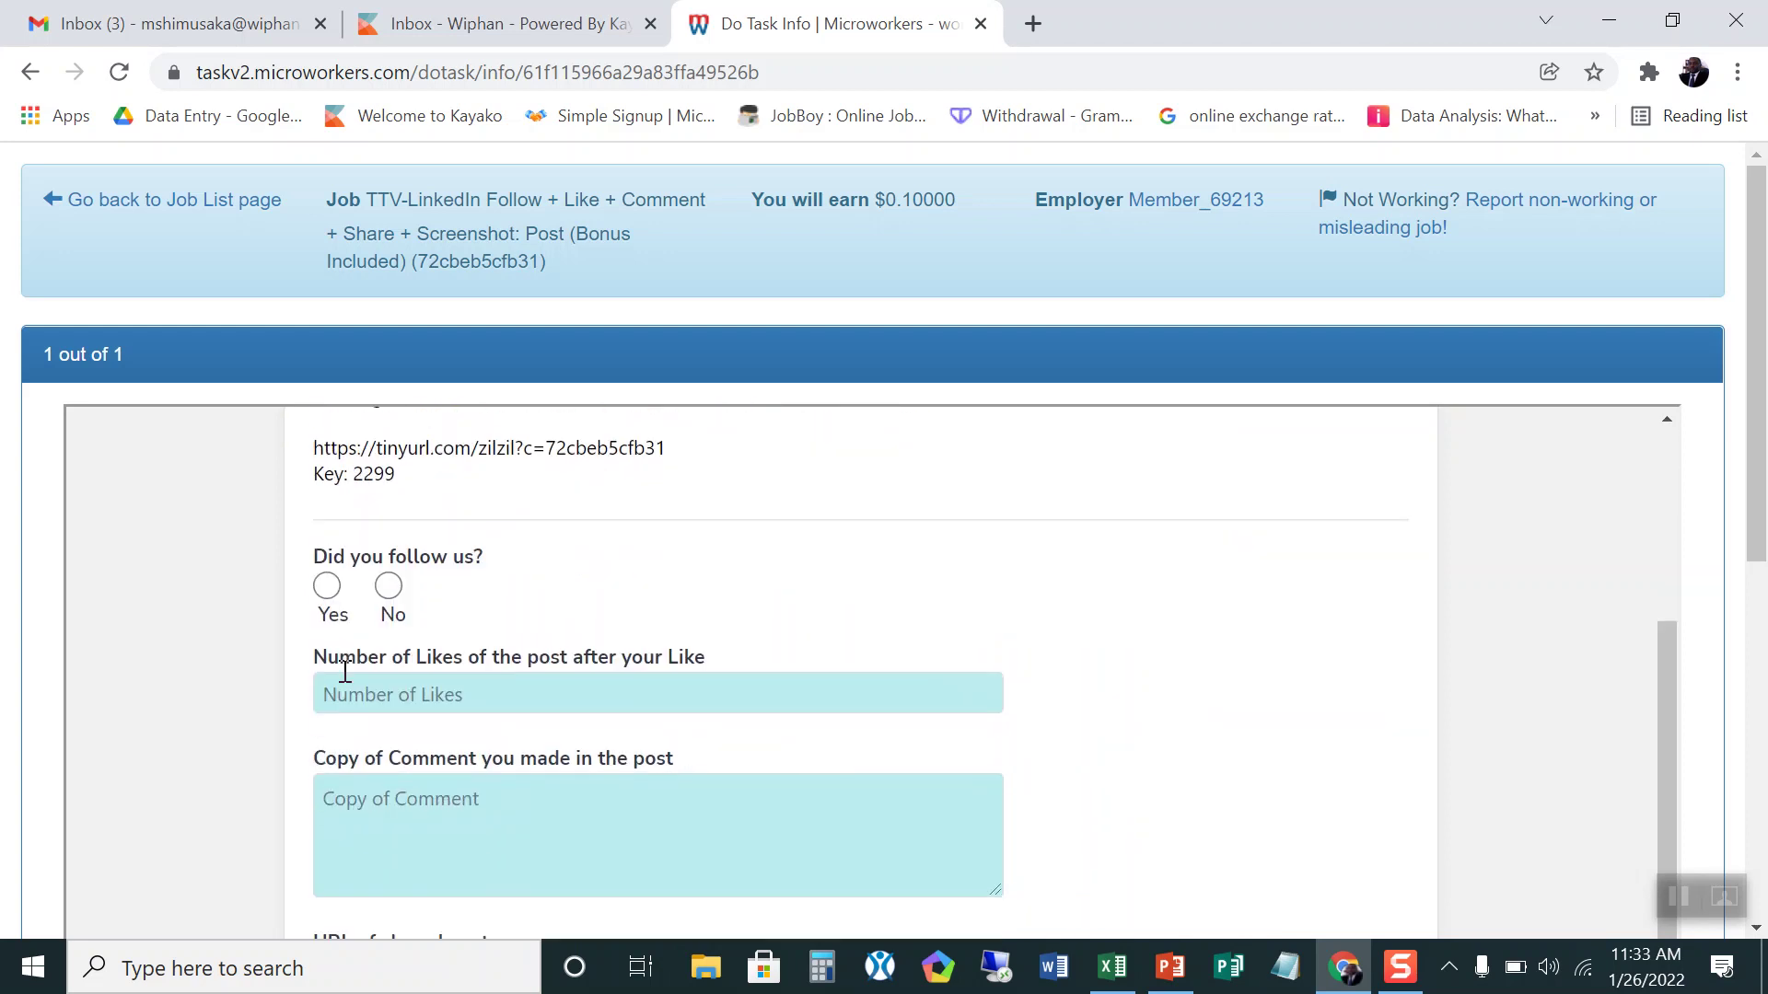
pyautogui.scroll(3, 344, 672)
pyautogui.scroll(-3, 344, 672)
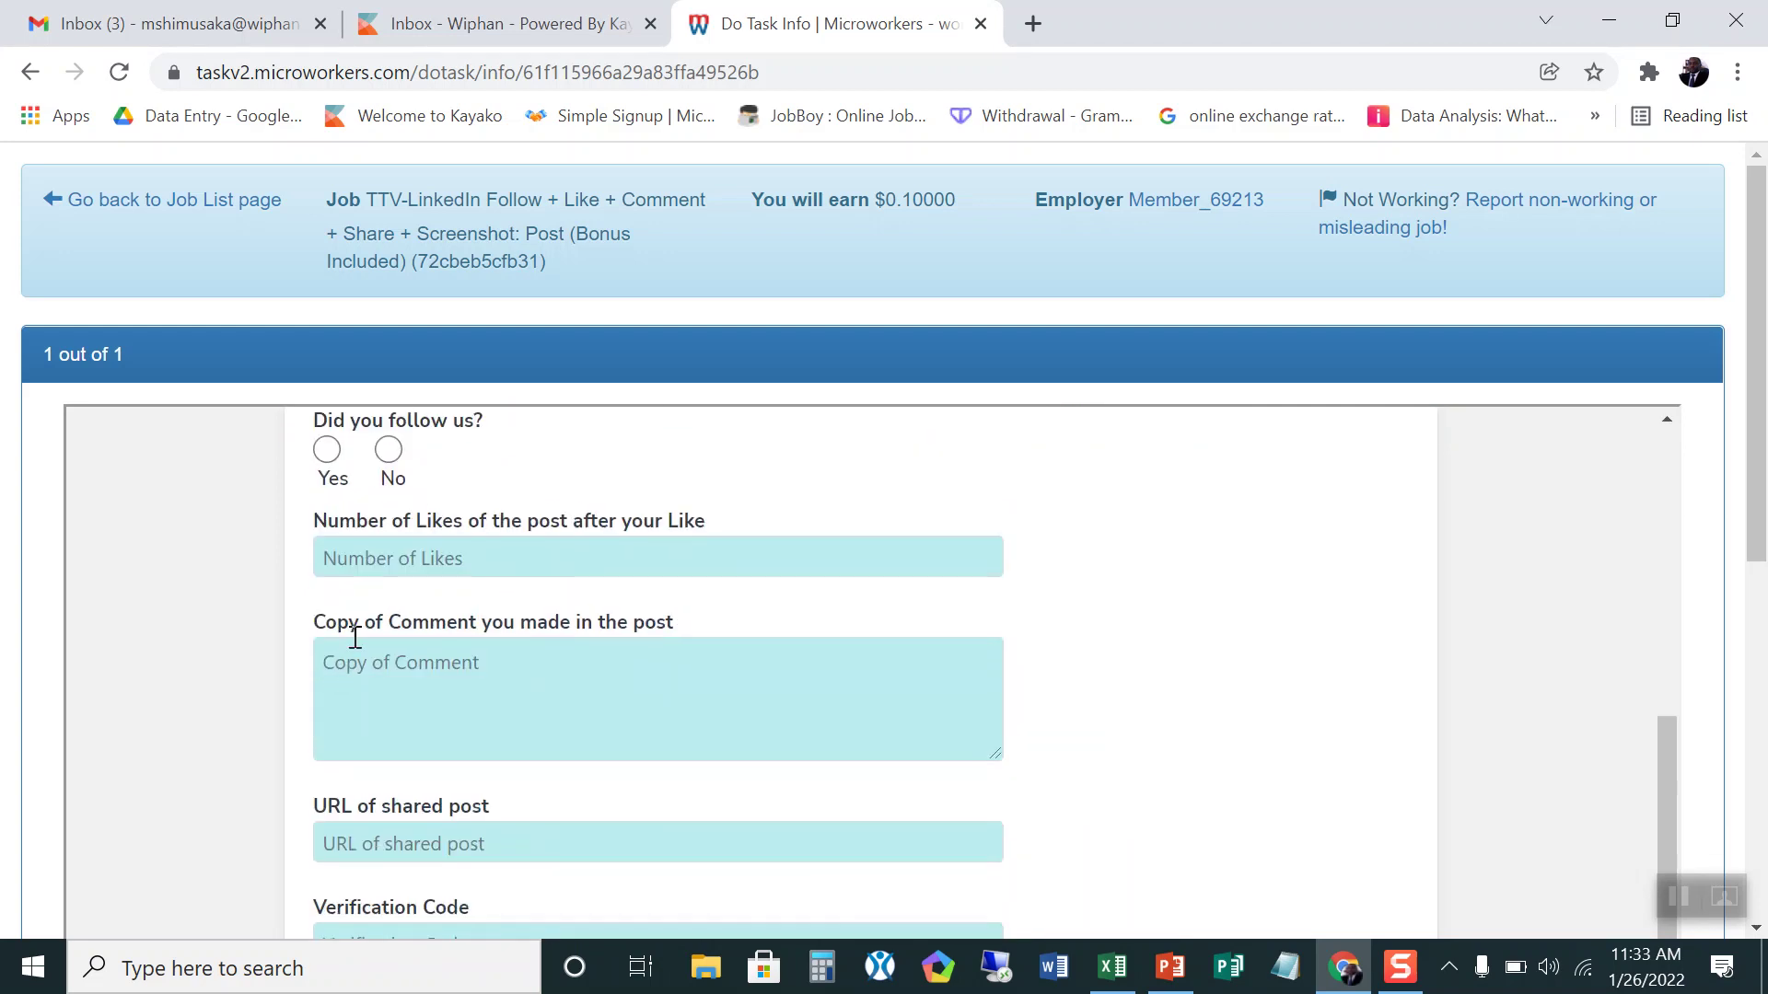
pyautogui.scroll(1, 355, 635)
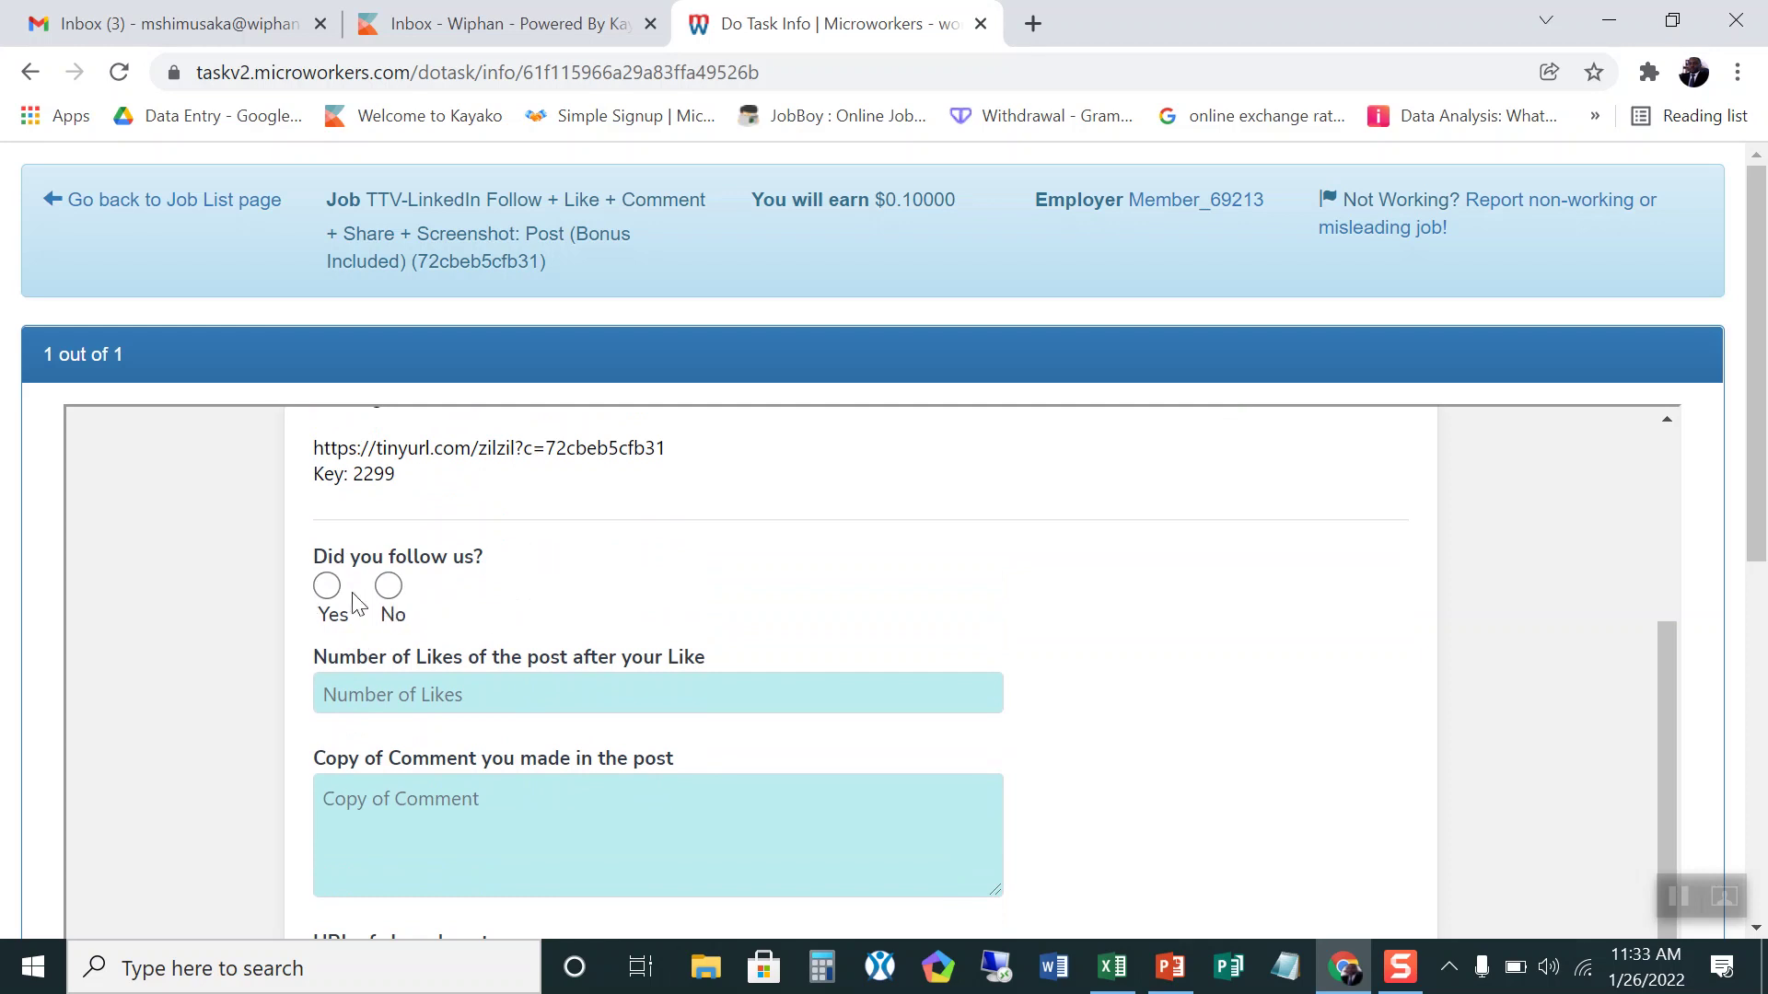
pyautogui.scroll(-6, 466, 801)
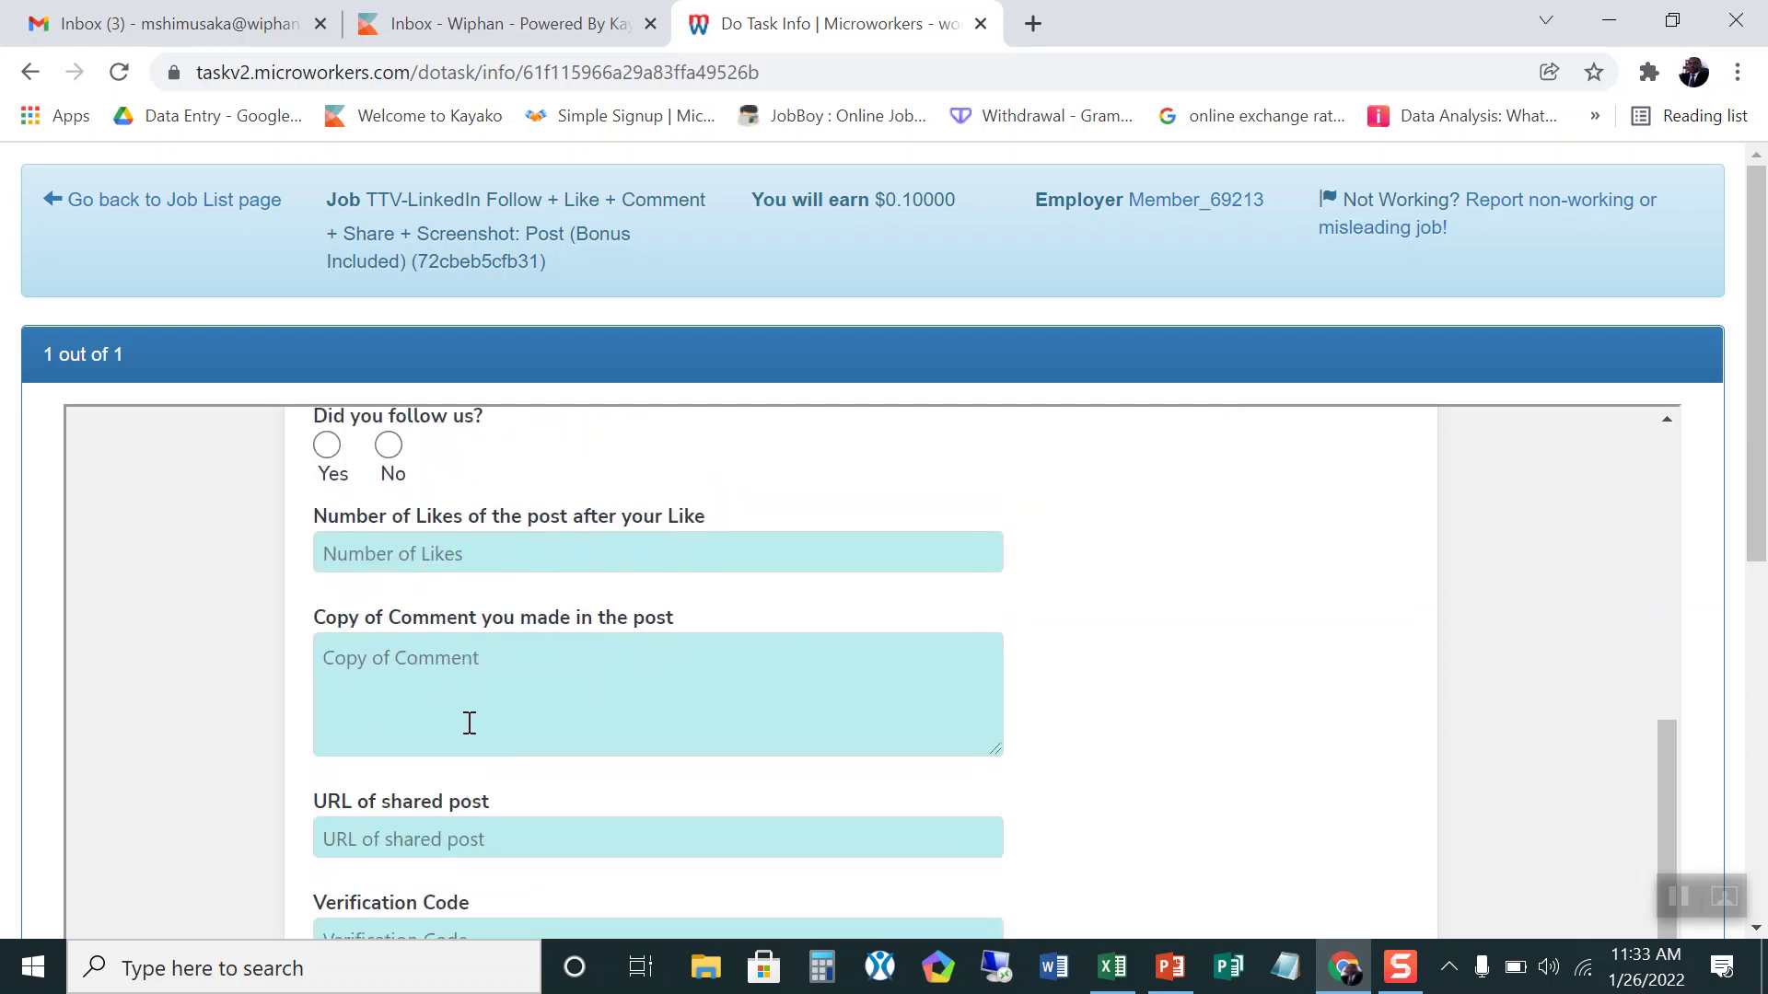
pyautogui.scroll(4, 1292, 665)
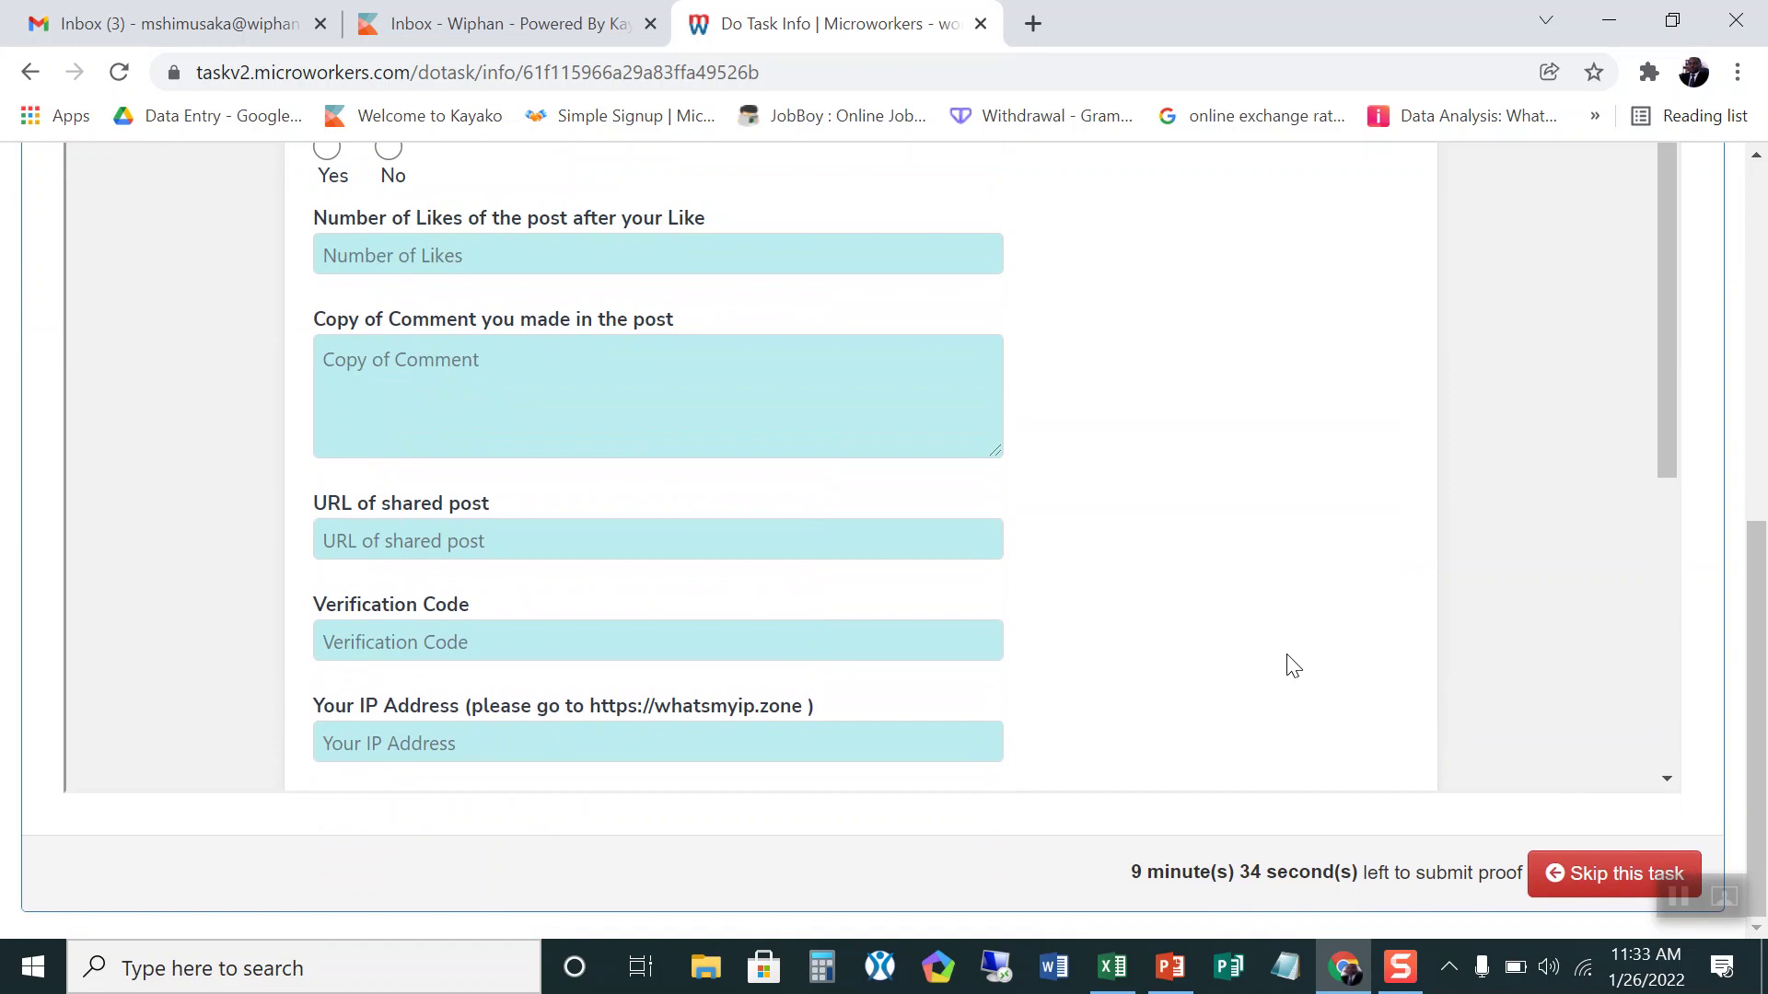
pyautogui.scroll(8, 1539, 578)
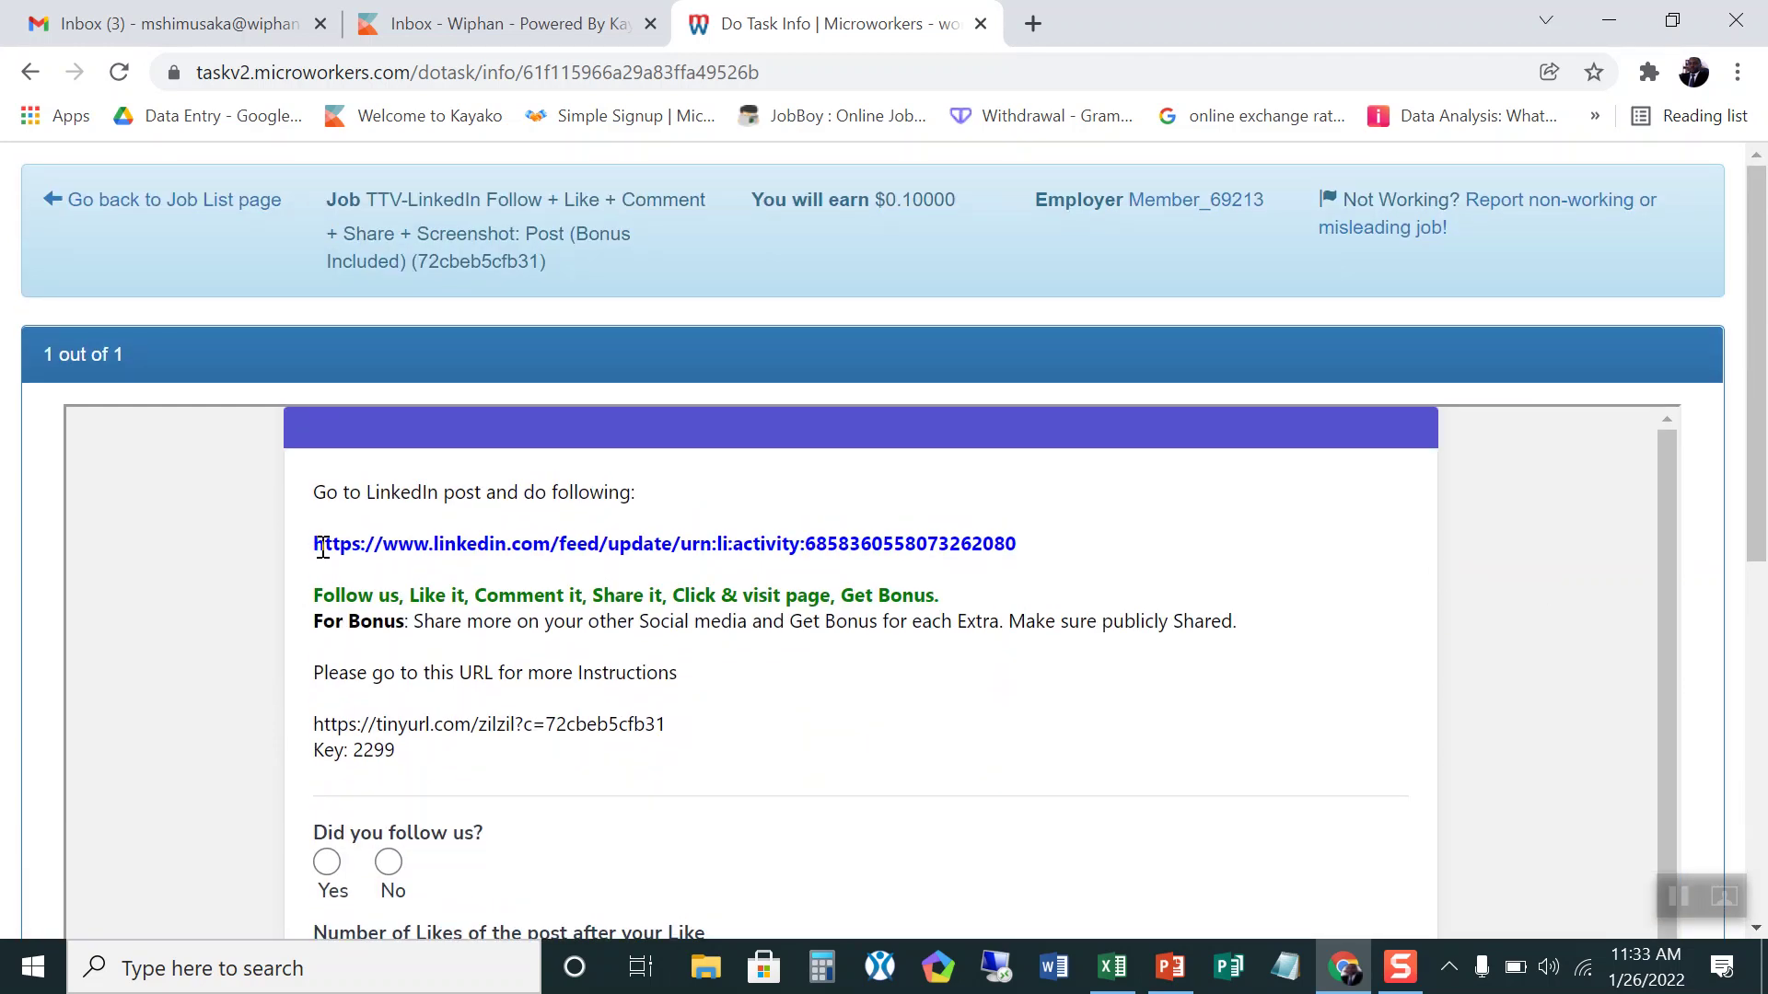
# Step: Copy the task's LinkedIn post URL and load the Online Check Writer post in a new tab
pyautogui.moveTo(315, 544); pyautogui.dragTo(1045, 554)
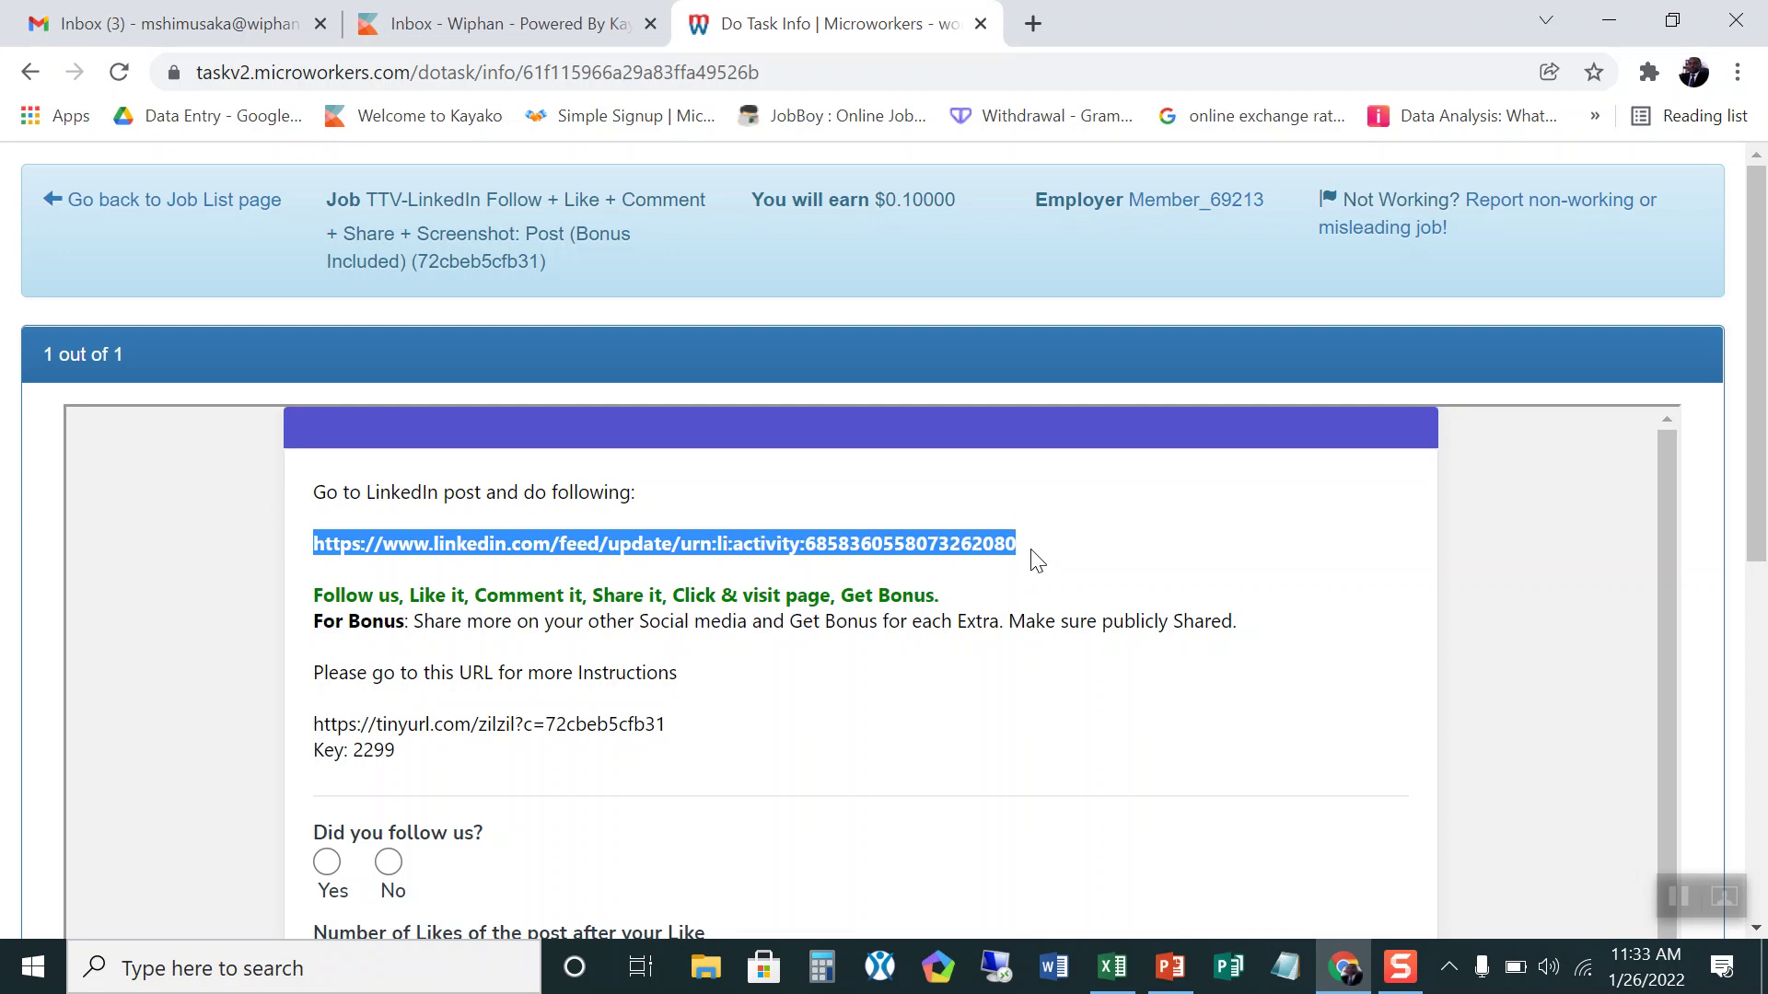
pyautogui.rightClick(926, 539)
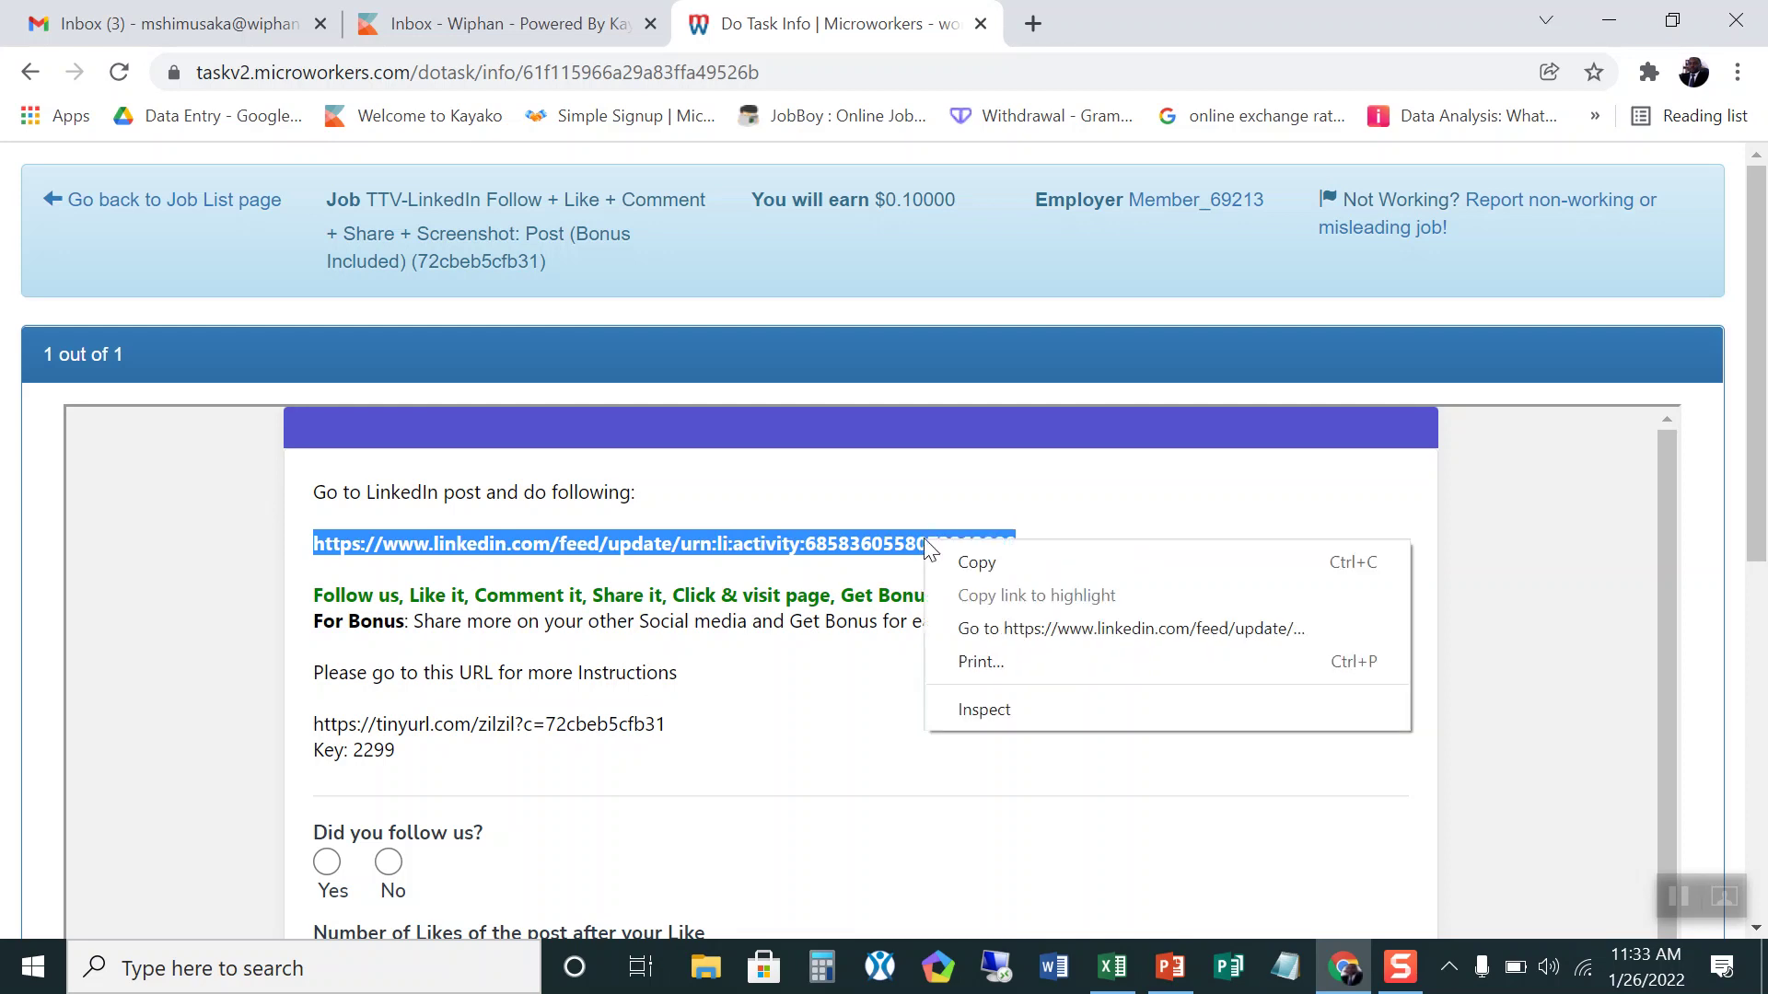
pyautogui.click(981, 560)
pyautogui.click(1034, 26)
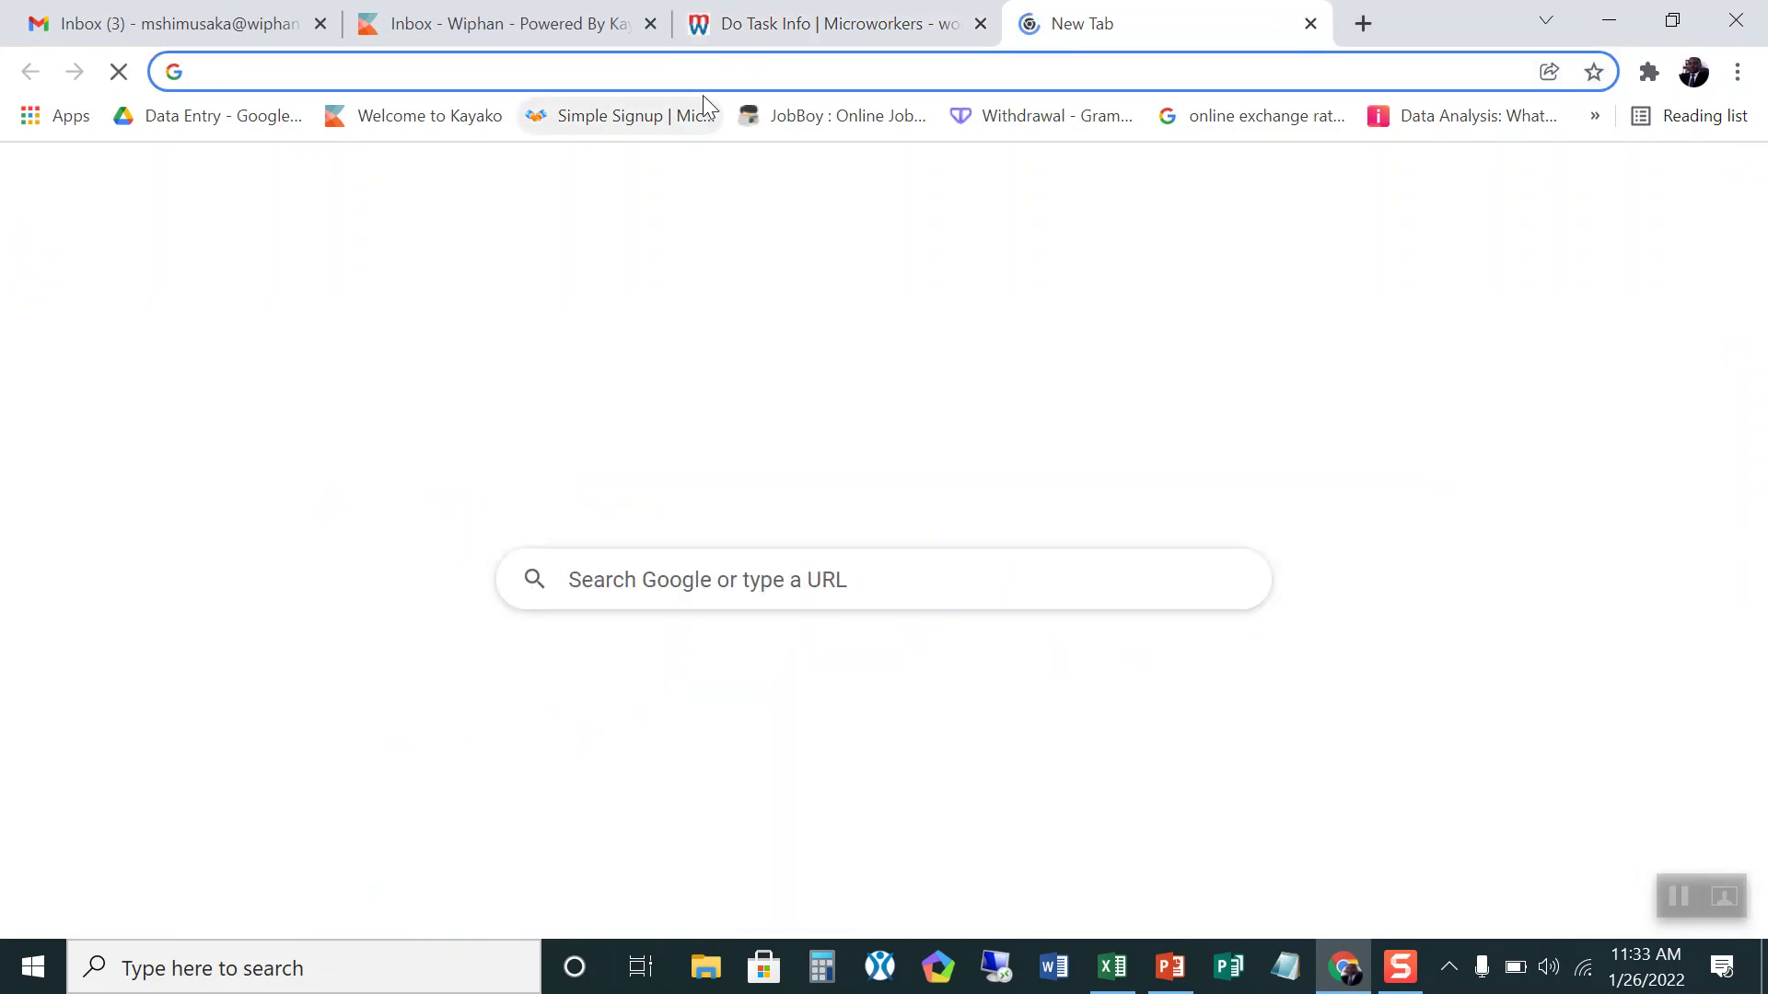
pyautogui.rightClick(709, 70)
pyautogui.click(778, 253)
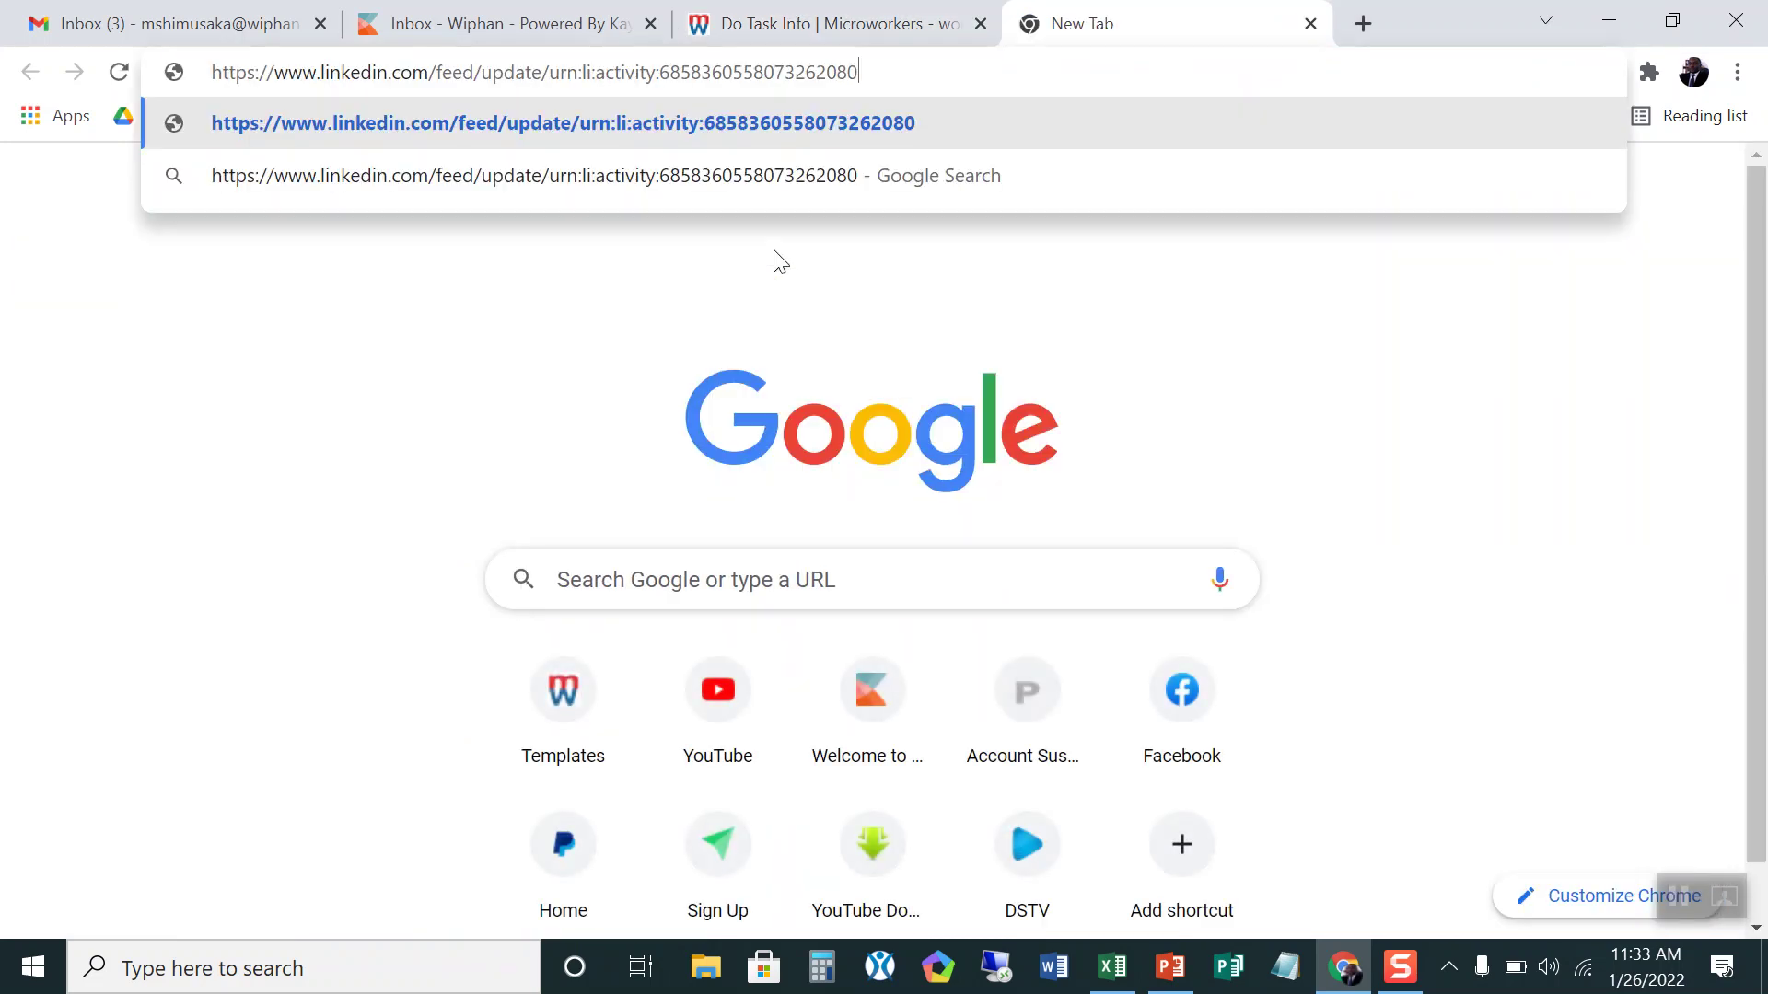
pyautogui.press('Return')
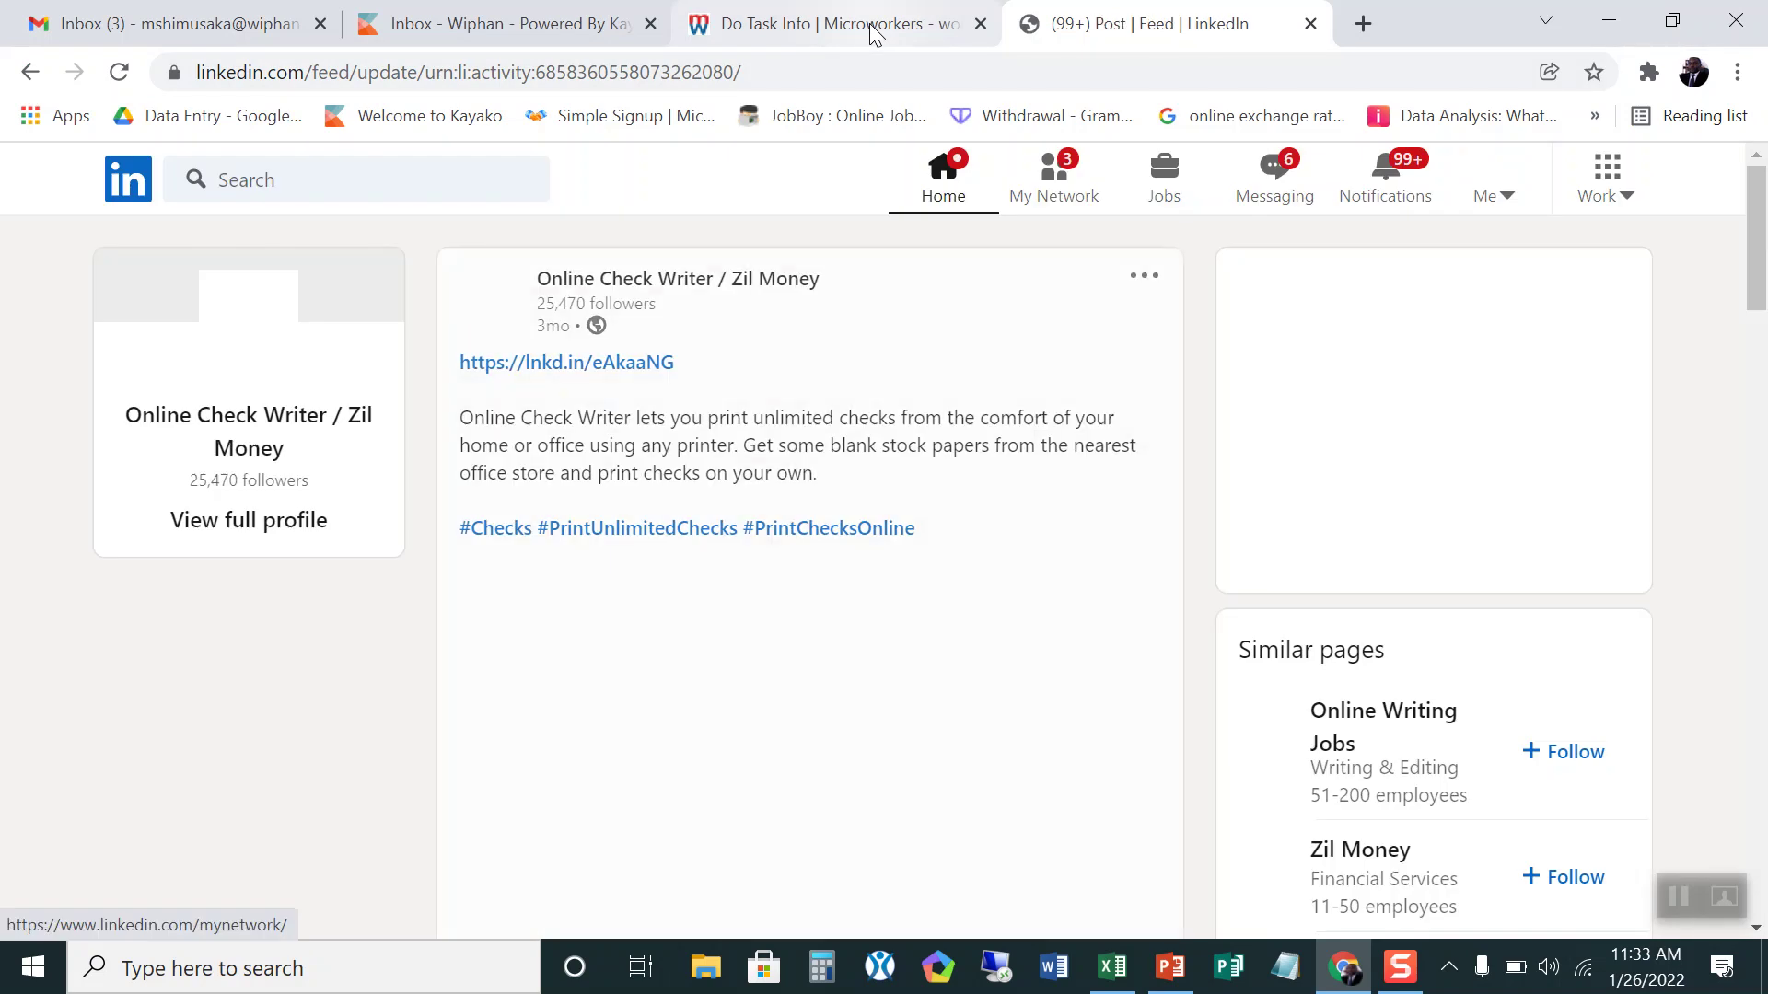
pyautogui.click(873, 33)
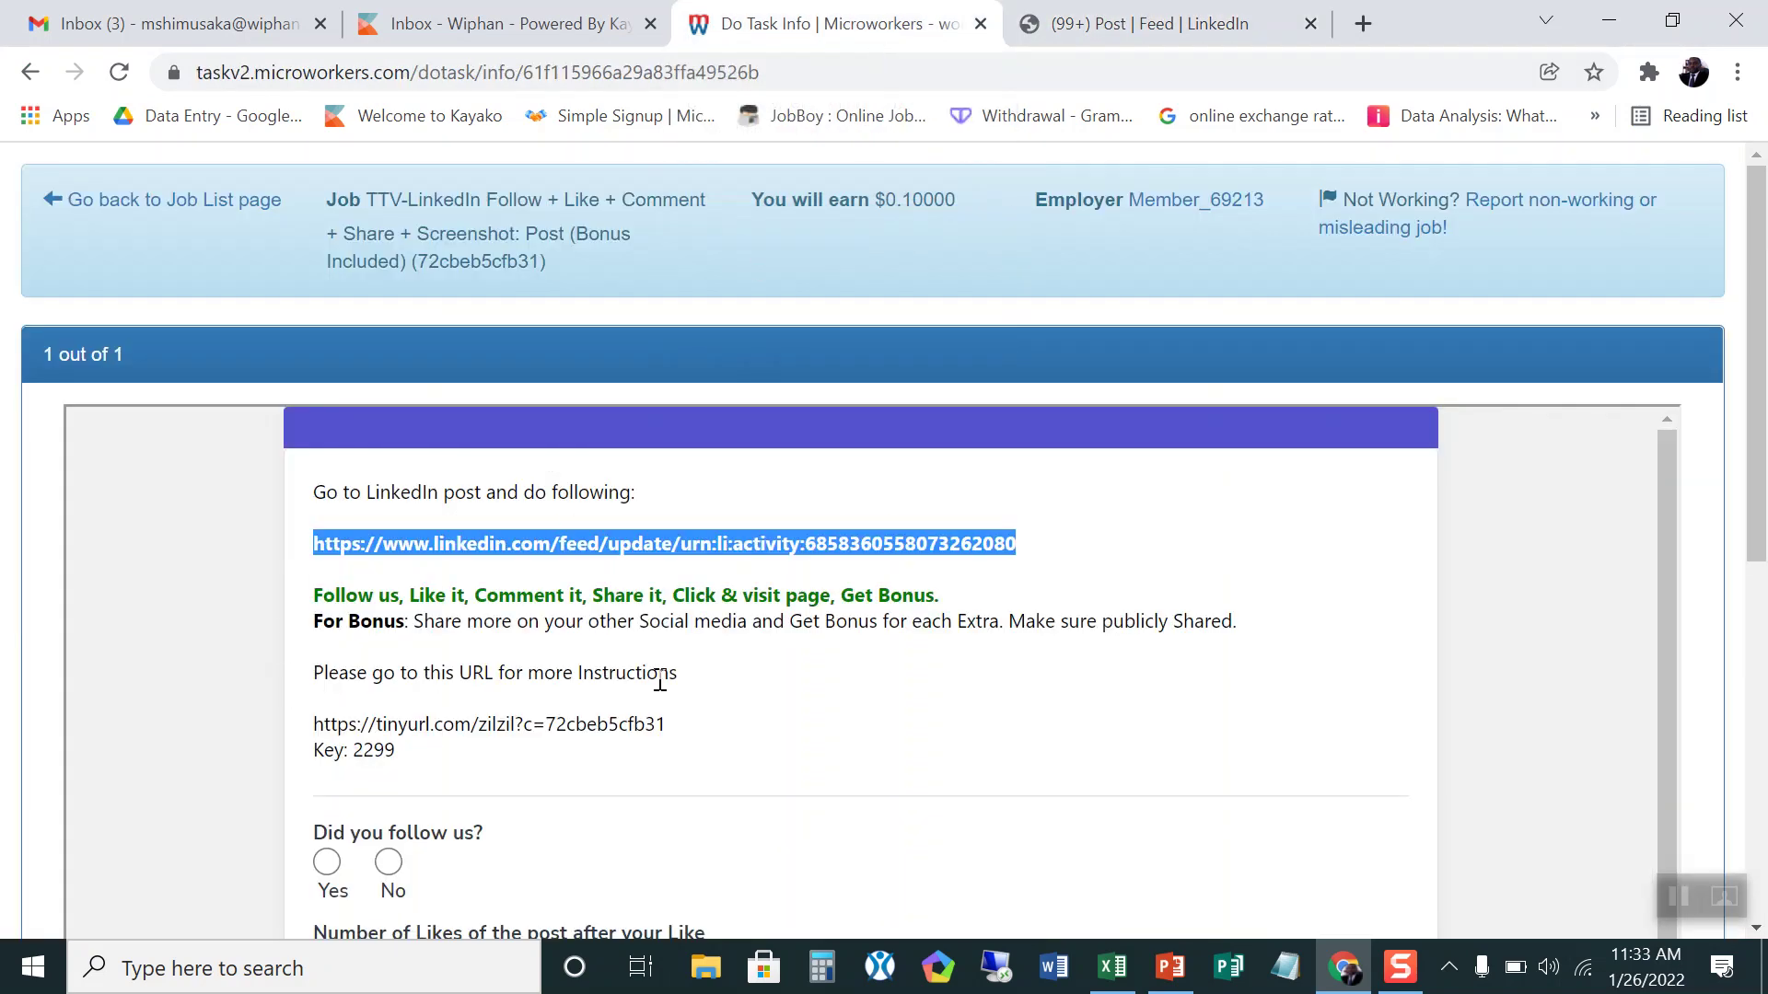
pyautogui.scroll(-3, 552, 690)
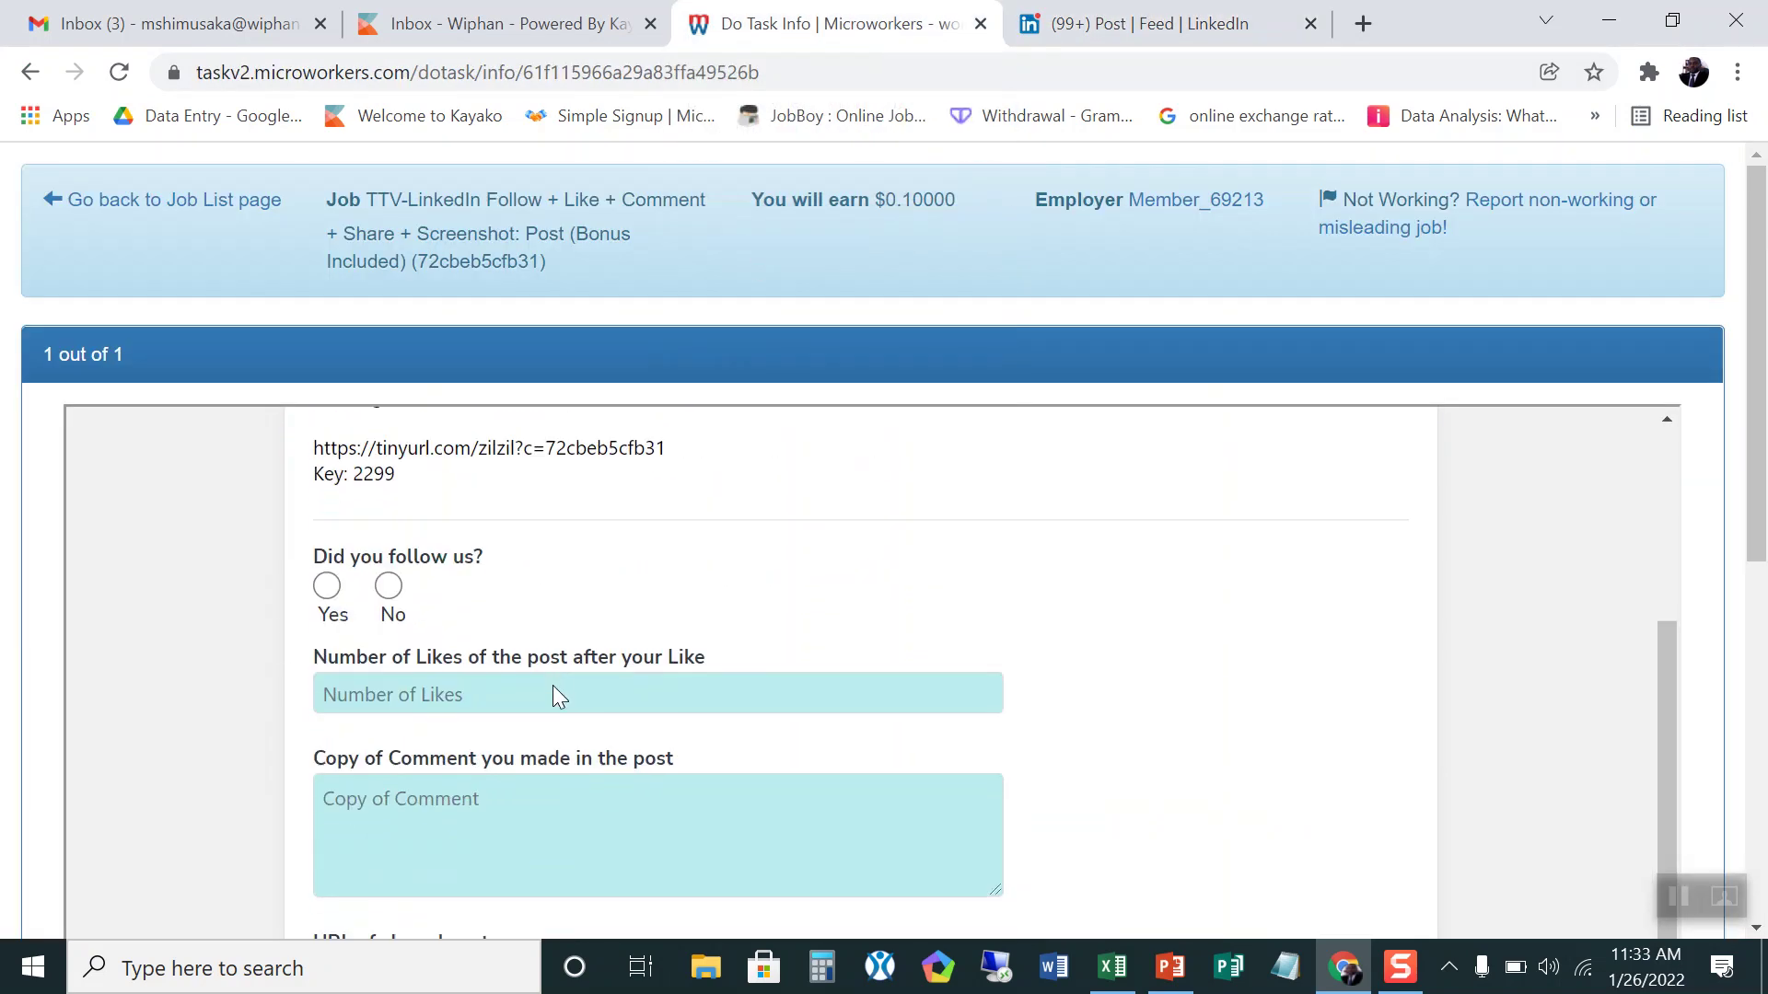
# Step: On the LinkedIn post, confirm through the ⋯ menu that Online Check Writer / Zil Money is already followed
pyautogui.click(1087, 30)
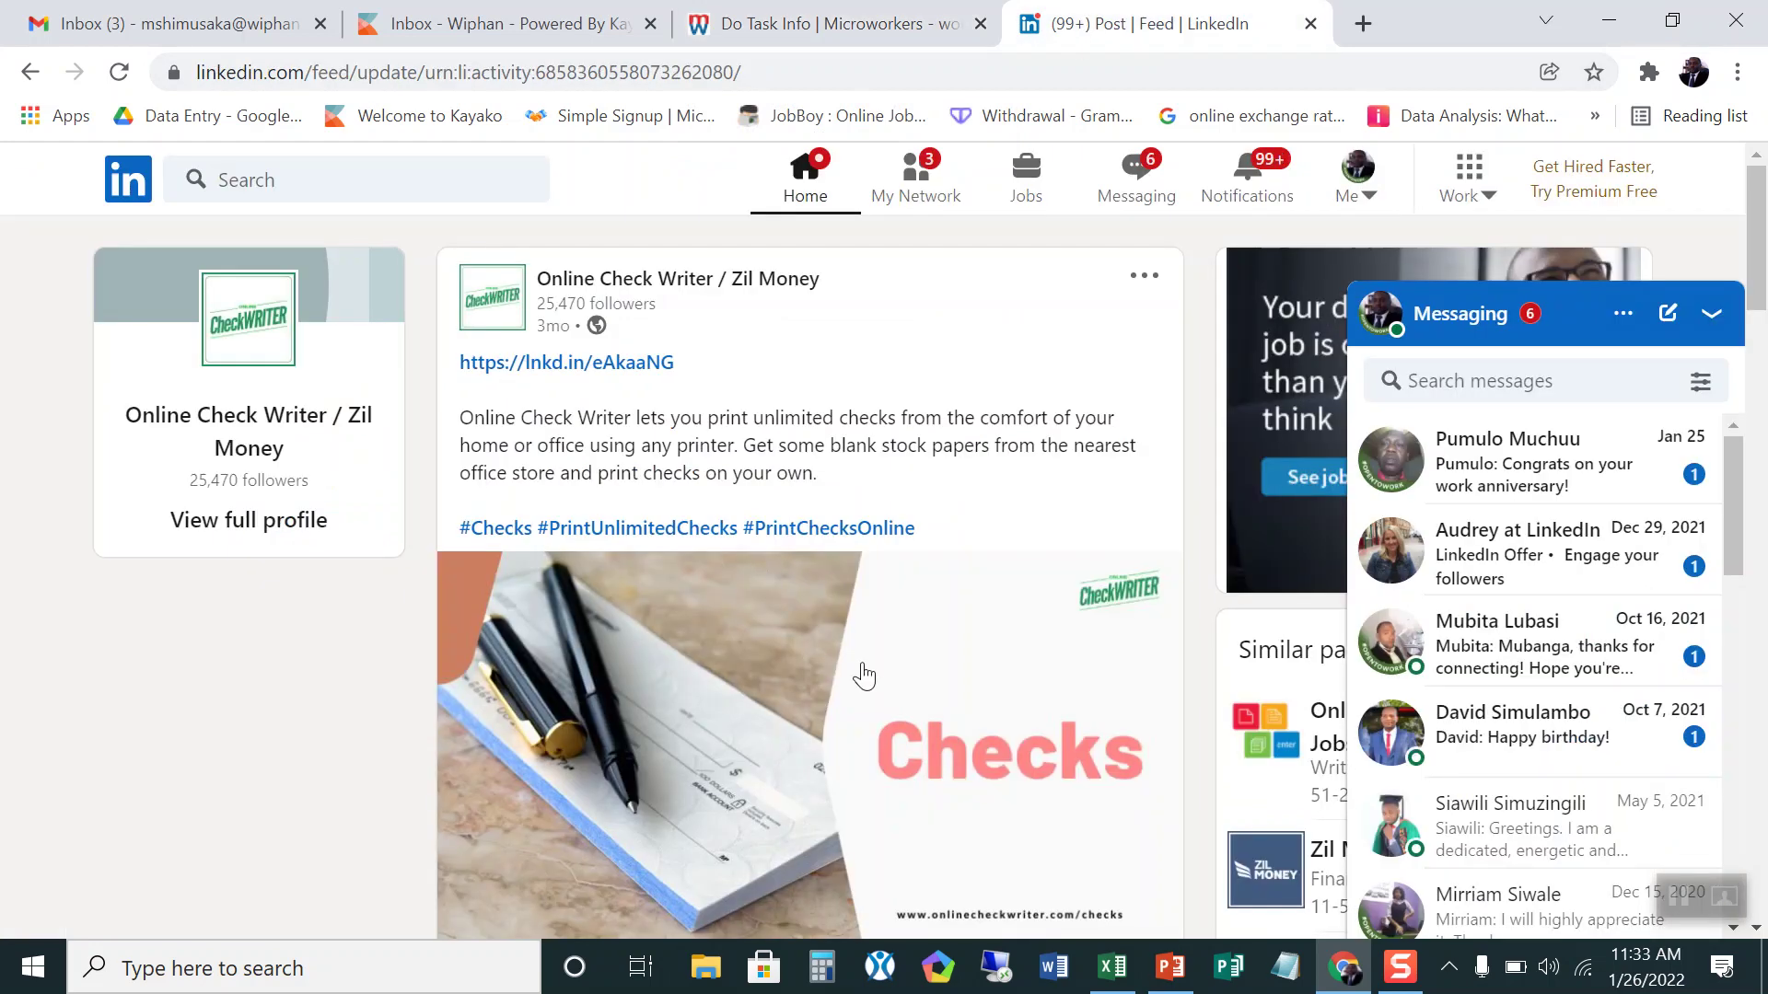
pyautogui.scroll(-2, 874, 682)
pyautogui.scroll(-2, 873, 681)
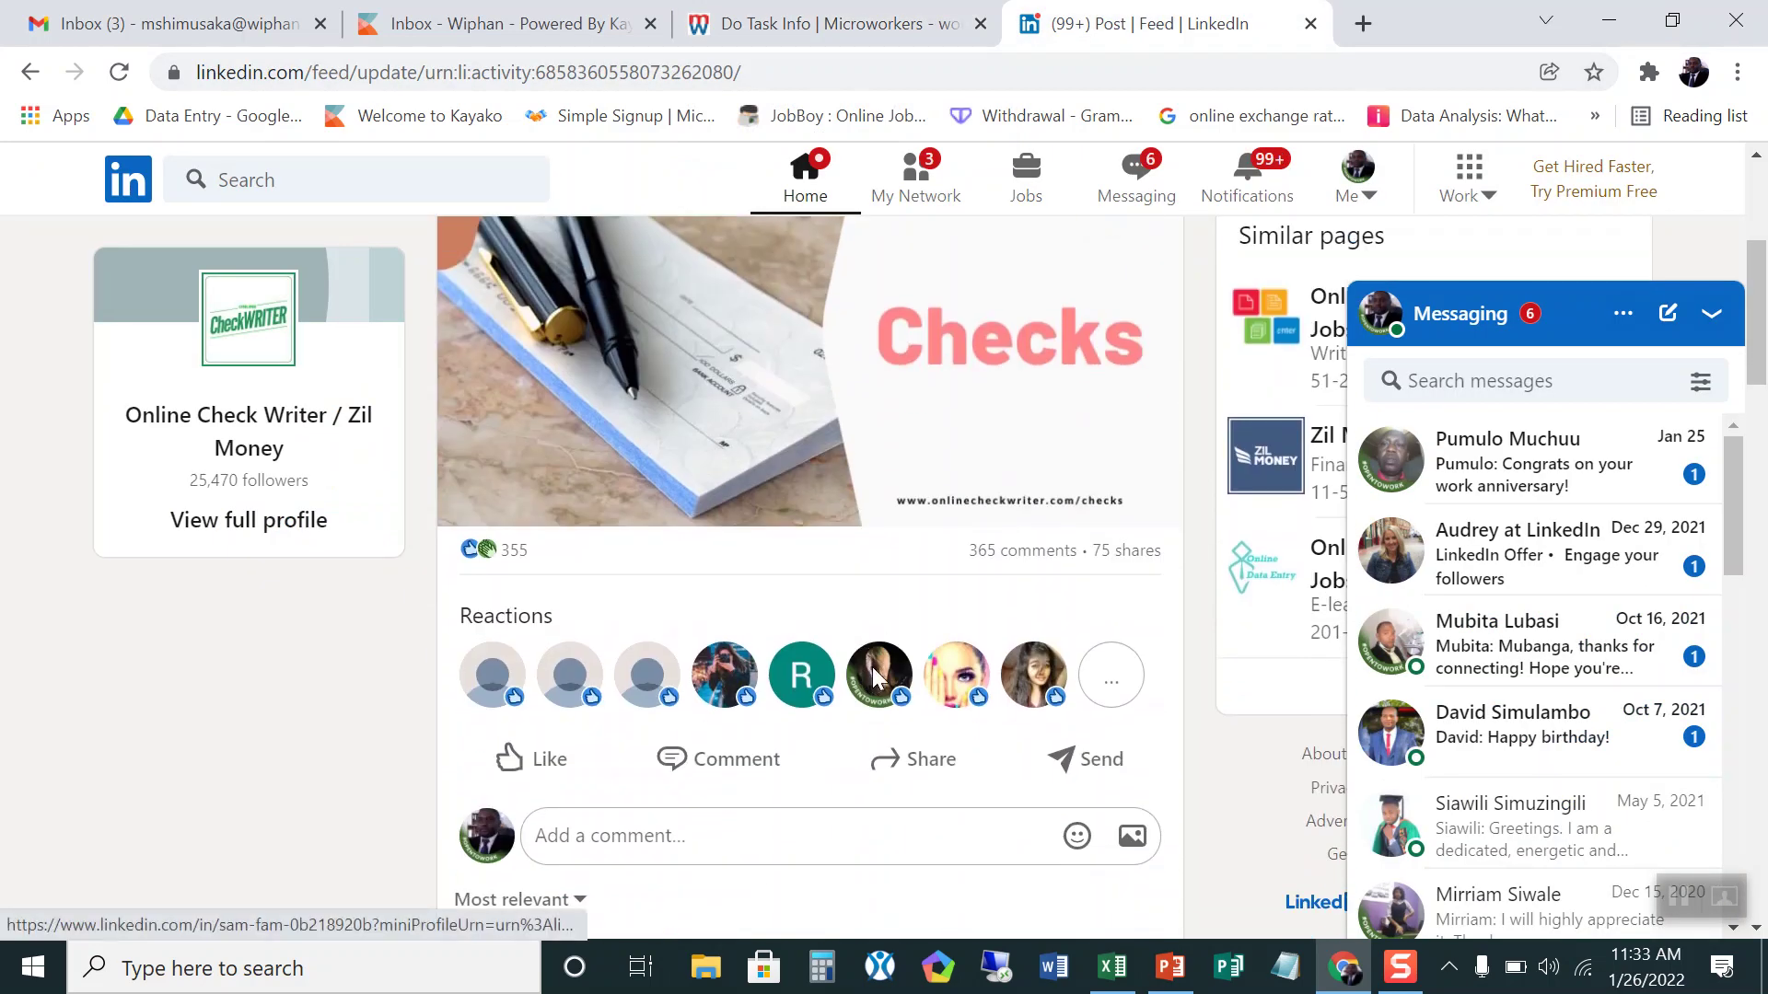
pyautogui.moveTo(871, 666)
pyautogui.scroll(4, 871, 666)
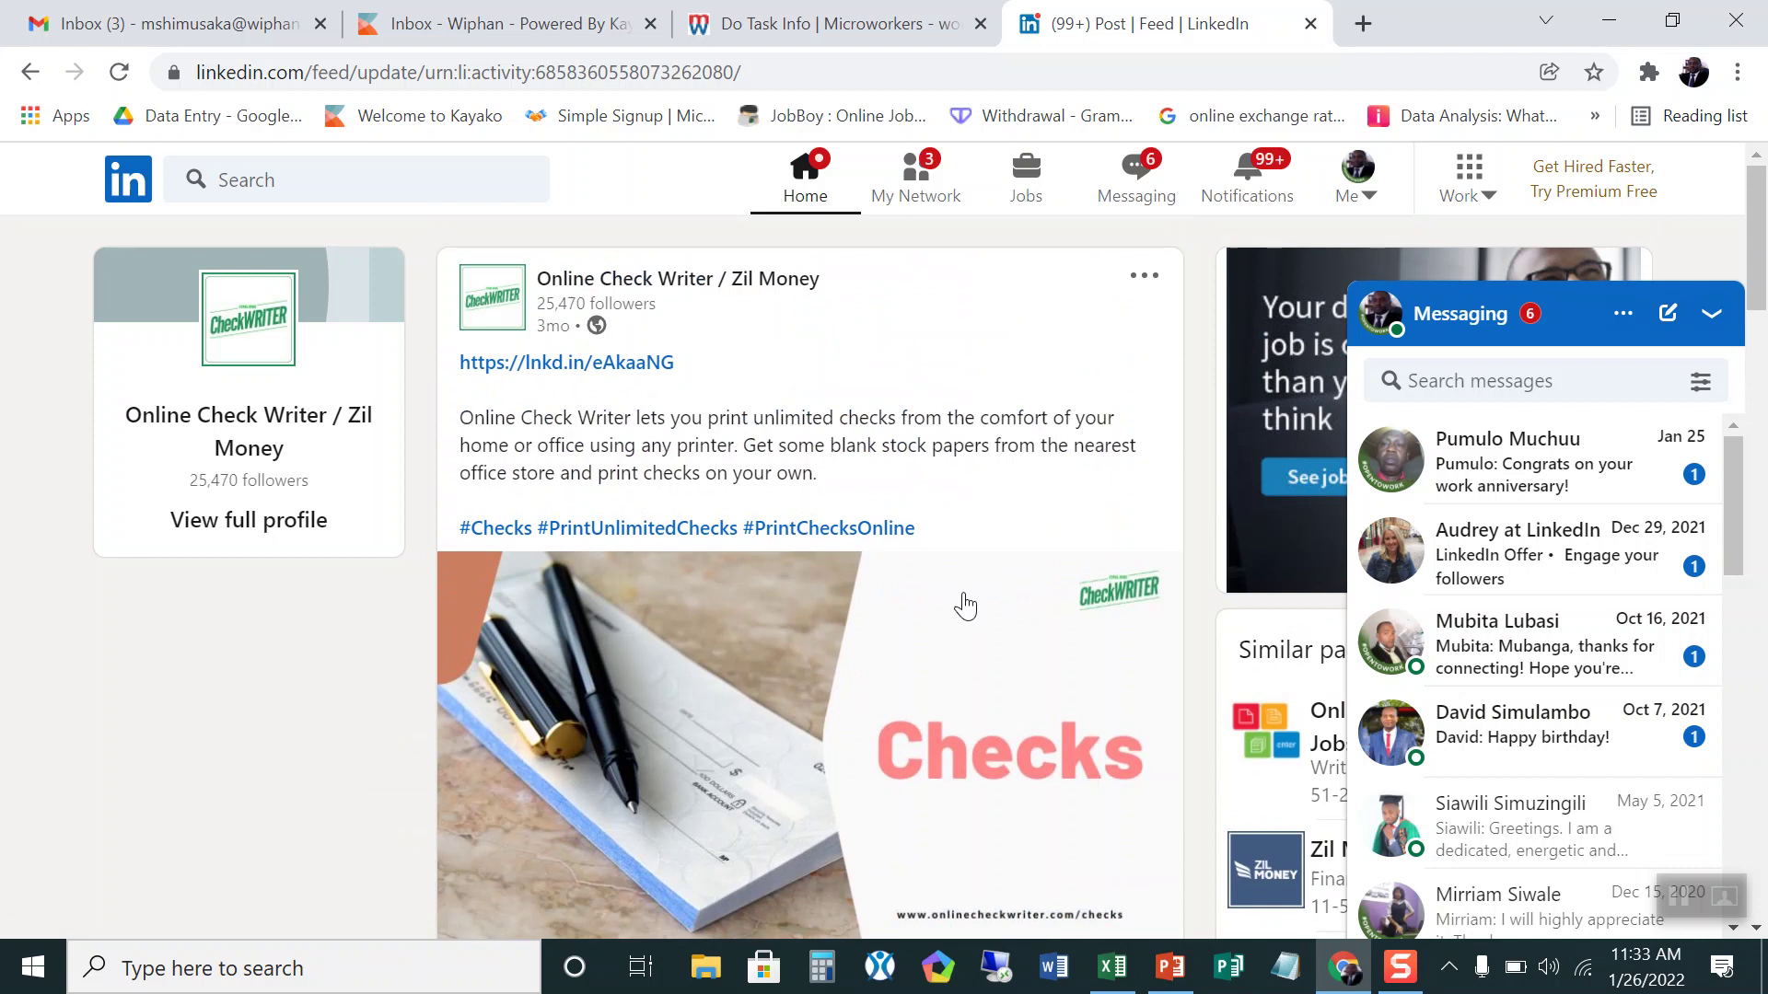
pyautogui.click(1140, 276)
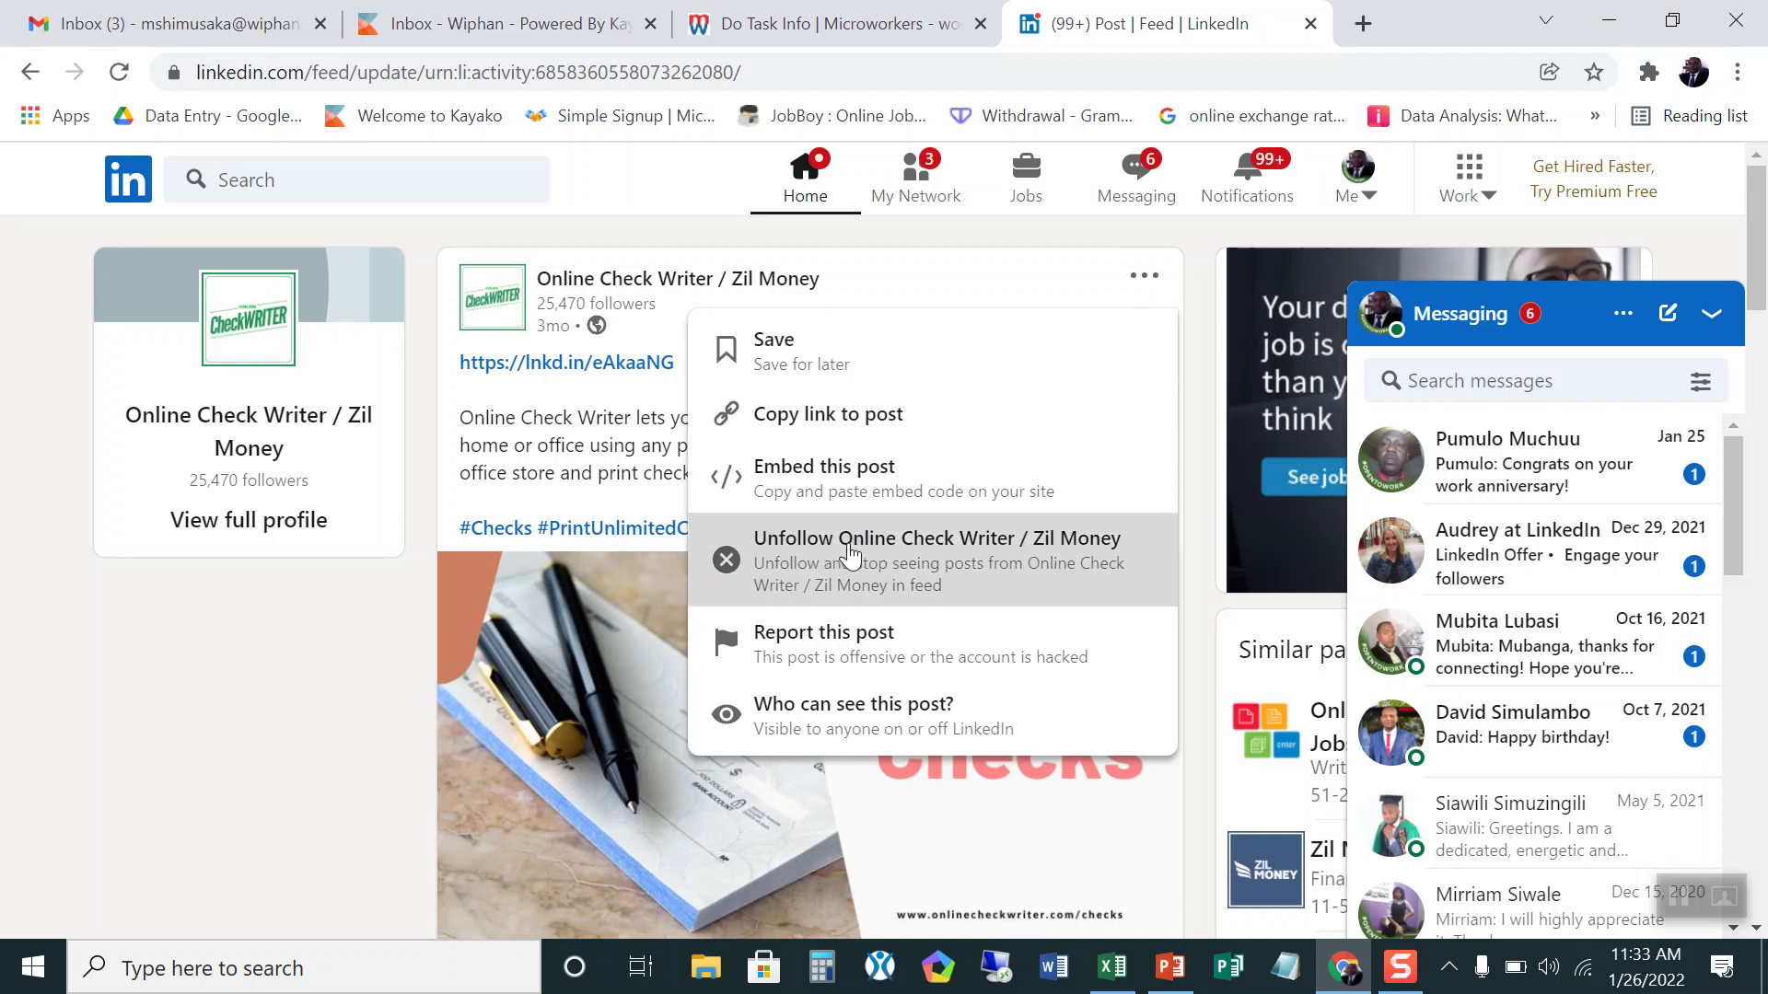
pyautogui.click(281, 654)
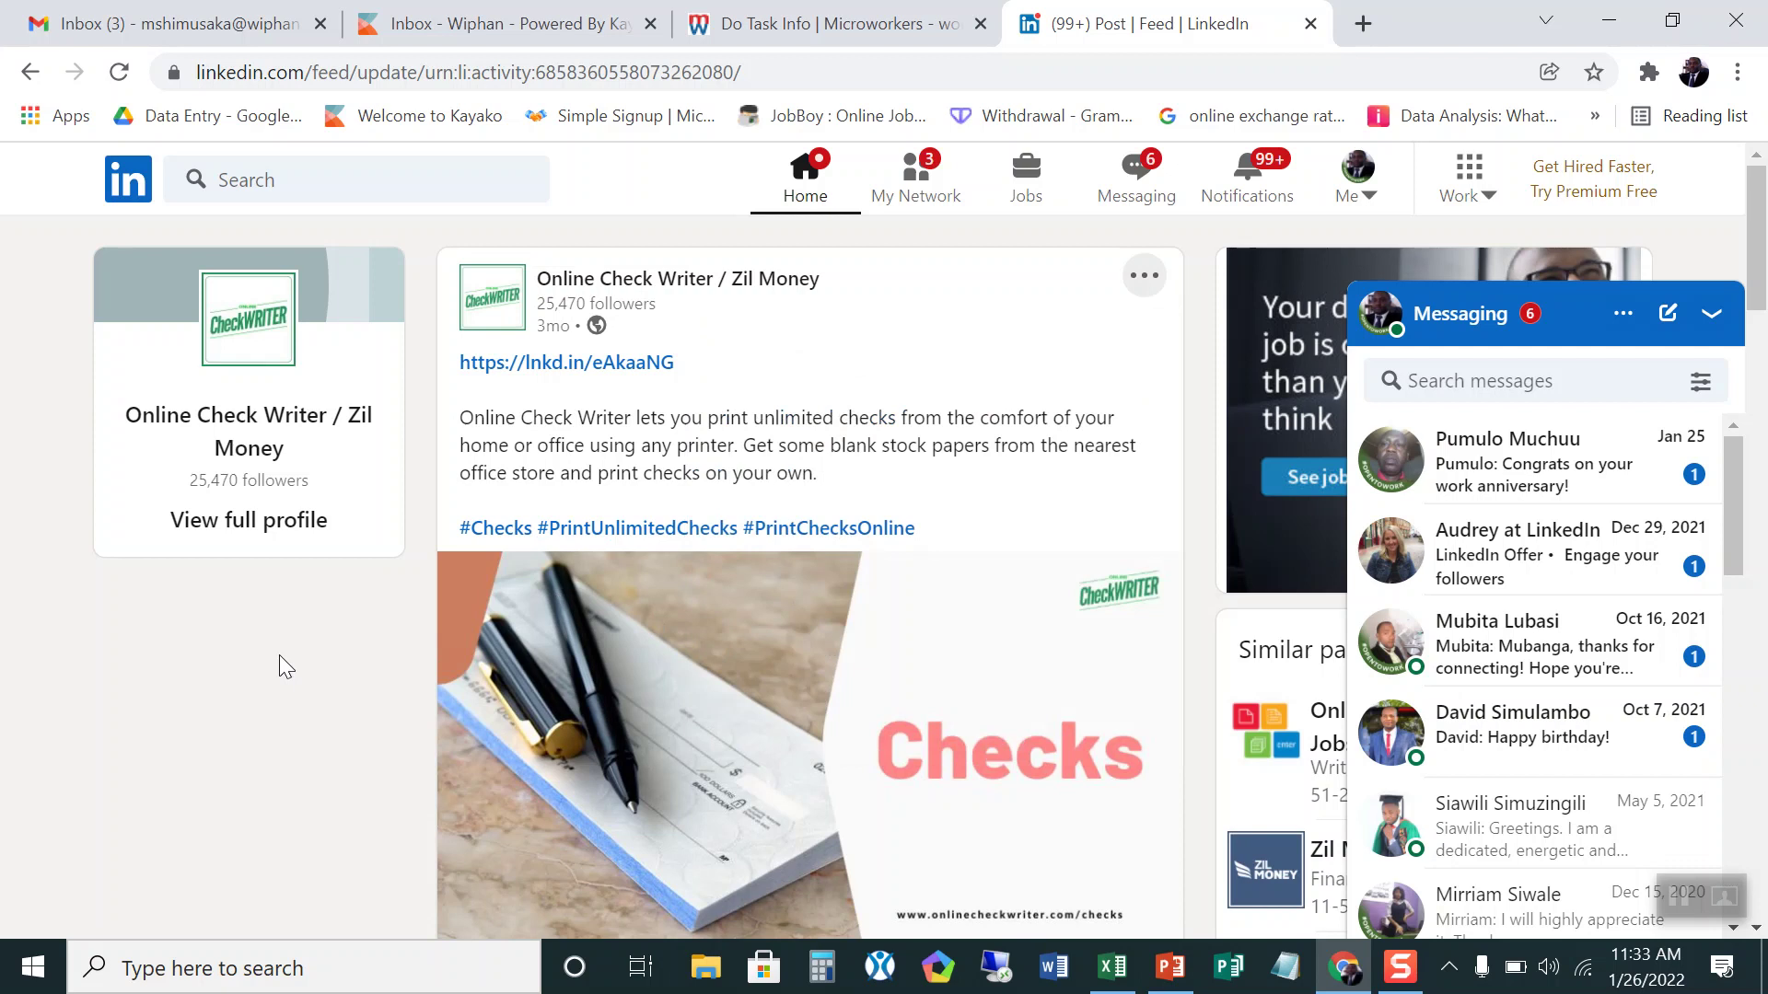
# Step: Answer Yes to 'Did you follow us?' on the Microworkers proof form
pyautogui.click(801, 26)
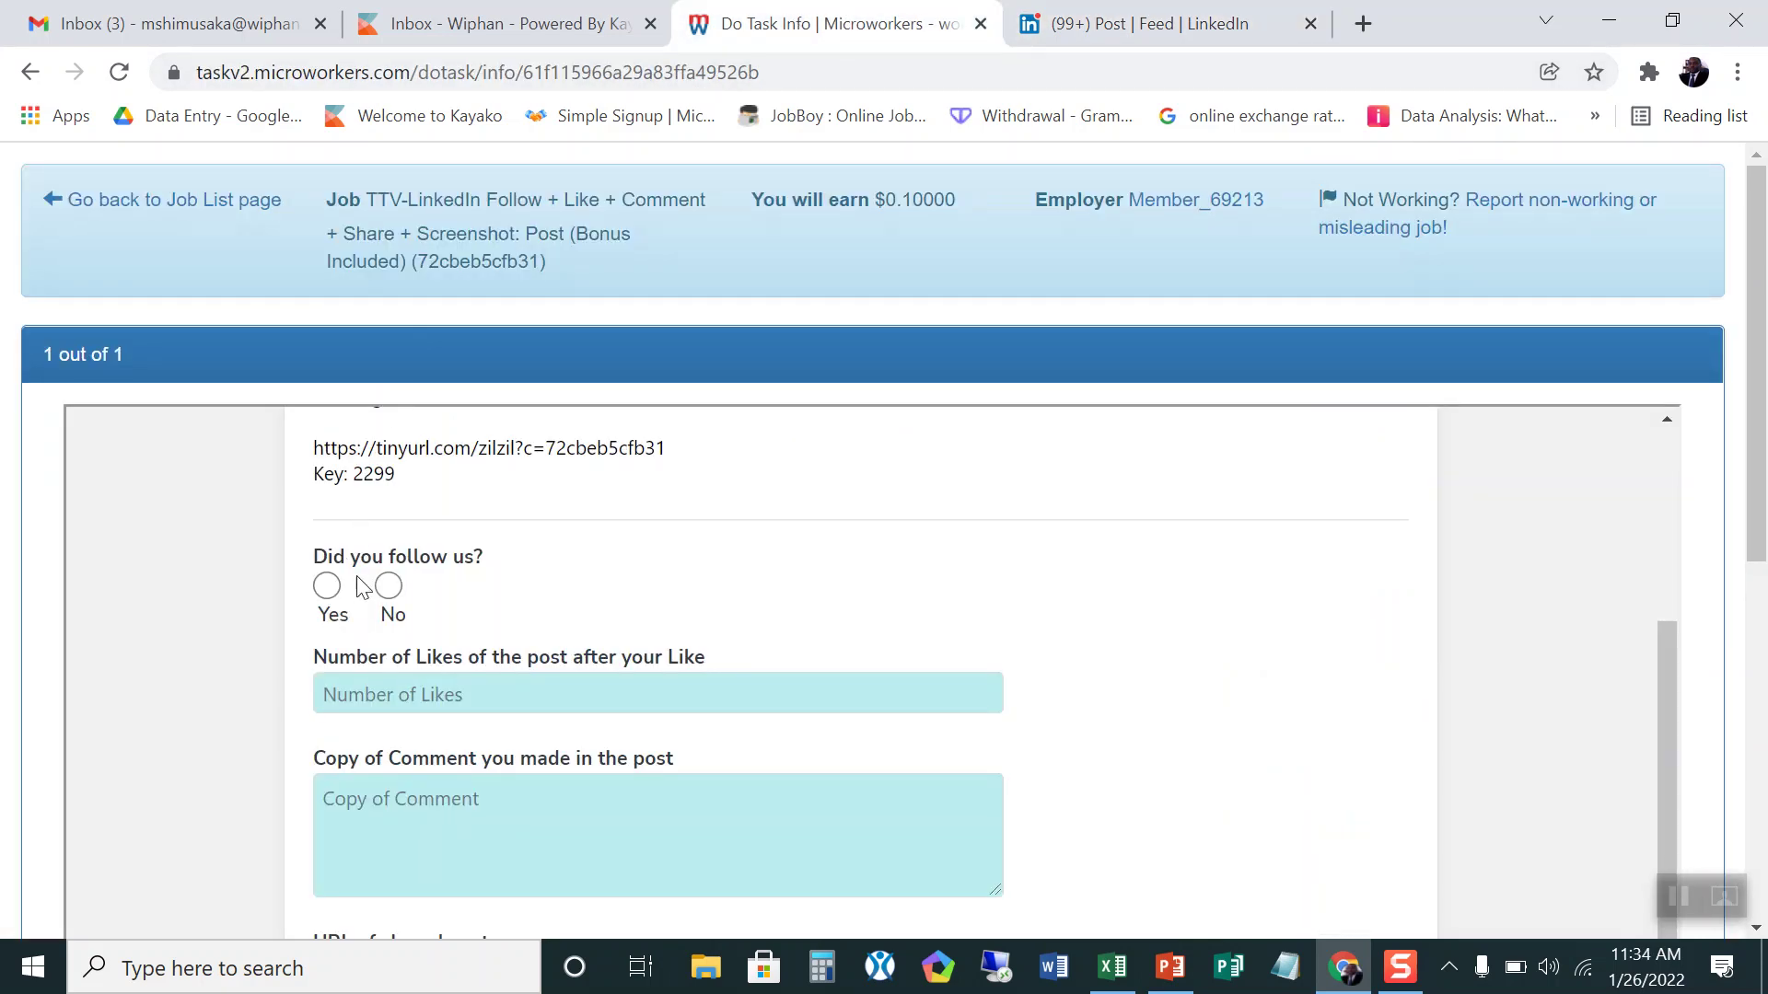
pyautogui.scroll(3, 512, 477)
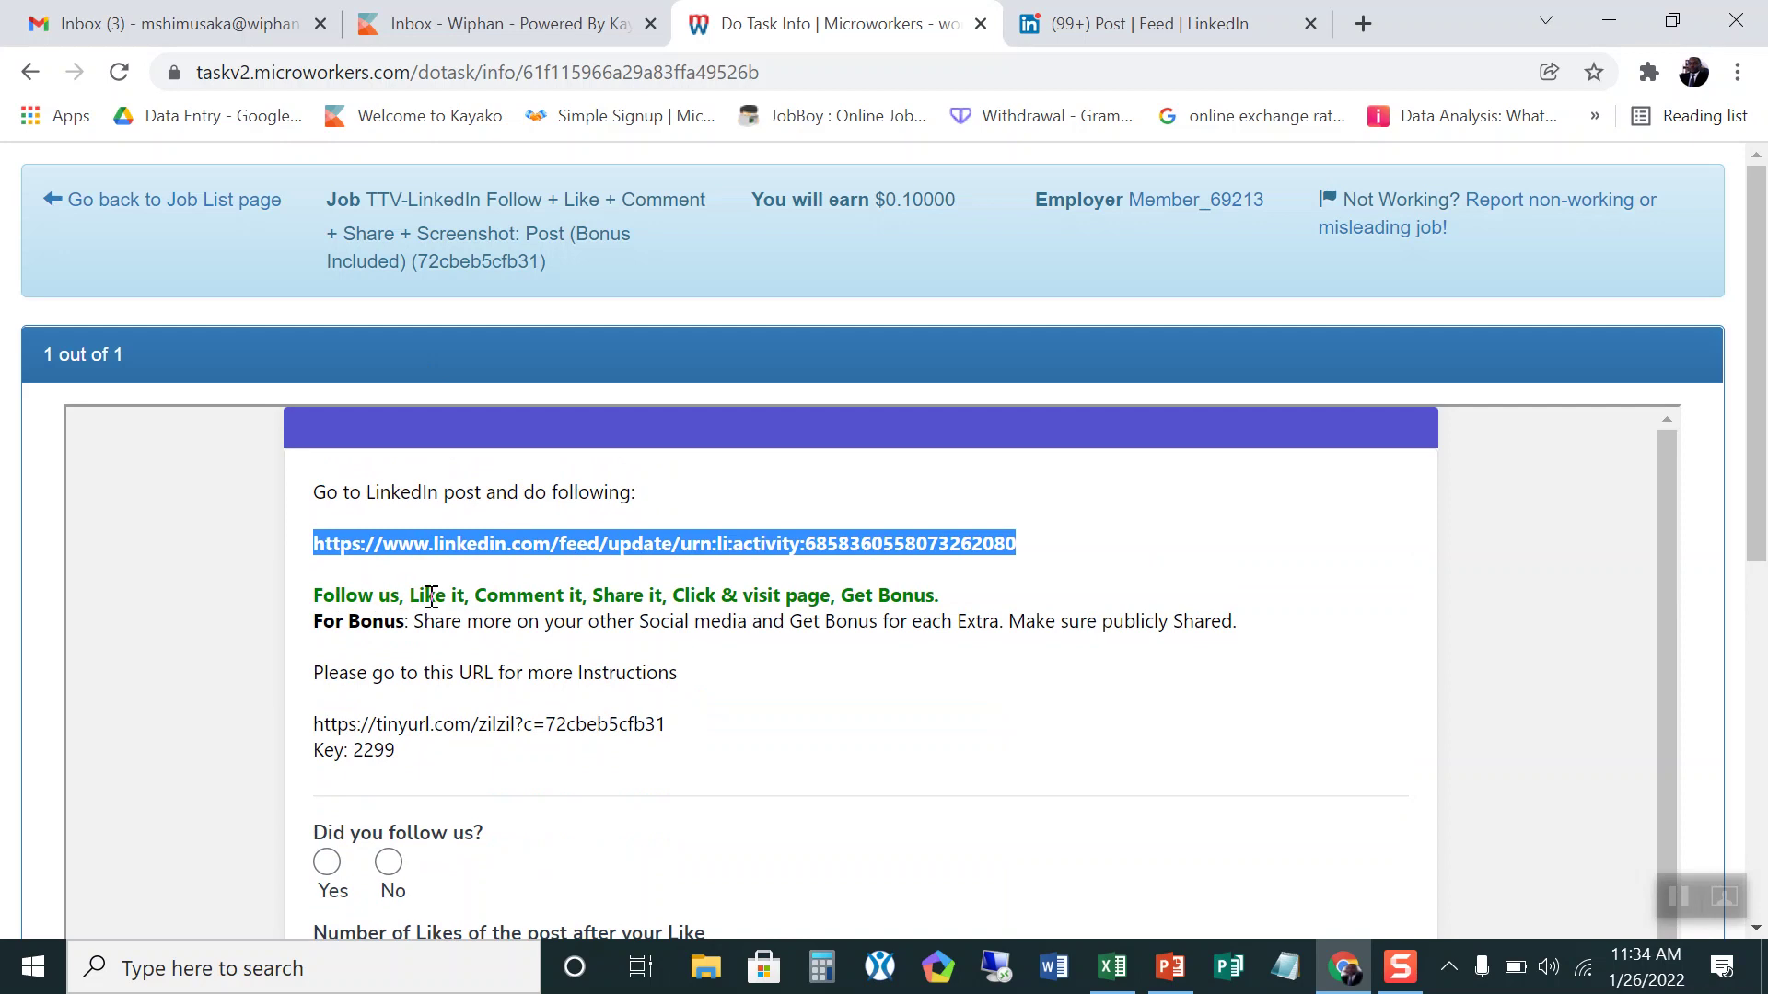
pyautogui.click(332, 872)
pyautogui.scroll(-1, 808, 737)
pyautogui.scroll(-3, 809, 736)
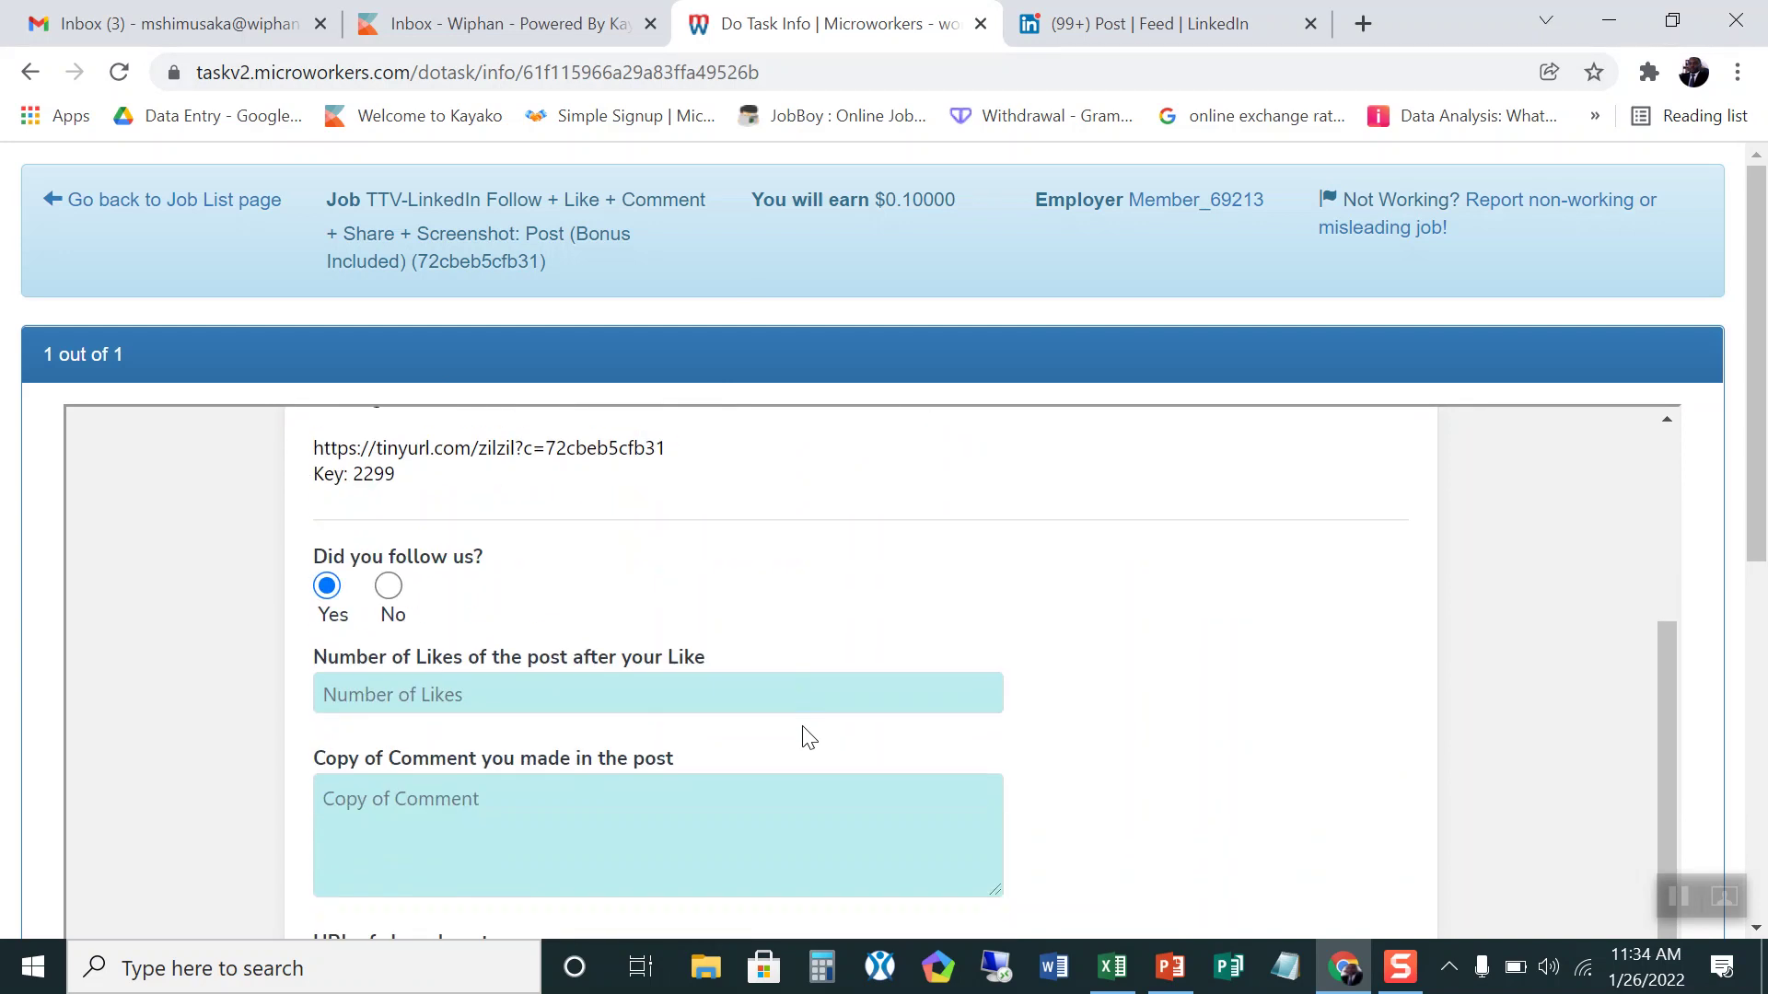
# Step: Back on the LinkedIn post, bring the Like bar with 355 reactions into view
pyautogui.click(1123, 20)
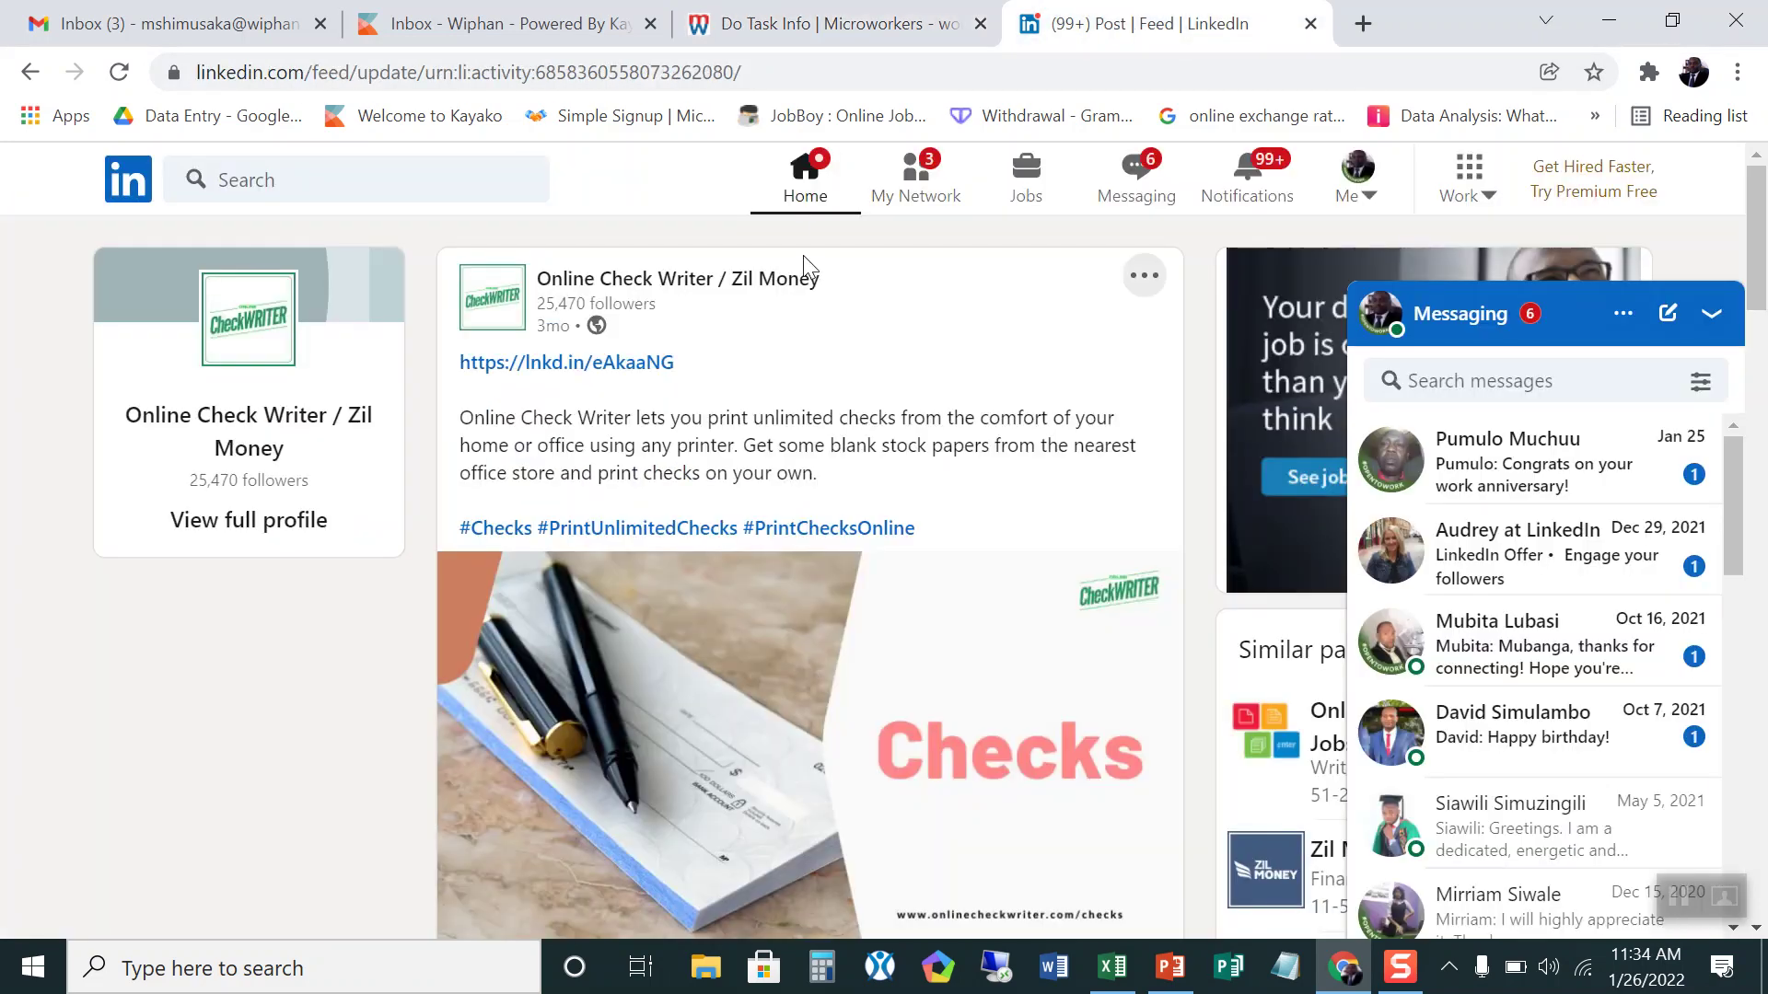
pyautogui.scroll(-3, 751, 475)
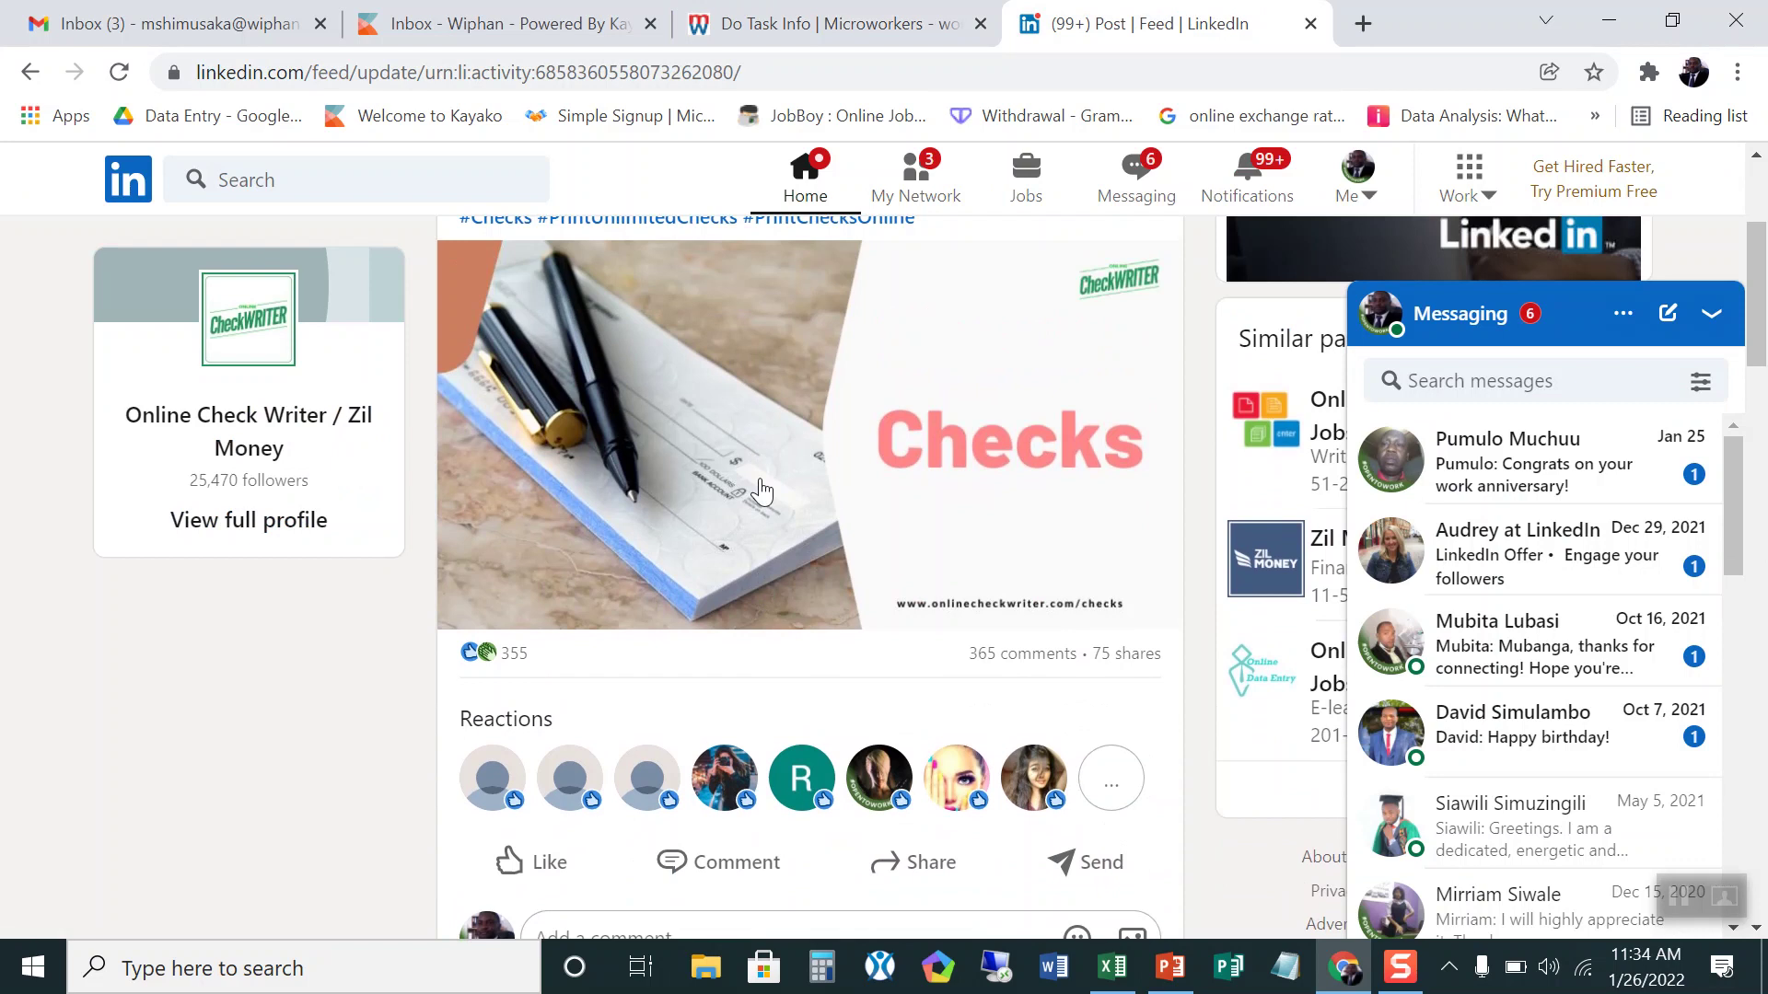
pyautogui.scroll(3, 755, 478)
pyautogui.scroll(-4, 985, 686)
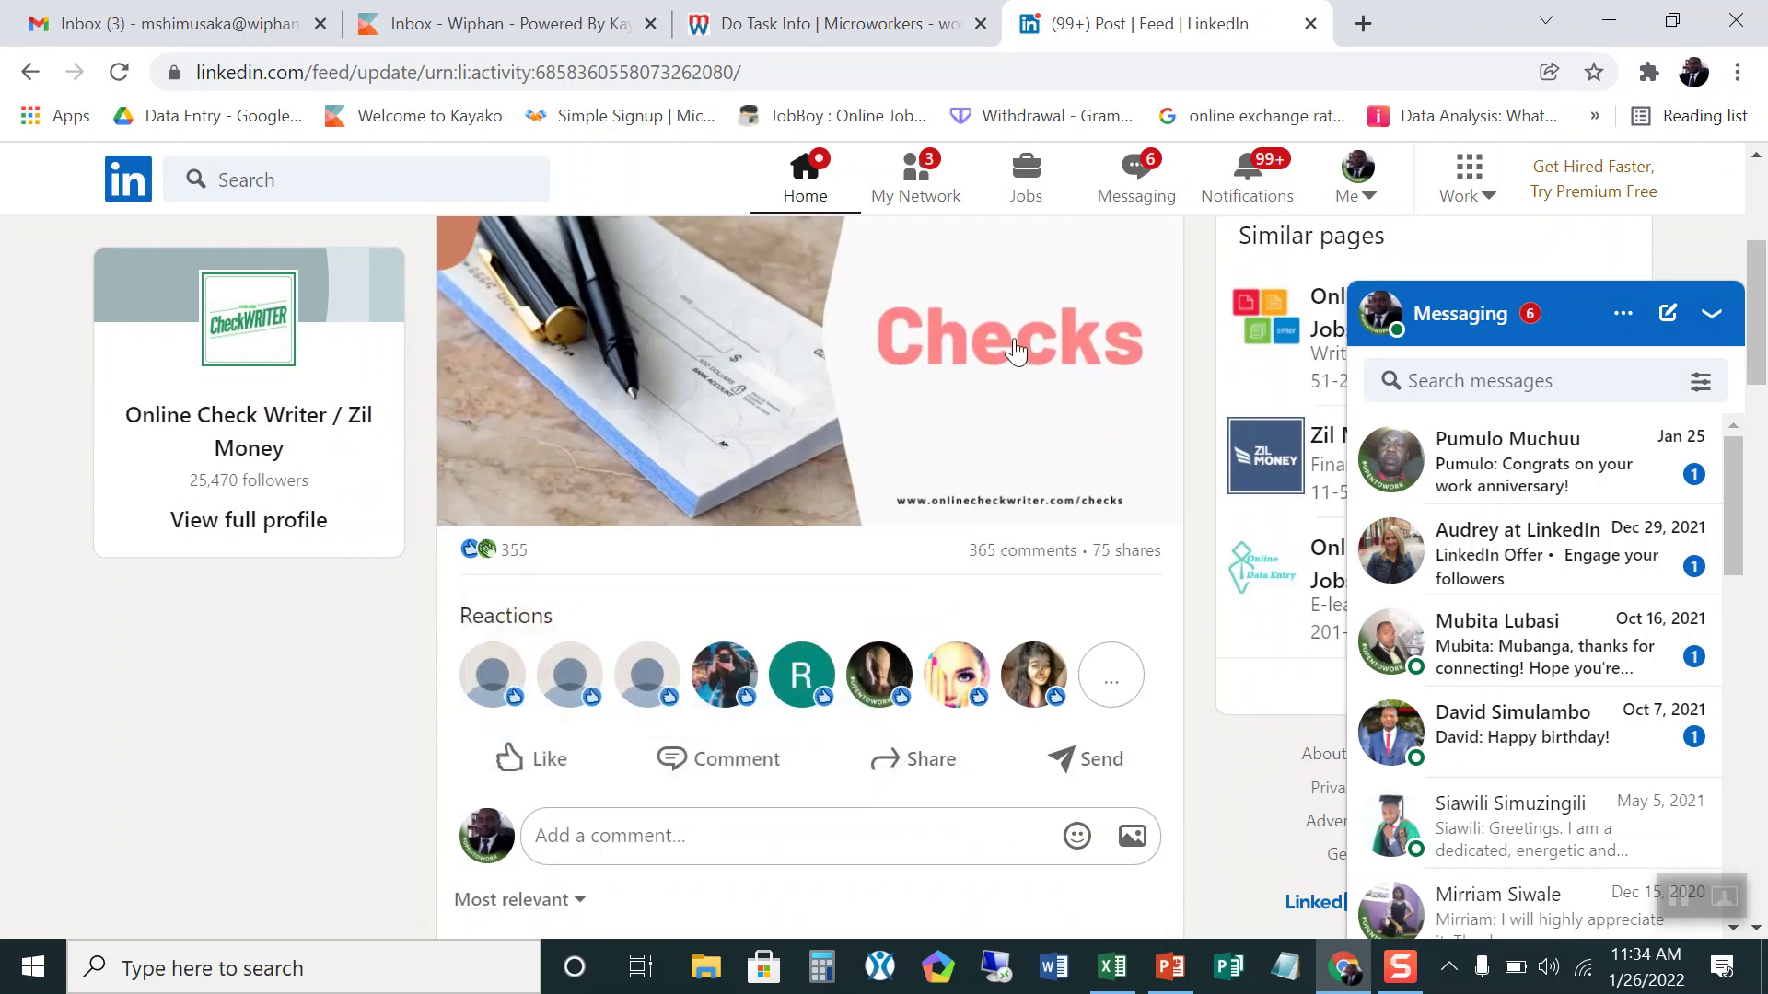
pyautogui.moveTo(538, 759)
# Step: Like the Online Check Writer post, raising its reactions from 355 to 356
pyautogui.click(545, 764)
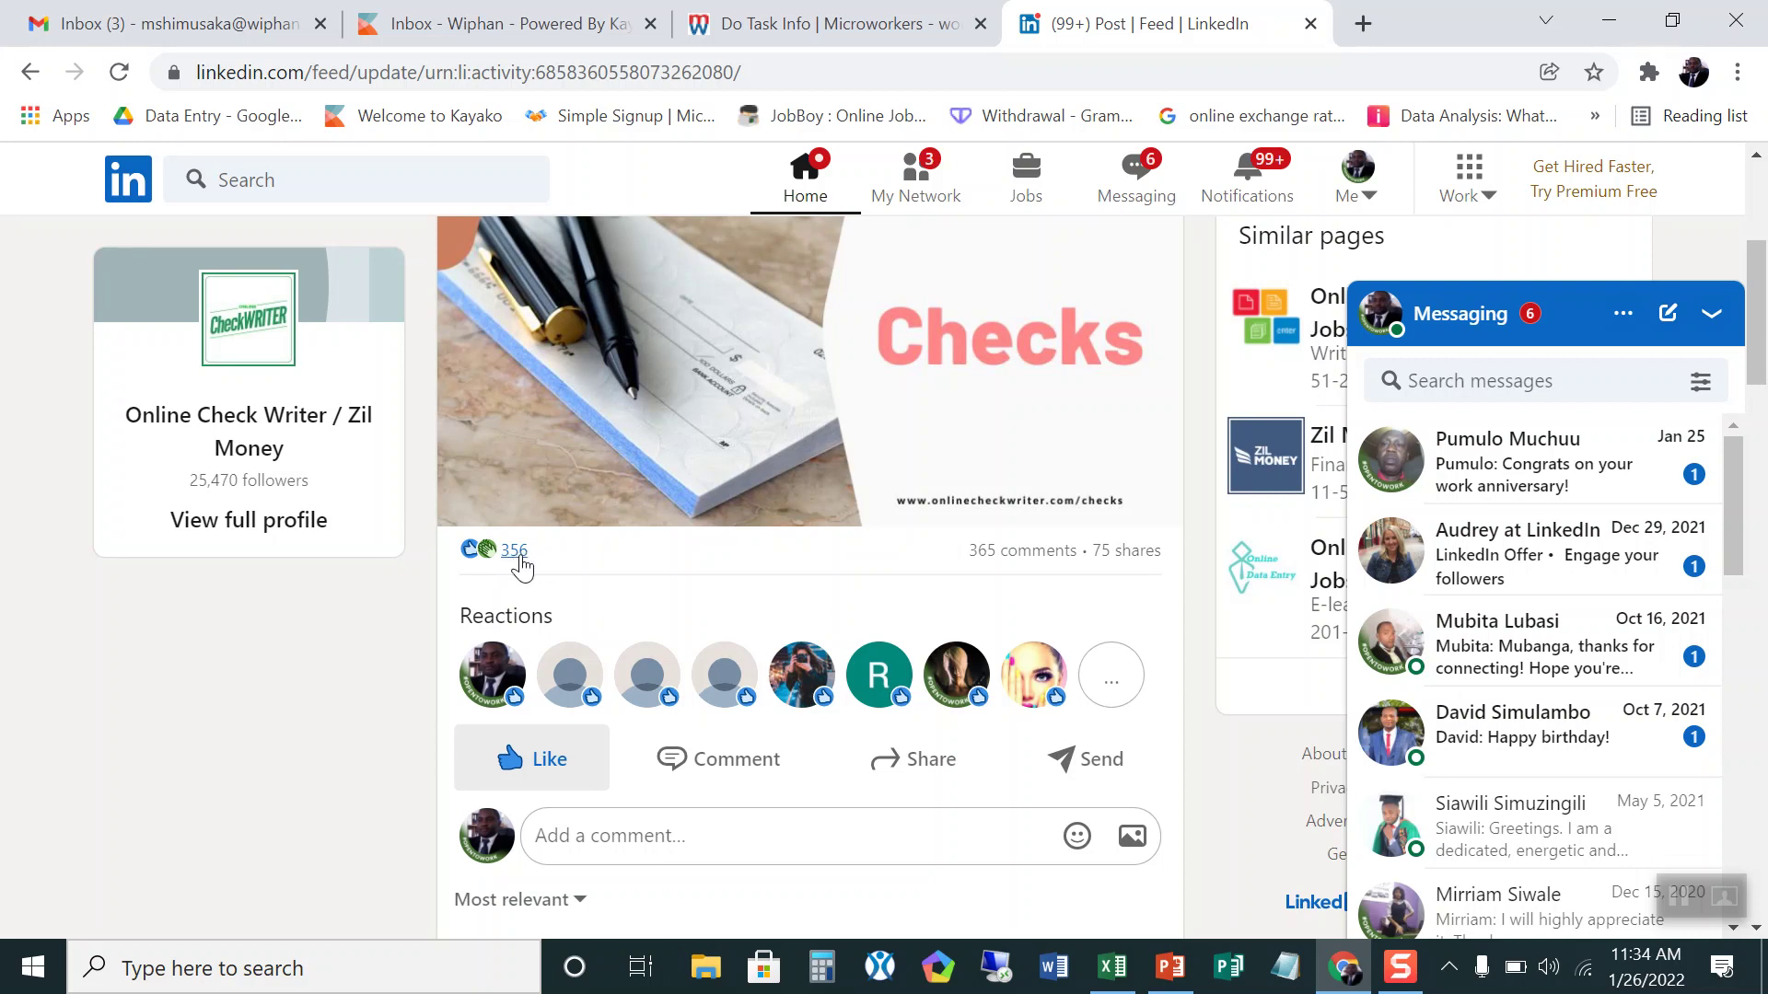
# Step: Enter 356 in the Number of Likes field of the proof form
pyautogui.click(815, 26)
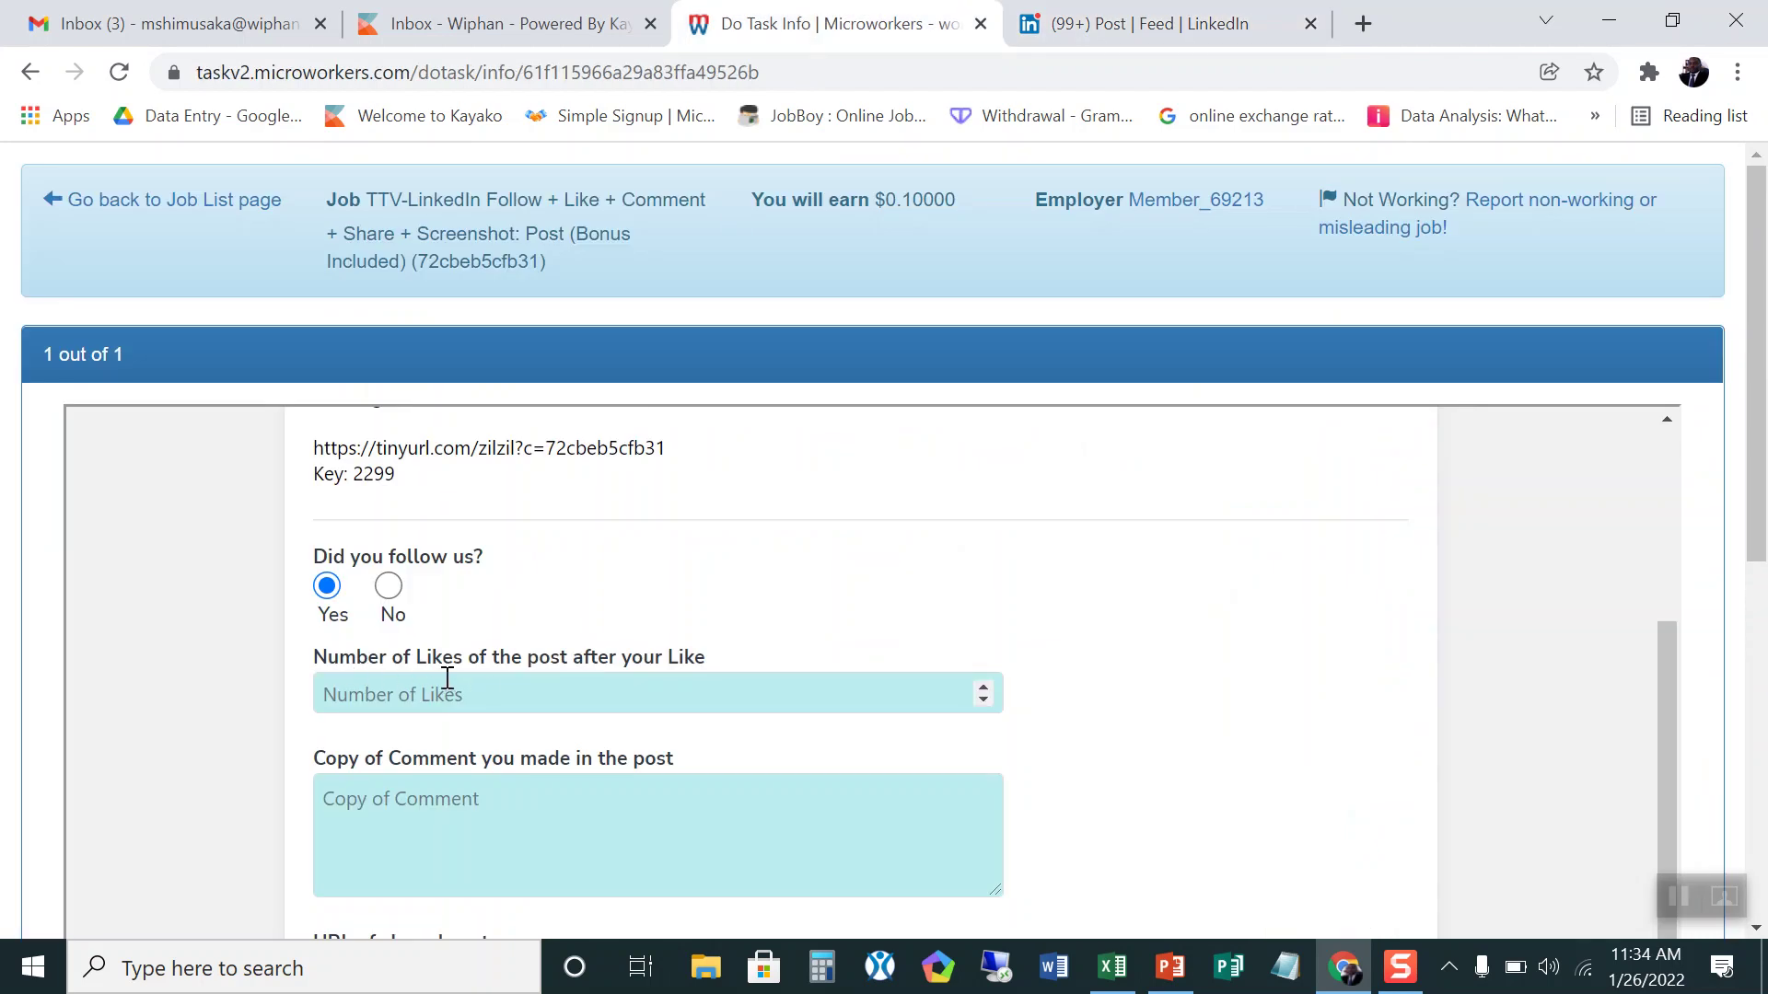
pyautogui.click(584, 692)
pyautogui.write('356')
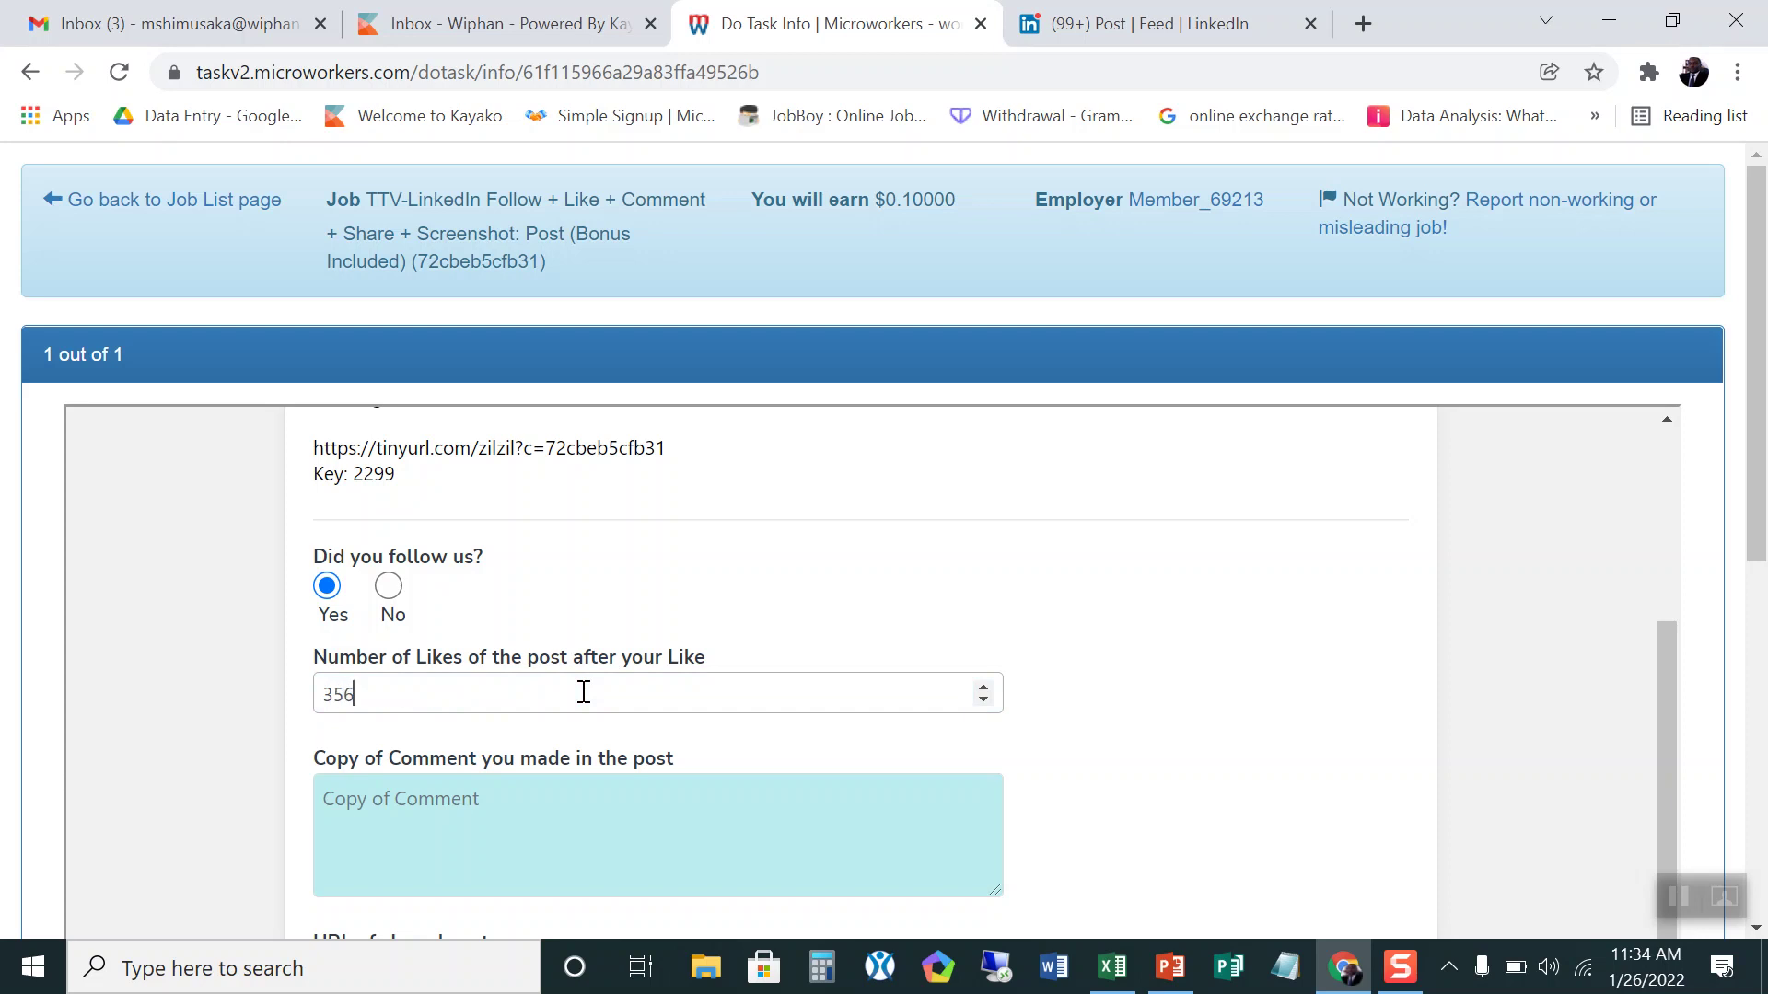
pyautogui.scroll(-2, 583, 692)
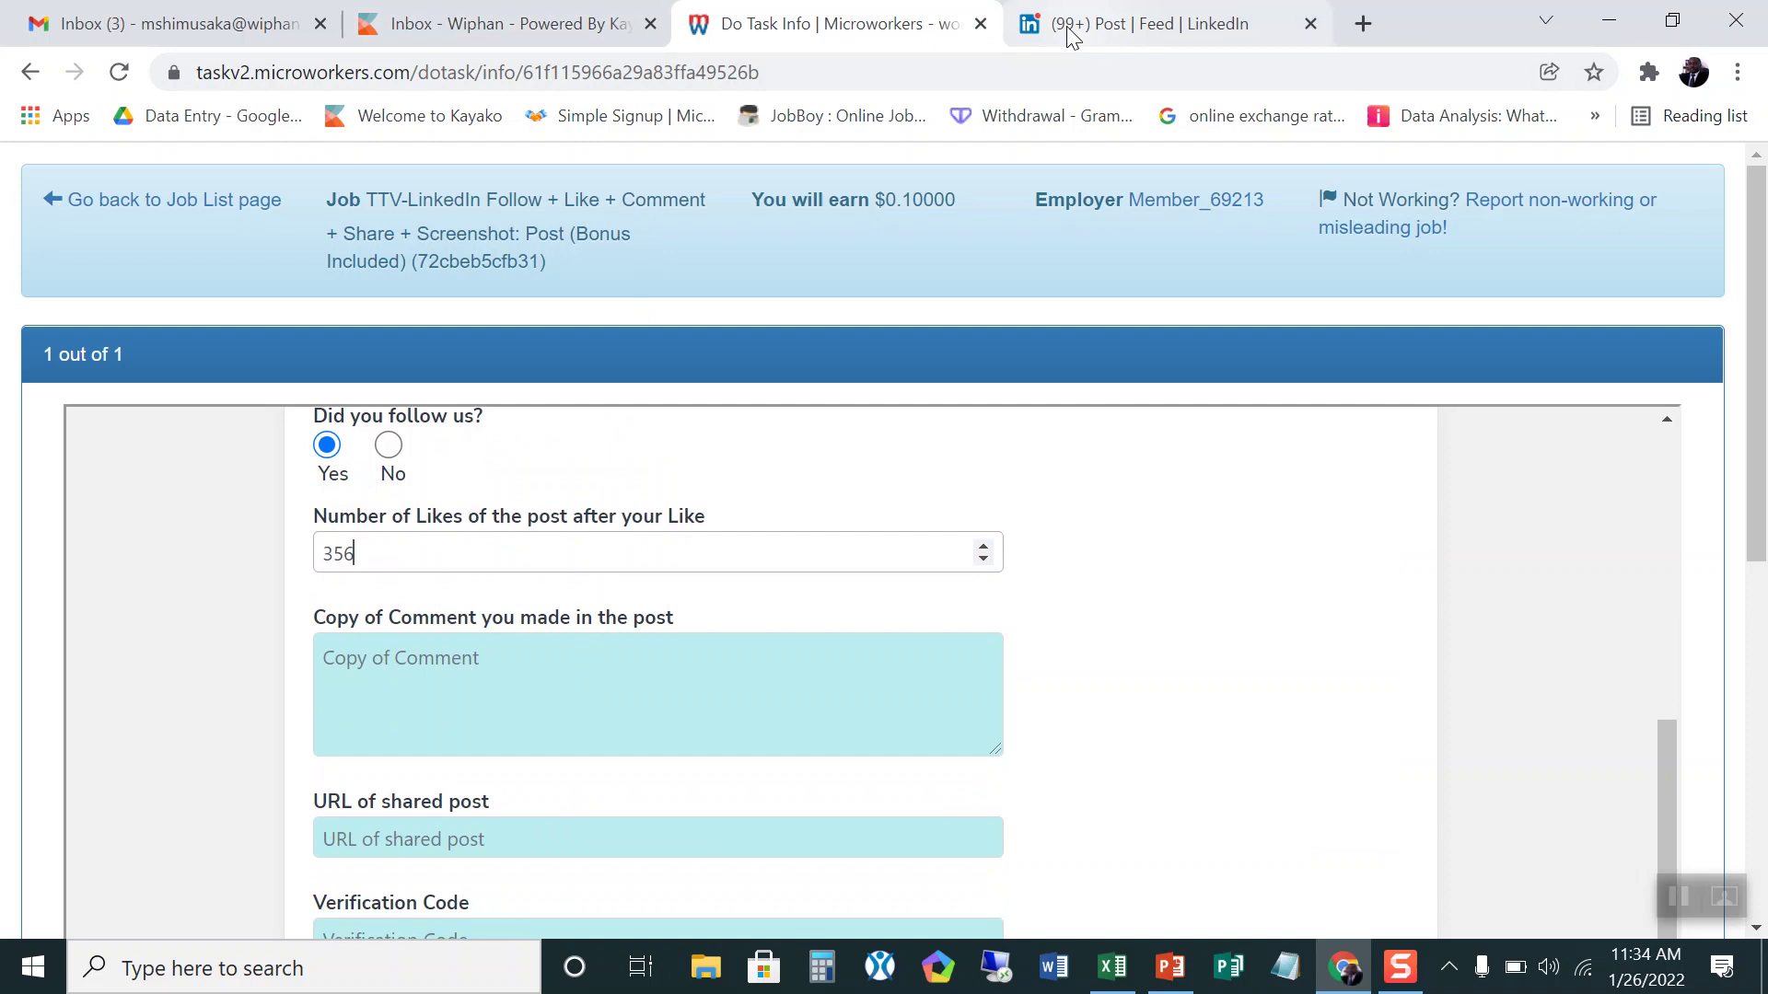
pyautogui.scroll(5, 860, 560)
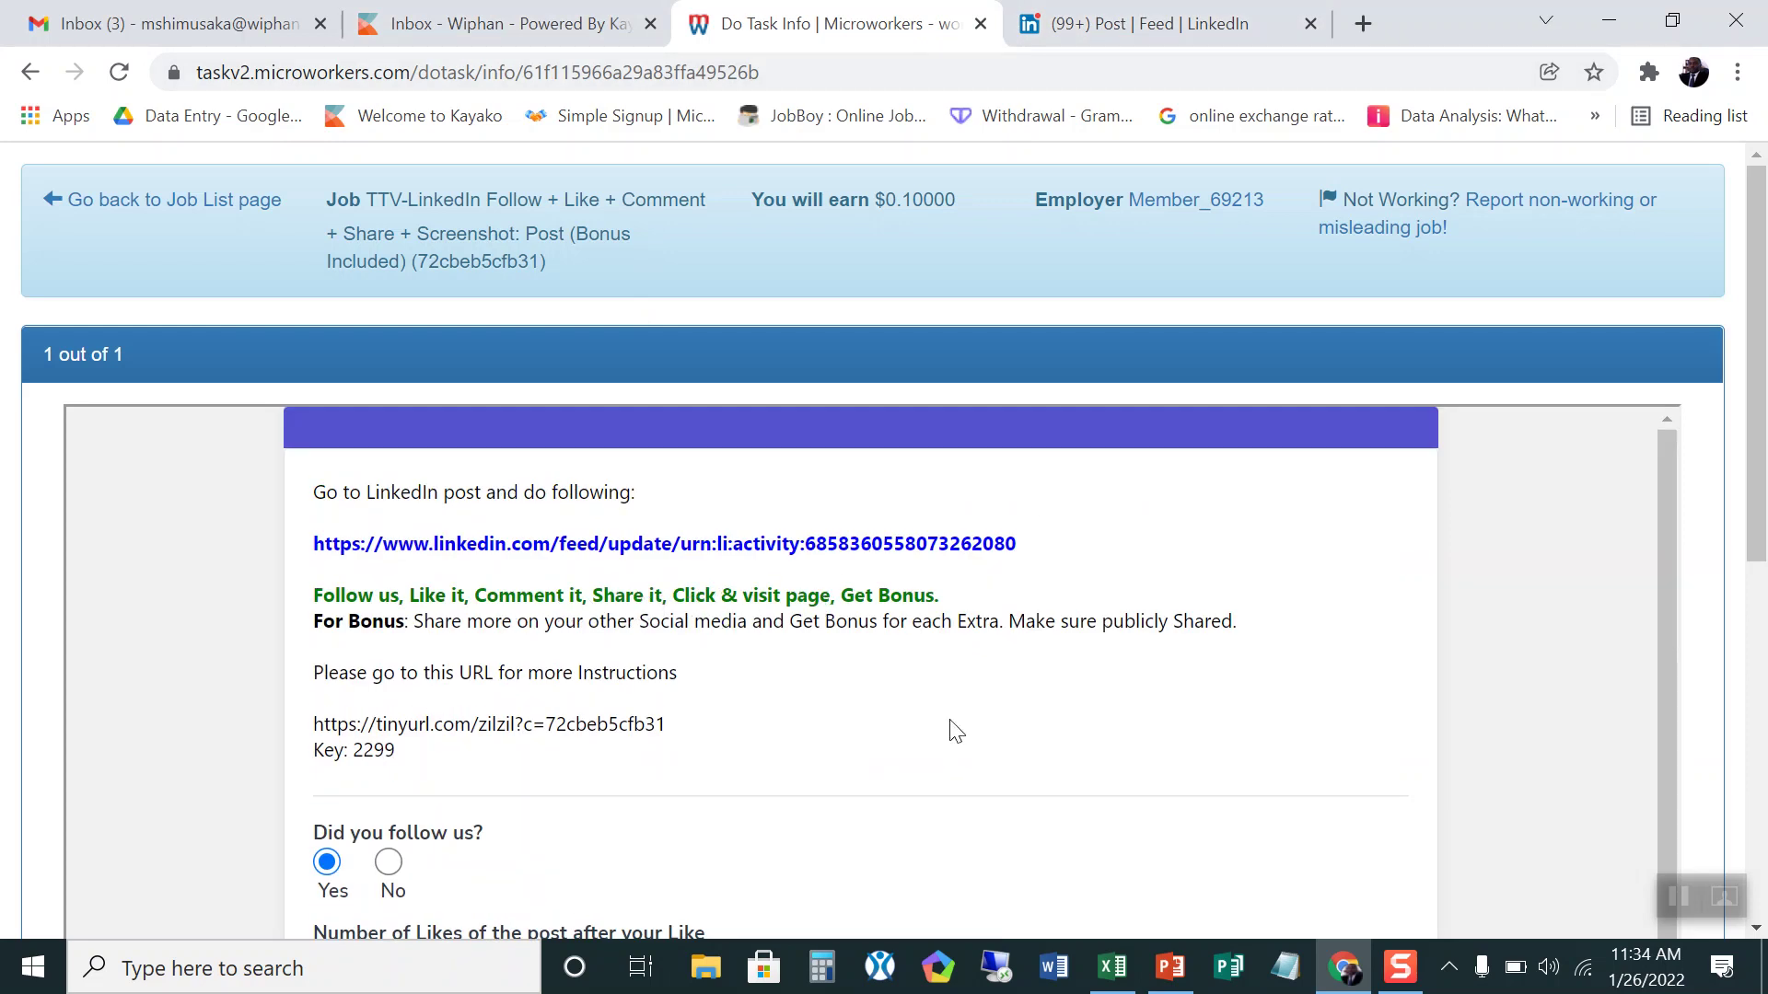
pyautogui.scroll(-5, 948, 727)
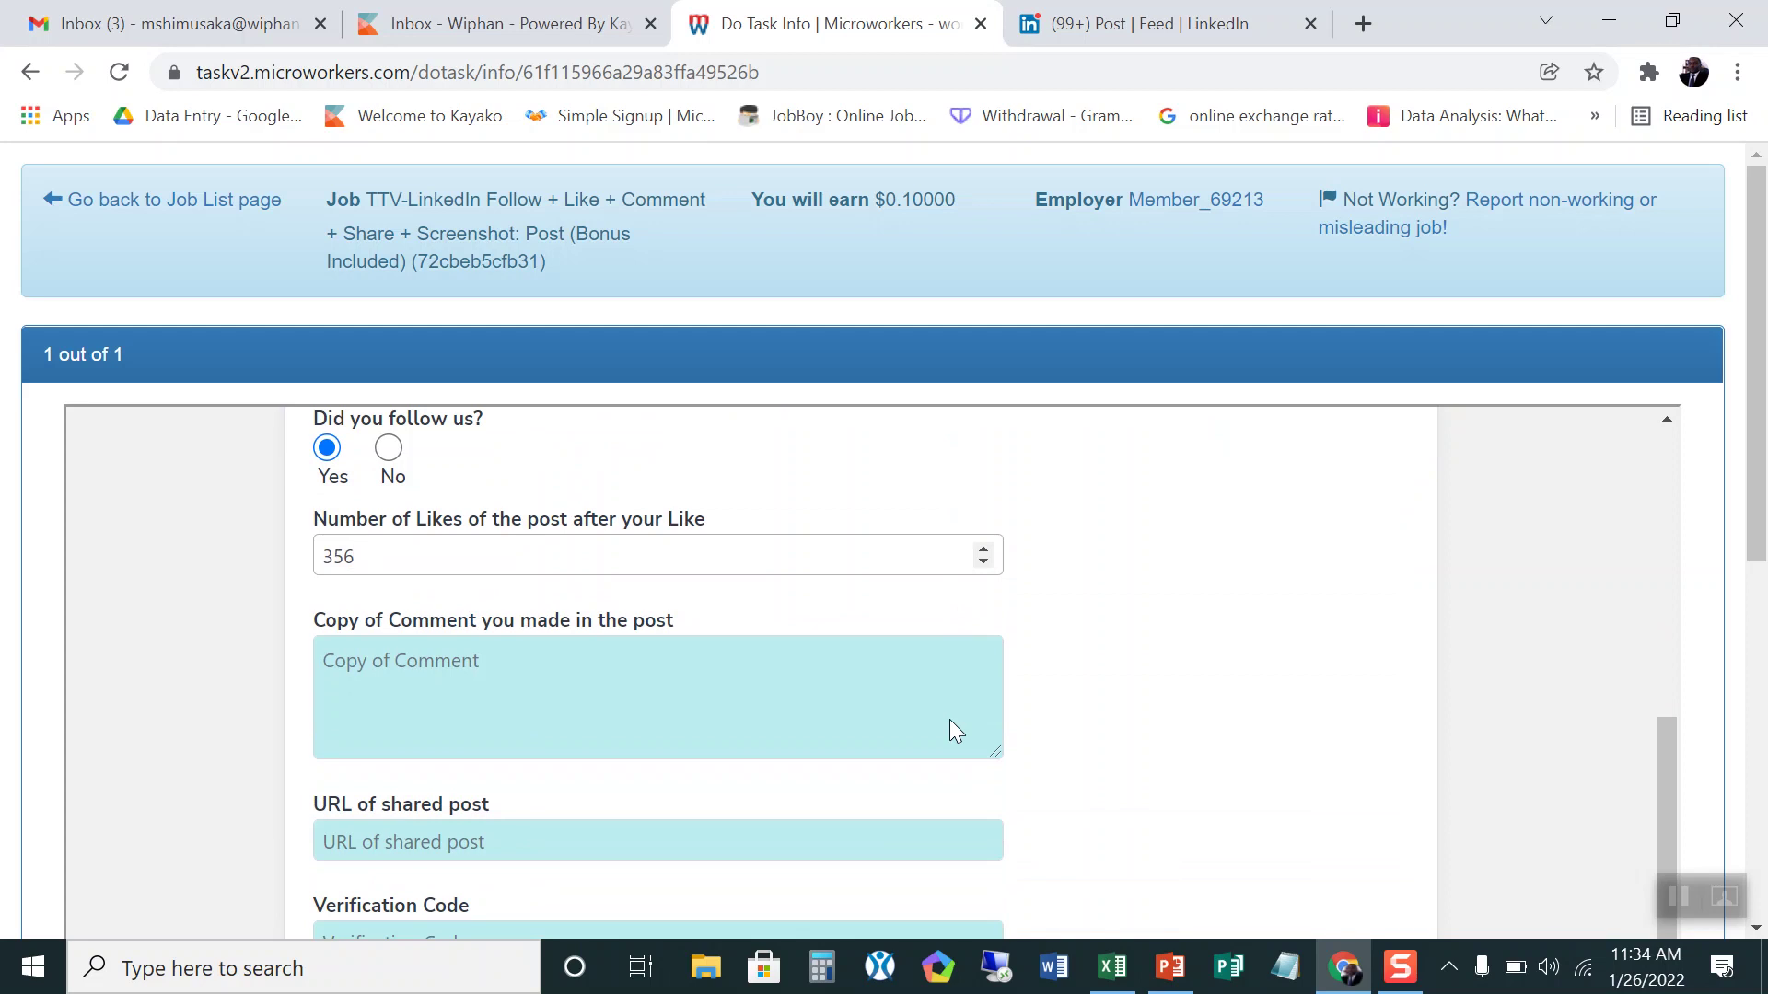
# Step: Write 'Great way to work with online checks' in Copy of Comment and copy that text
pyautogui.click(358, 663)
pyautogui.write('Great')
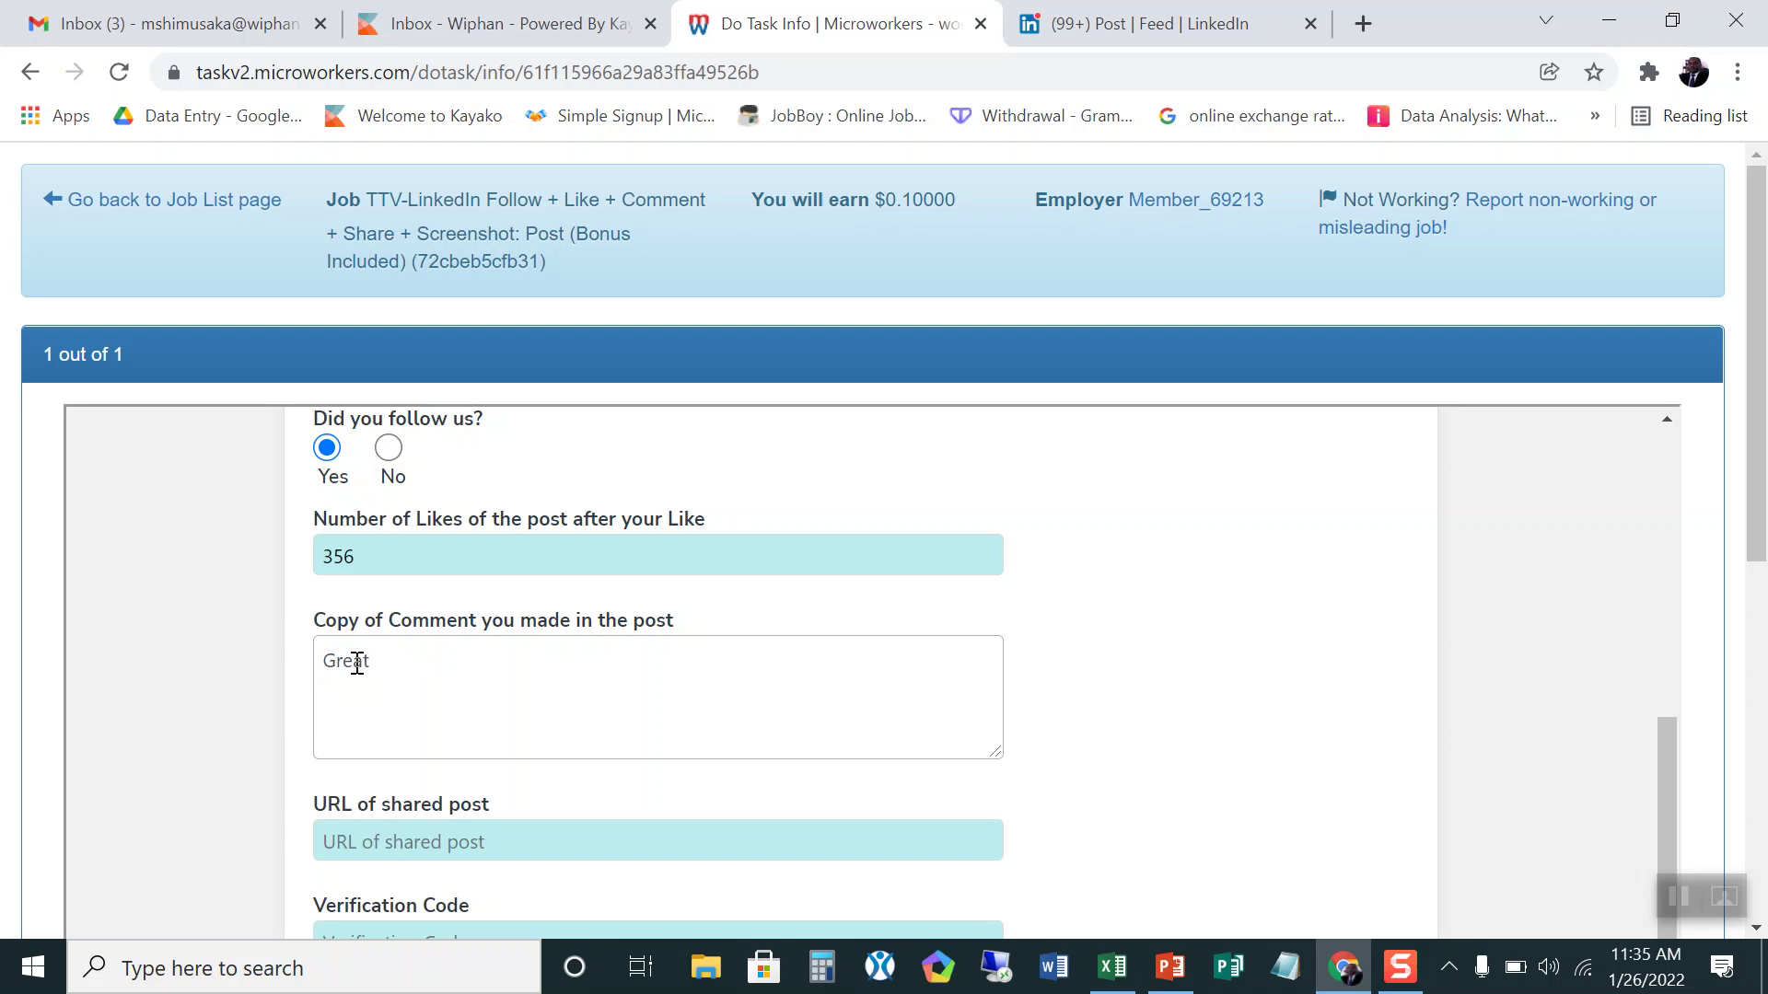
pyautogui.write(' way to work with onlin')
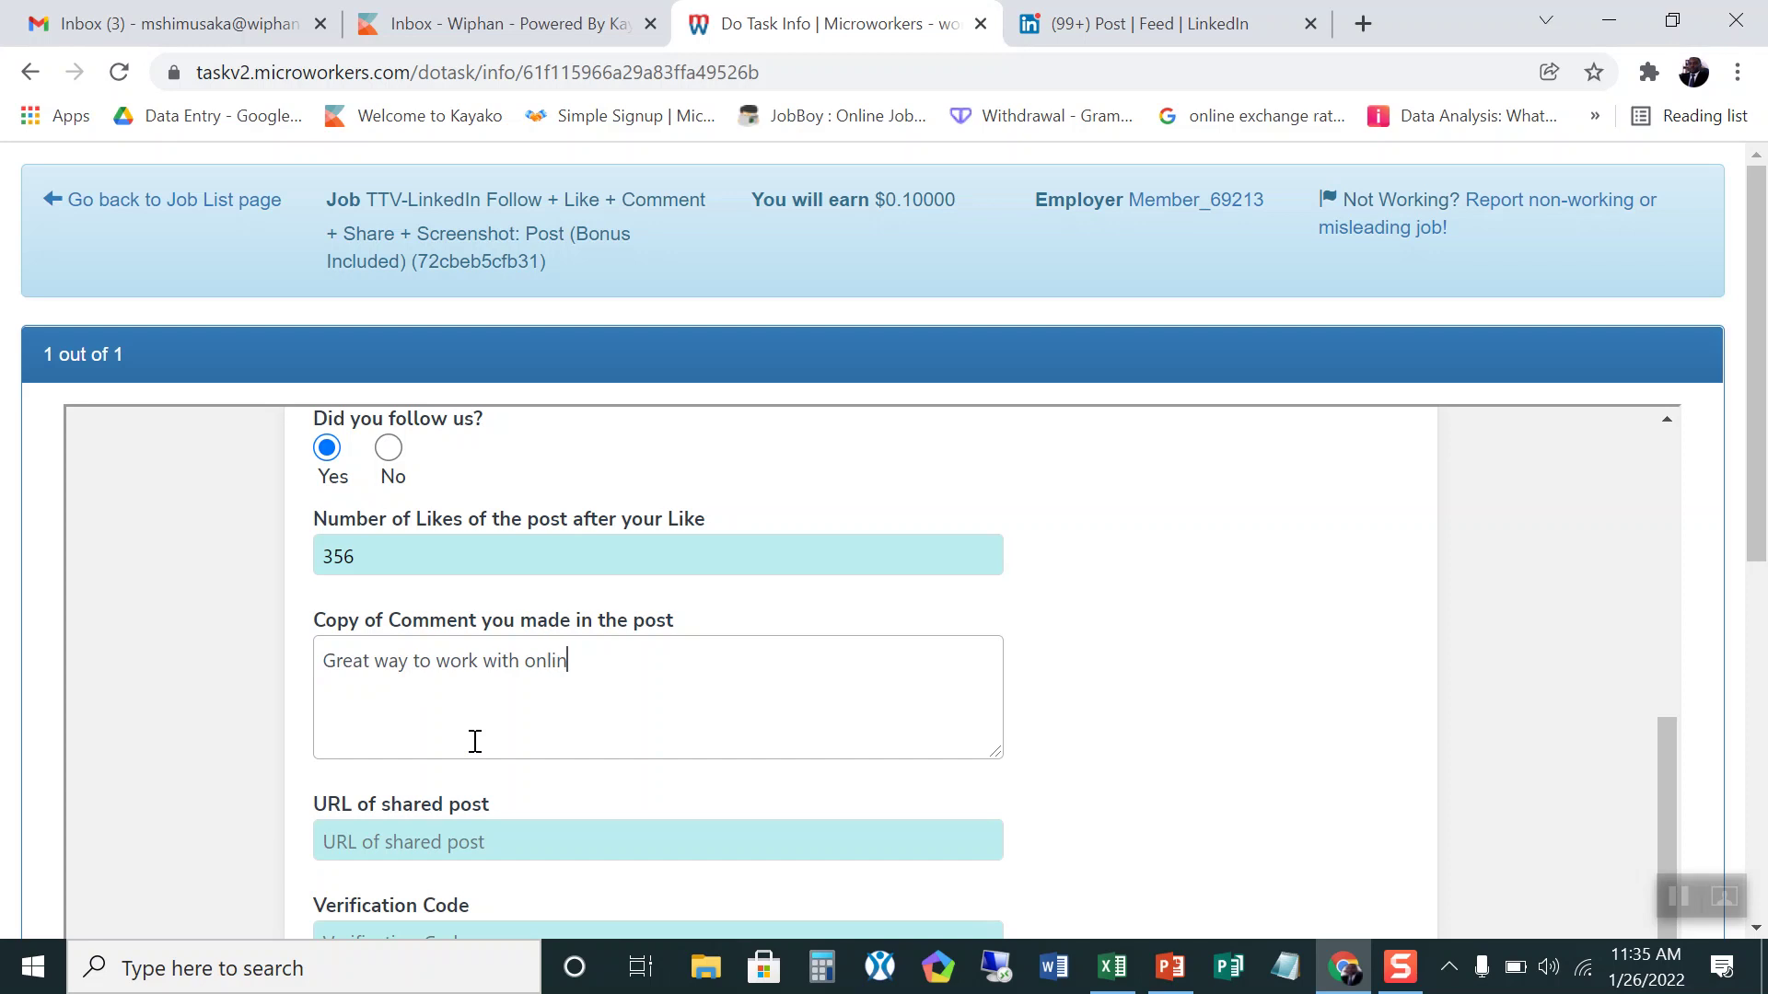
pyautogui.write('e ckhecks')
pyautogui.moveTo(654, 661); pyautogui.dragTo(330, 660)
pyautogui.rightClick(338, 659)
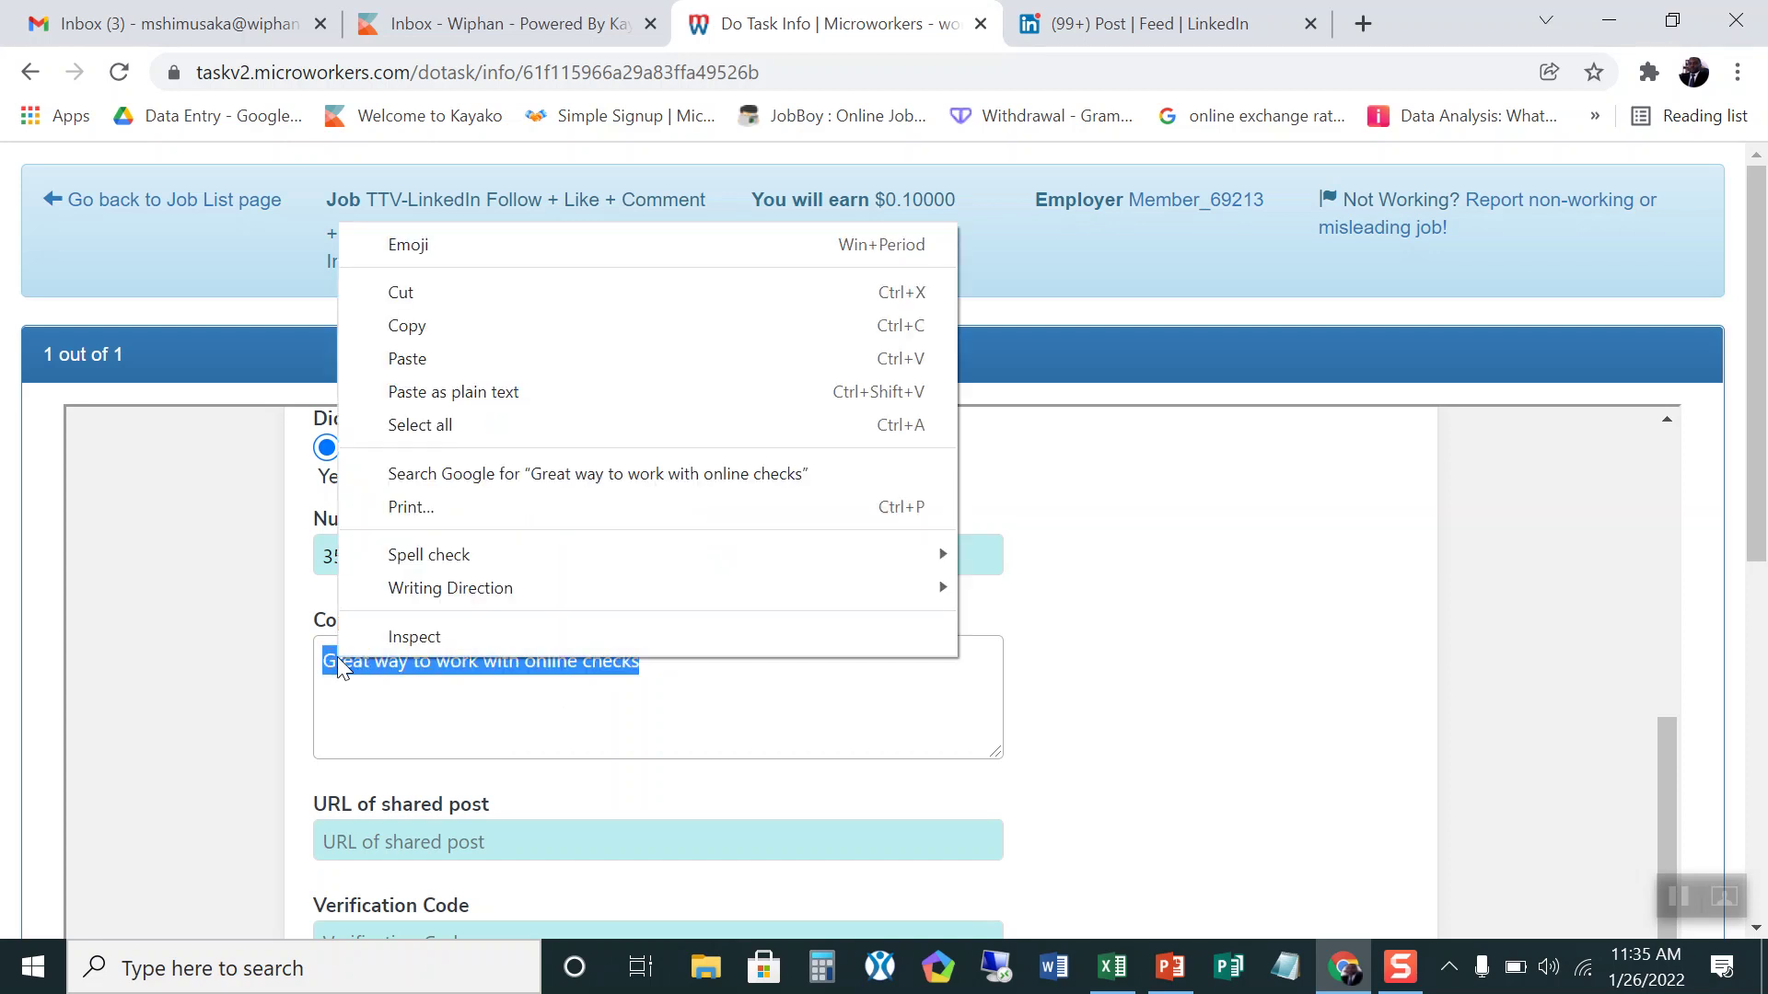
pyautogui.click(465, 331)
pyautogui.scroll(5, 597, 509)
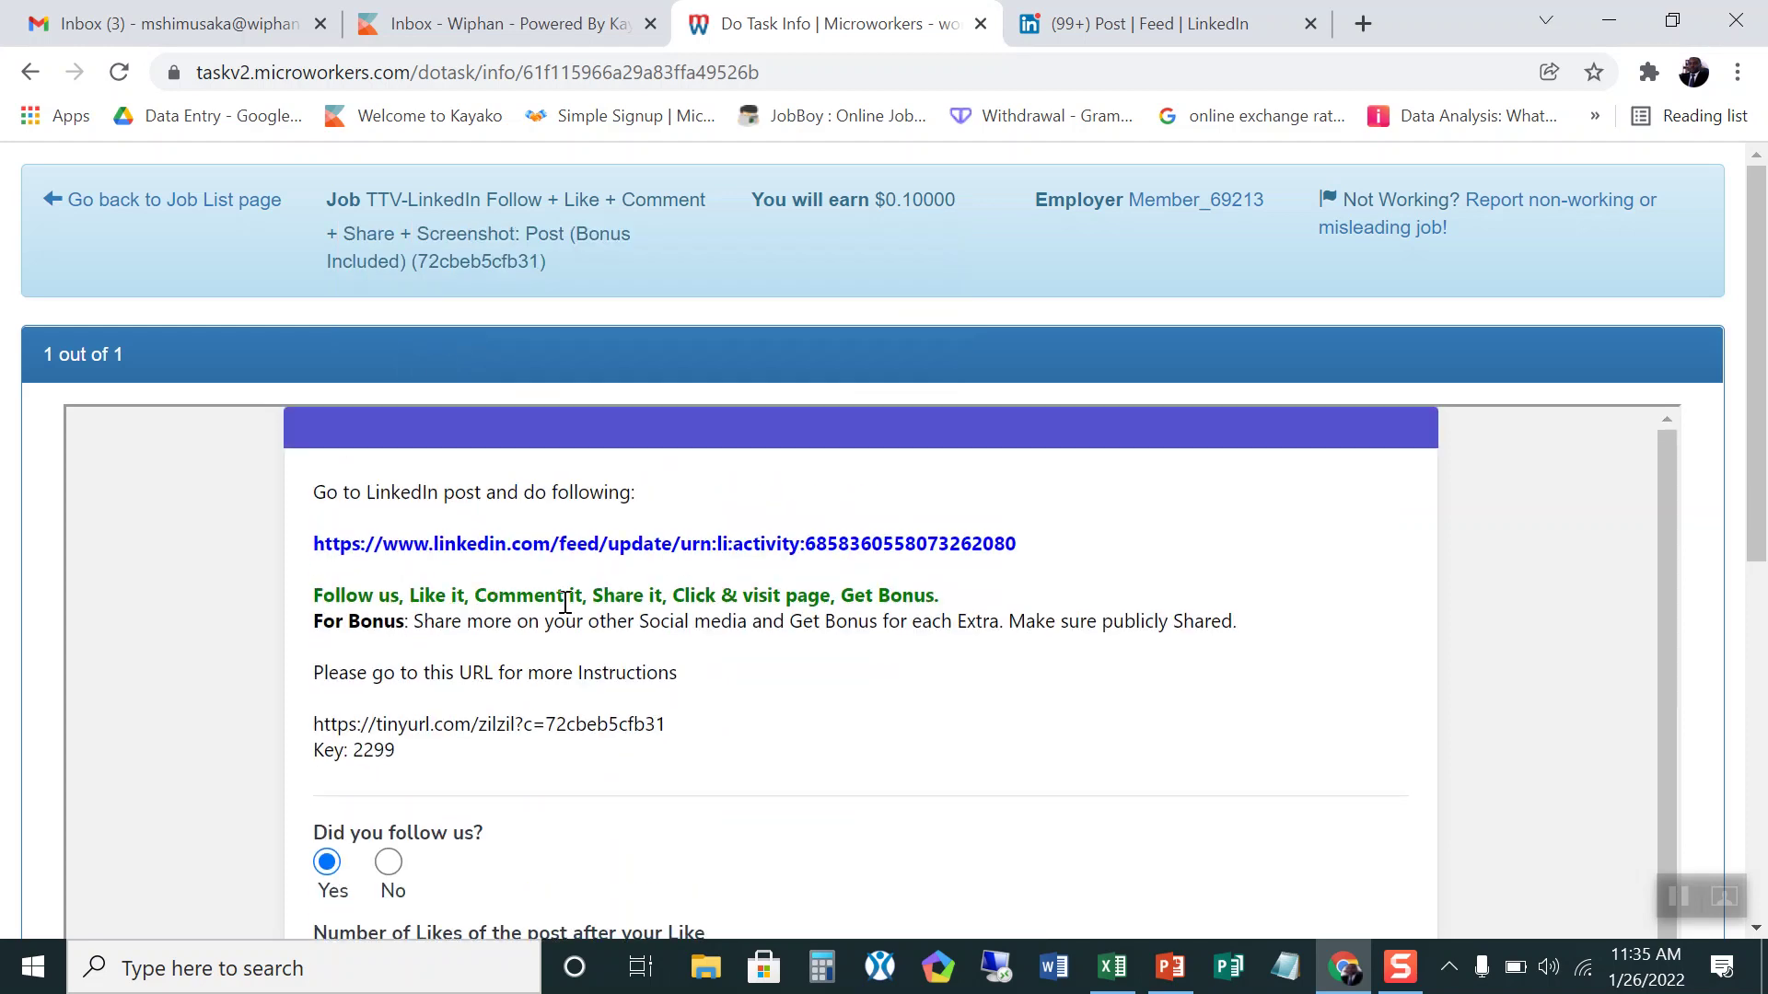
pyautogui.scroll(-5, 595, 635)
pyautogui.scroll(5, 1058, 759)
# Step: Return to the LinkedIn post, collapse the Messaging panel and scroll up to the post's link
pyautogui.click(1110, 25)
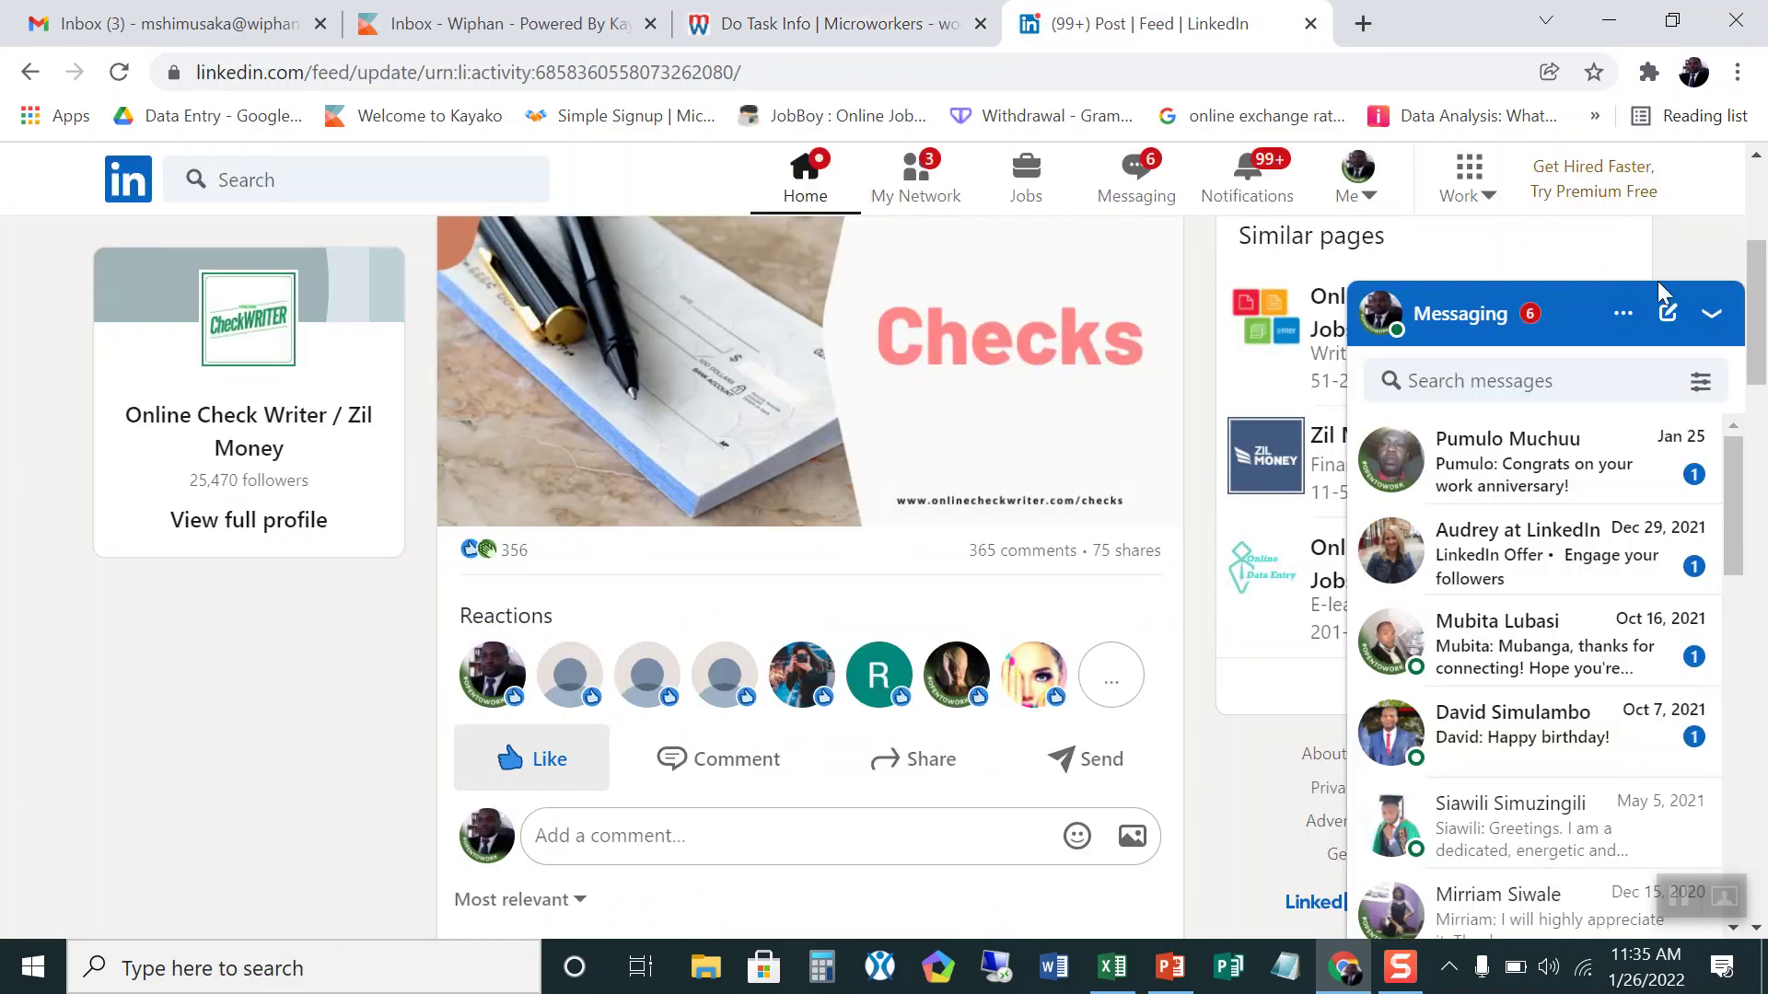
pyautogui.click(1711, 313)
pyautogui.scroll(4, 1314, 596)
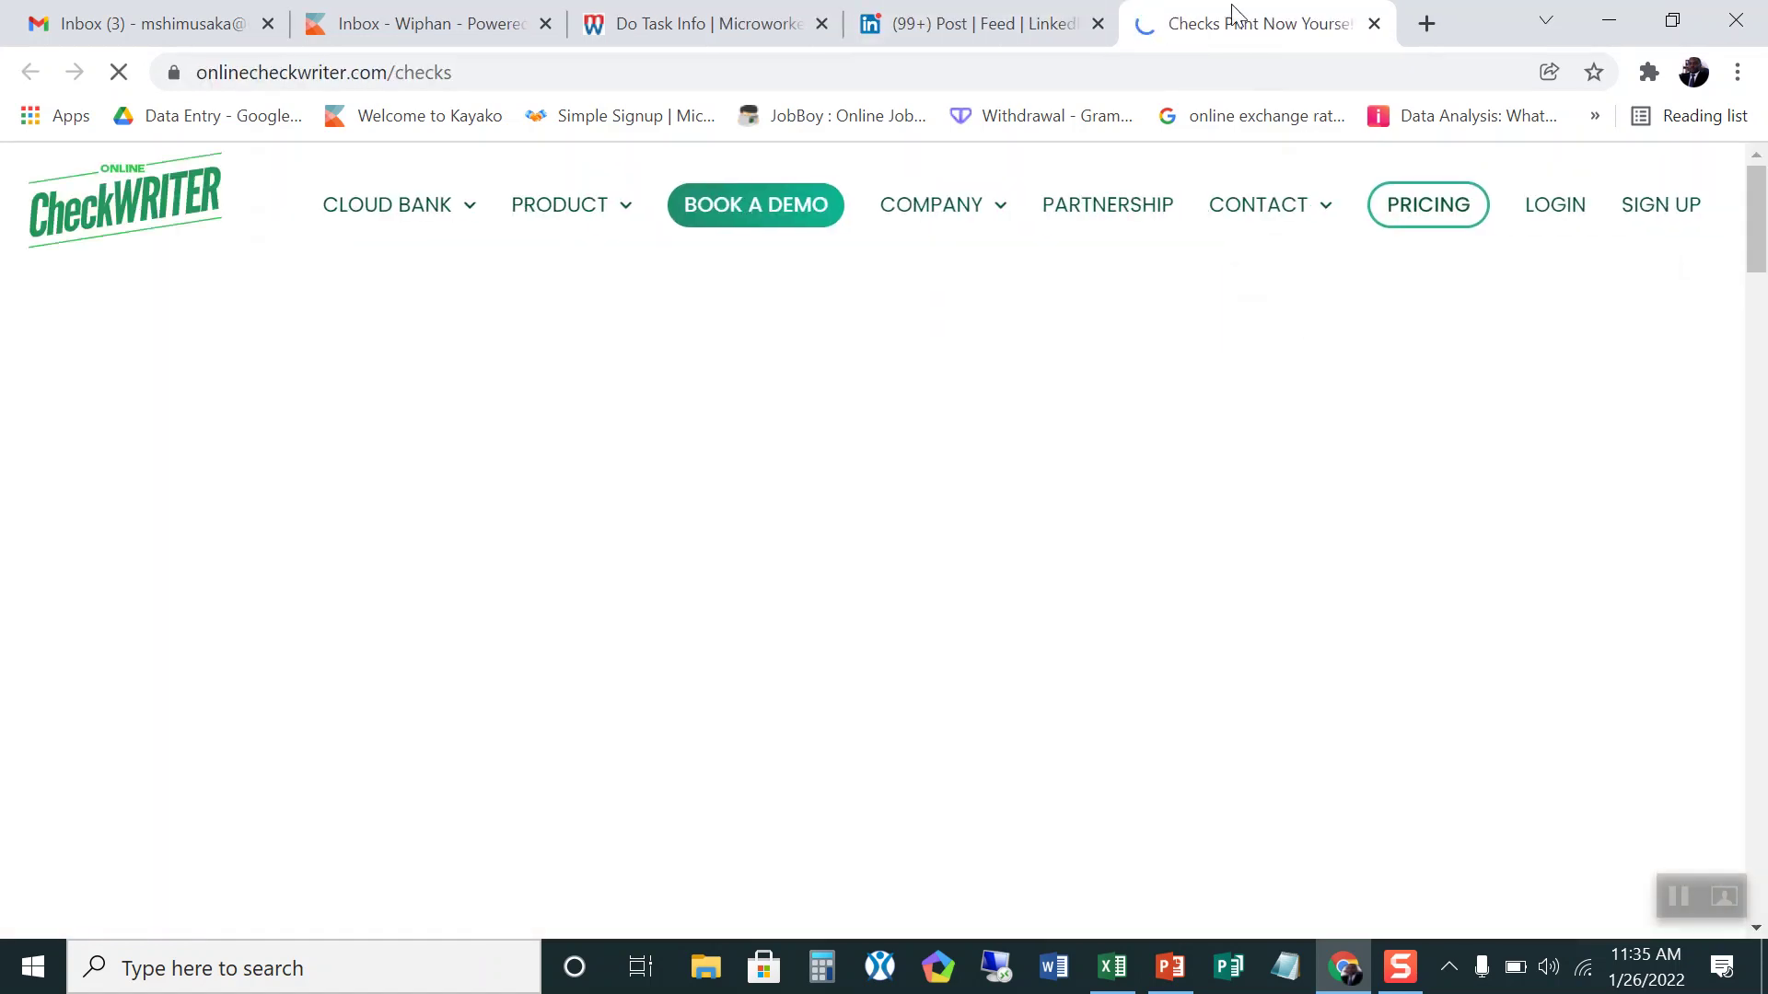
# Step: Back on the Microworkers task form, focus the Verification Code field and dismiss its saved-code suggestions
pyautogui.click(704, 26)
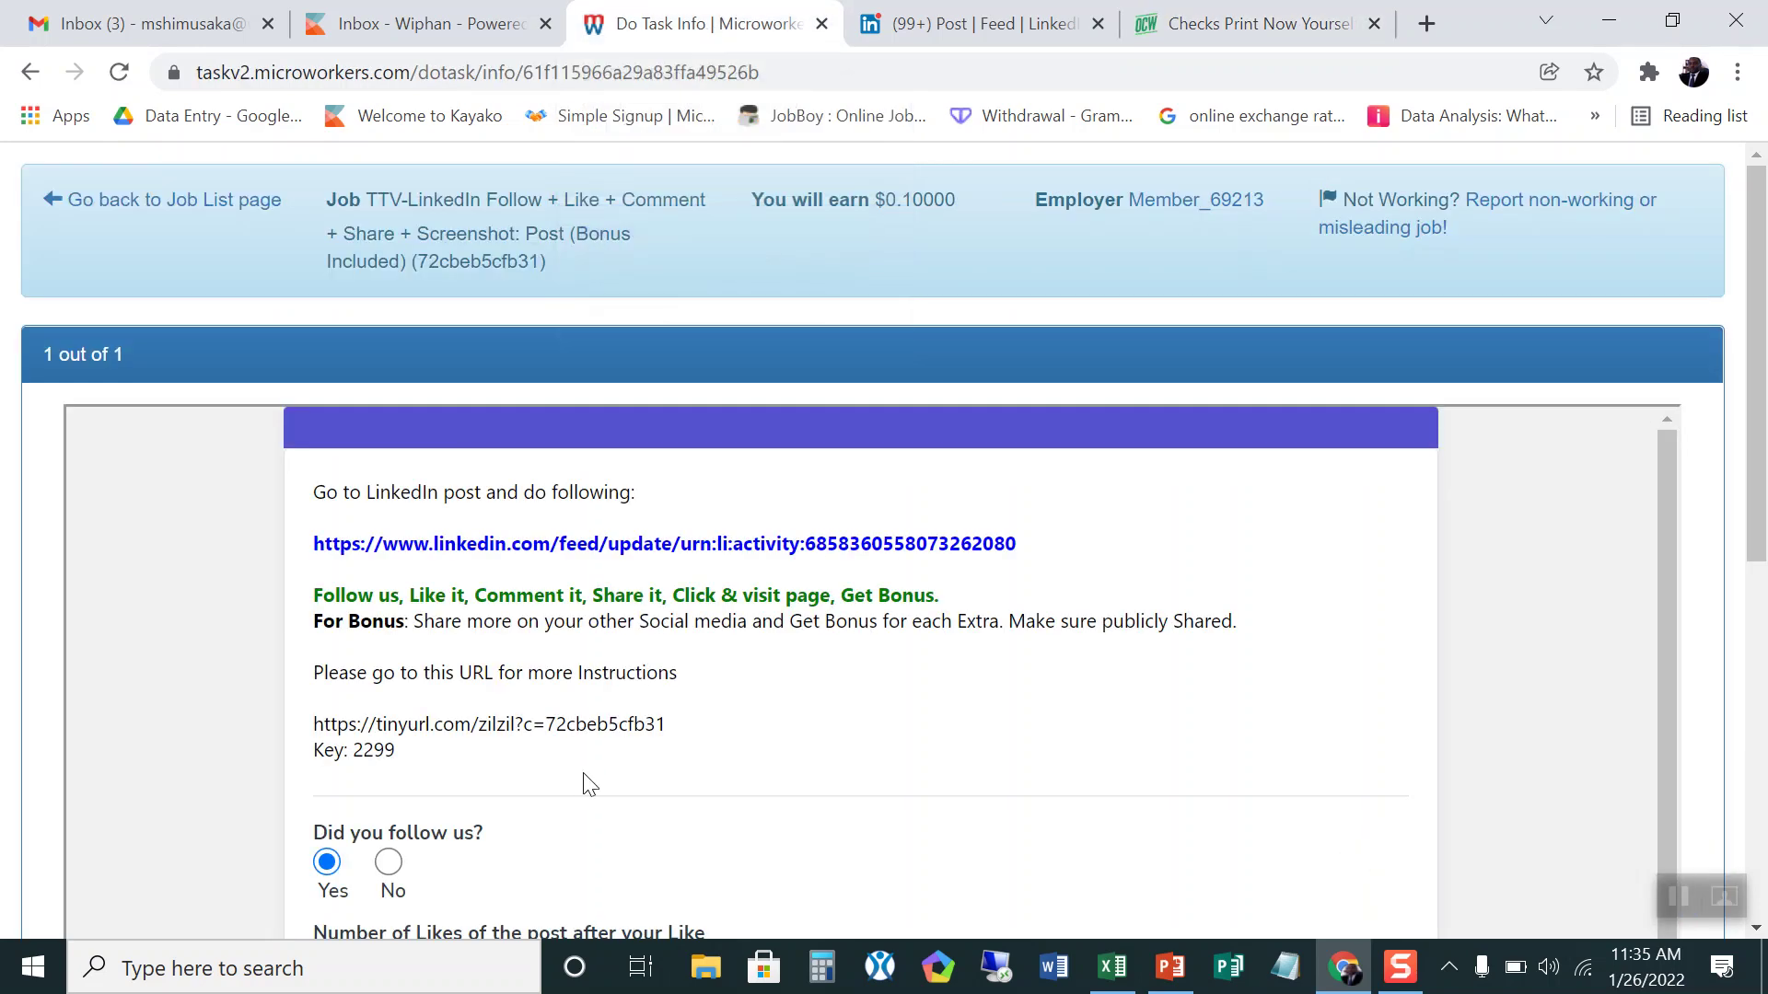
pyautogui.scroll(-4, 590, 784)
pyautogui.scroll(-4, 842, 794)
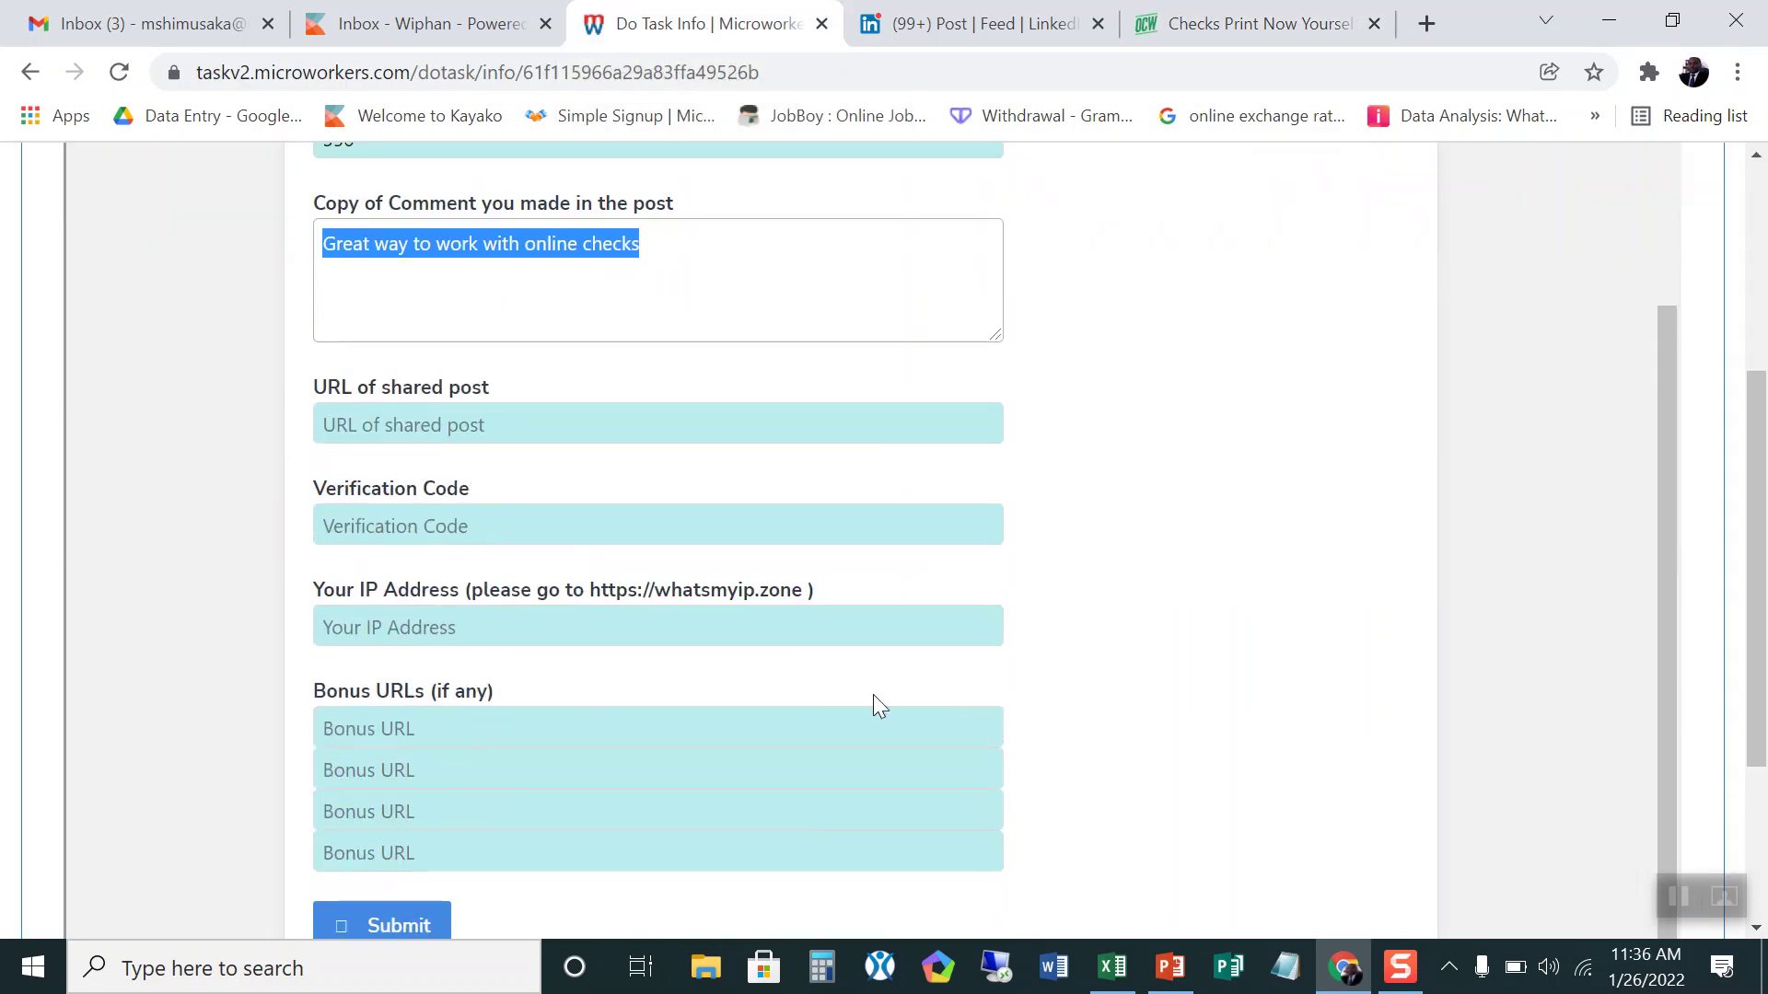
pyautogui.click(492, 516)
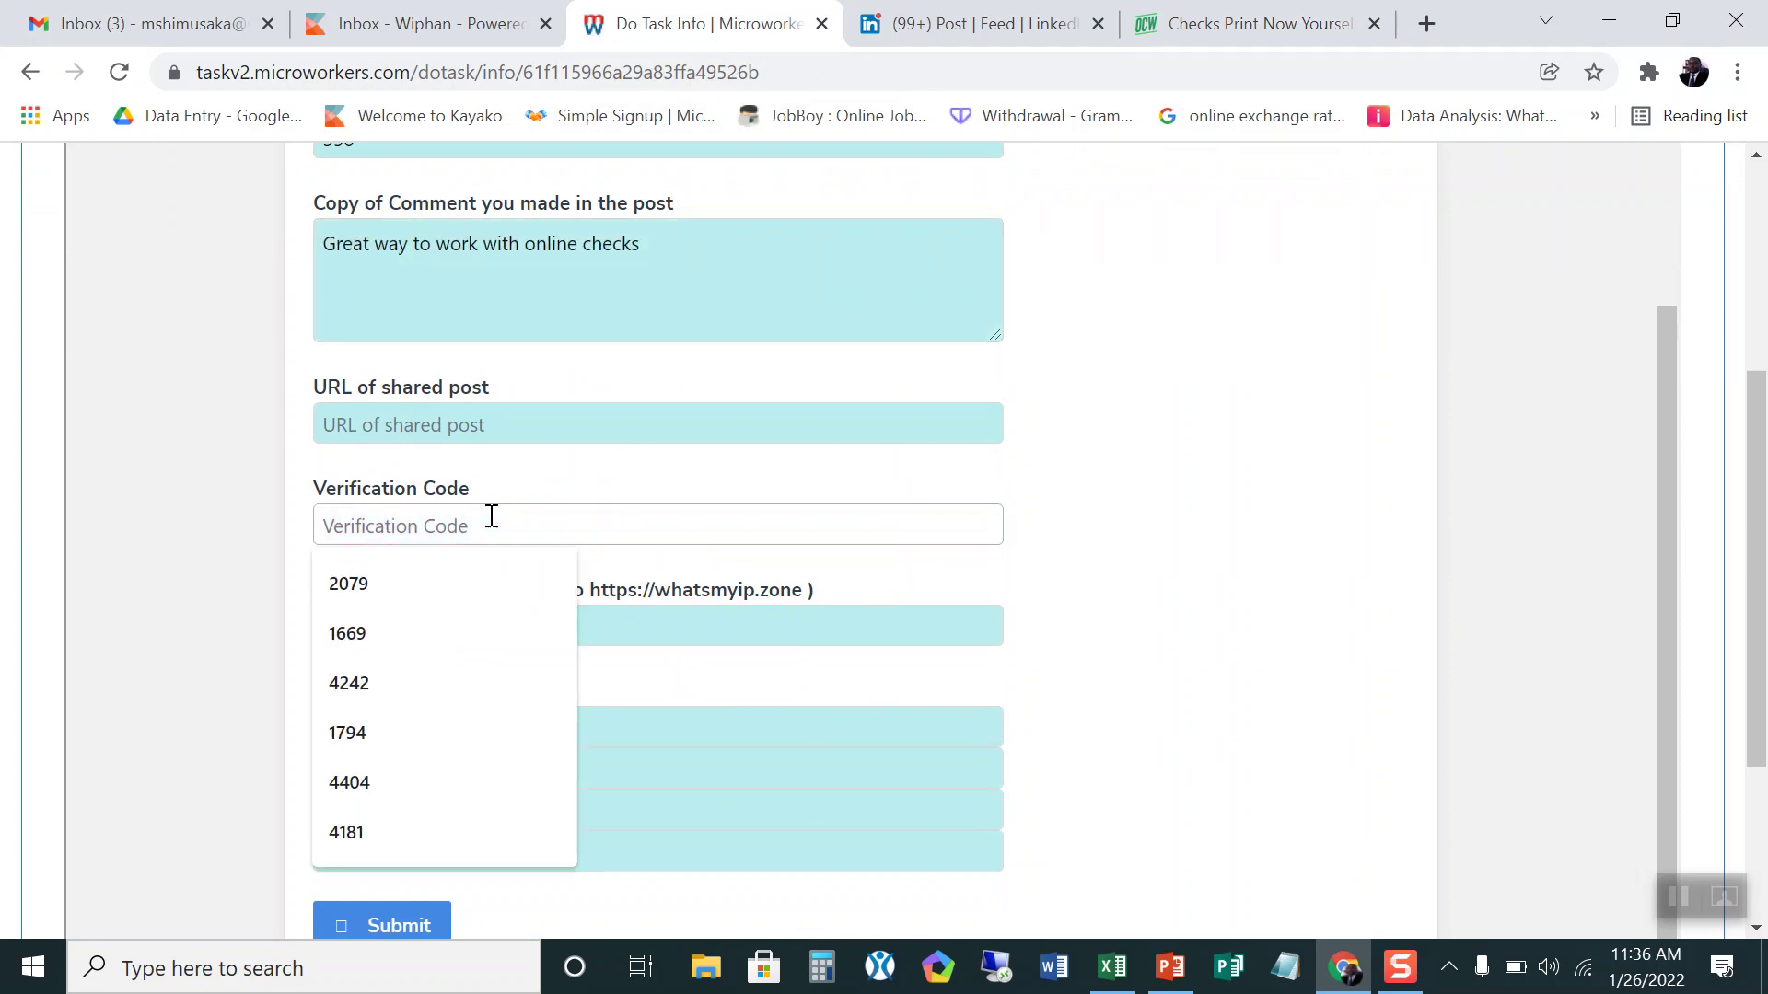
pyautogui.click(1252, 497)
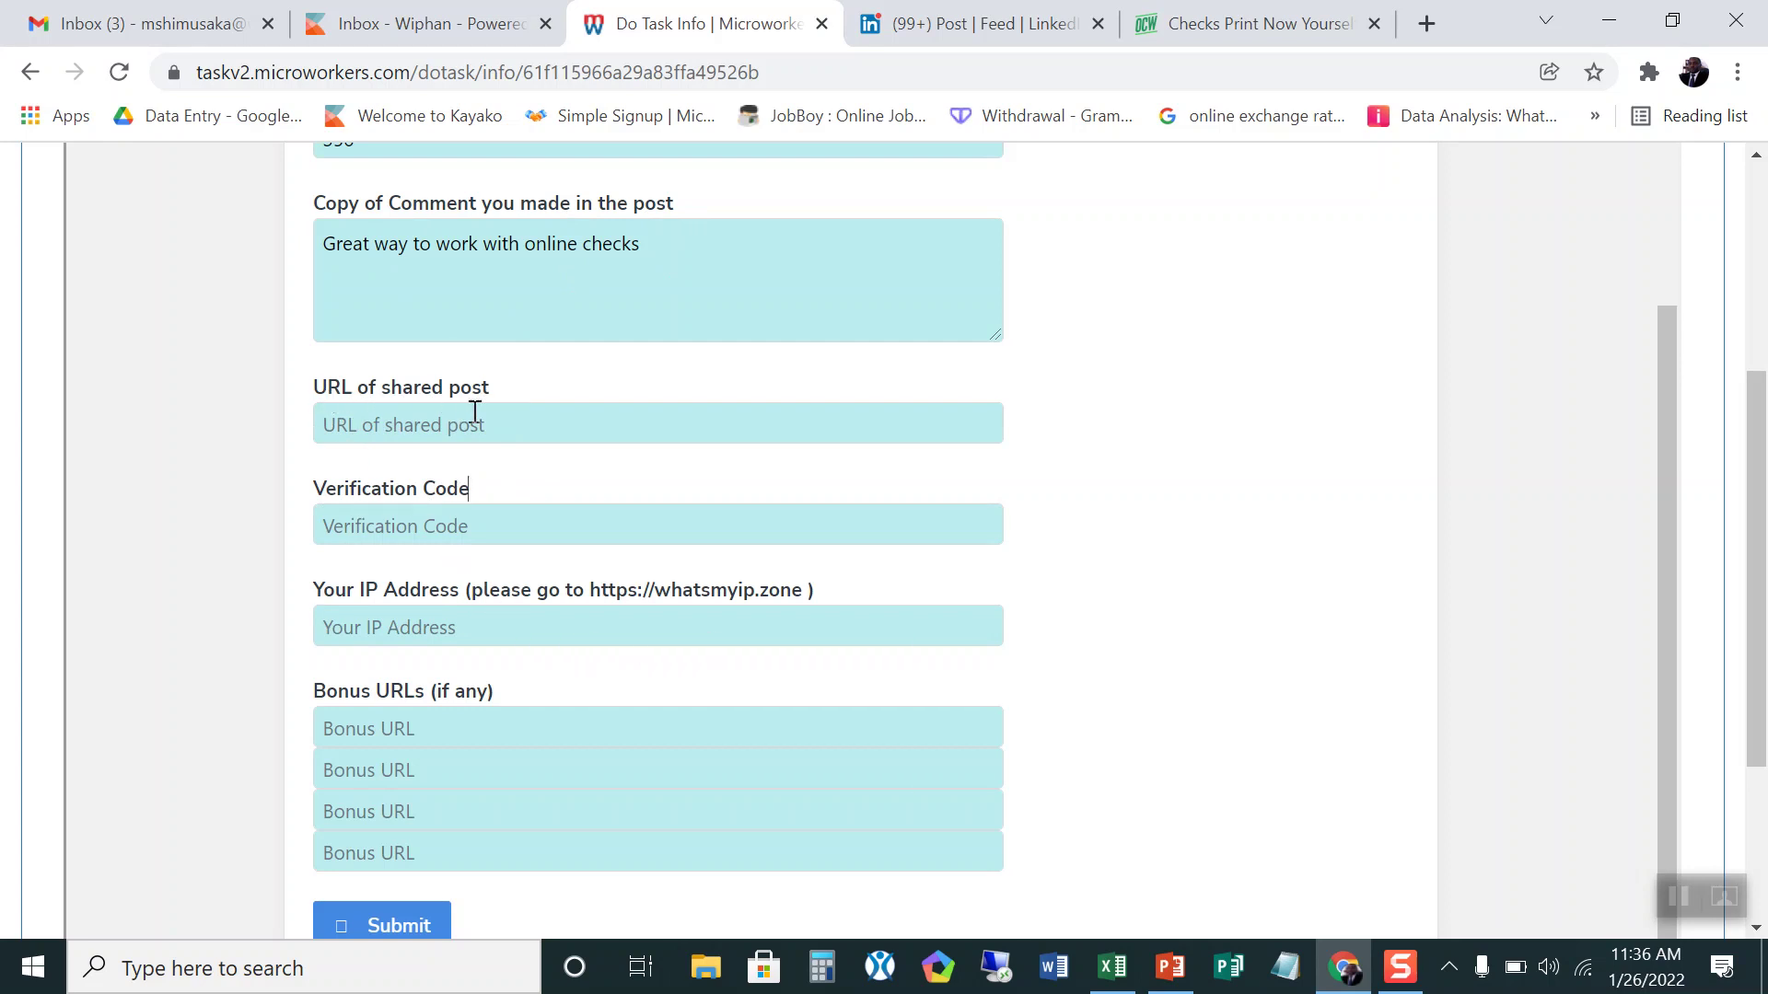
pyautogui.scroll(1, 475, 418)
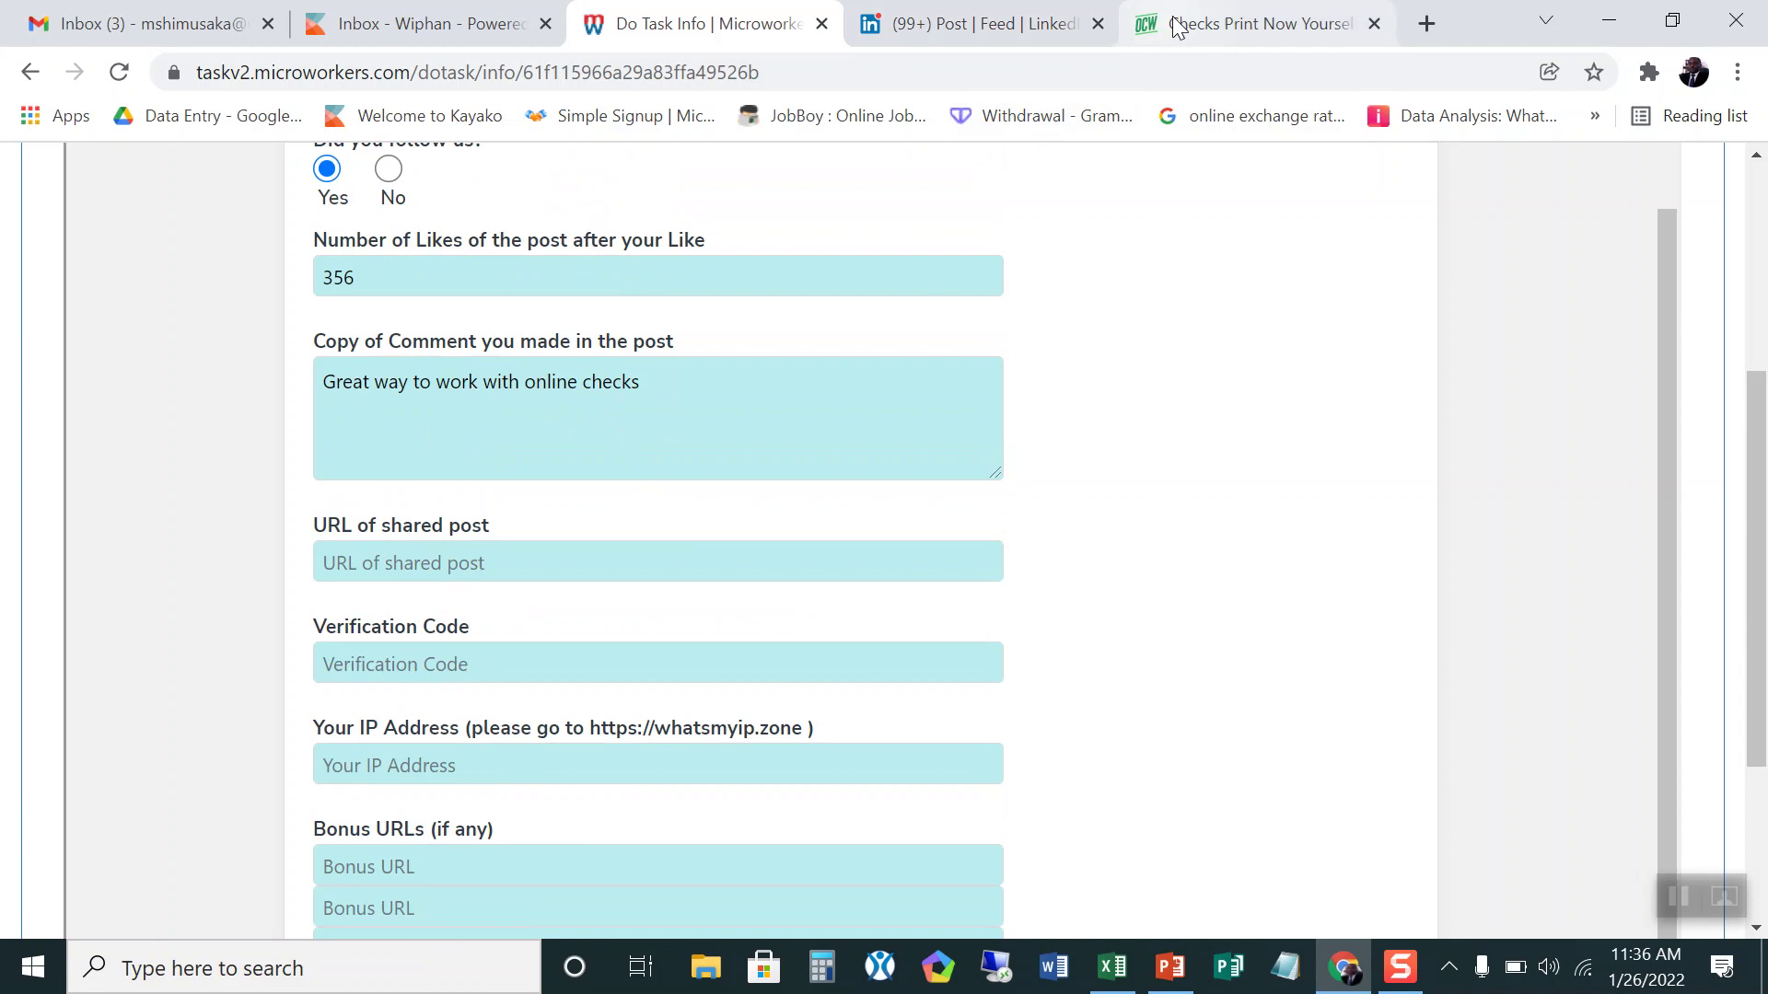
# Step: Glance at the LinkedIn post and checks page, then focus Microworkers' Verification Code field
pyautogui.click(1063, 26)
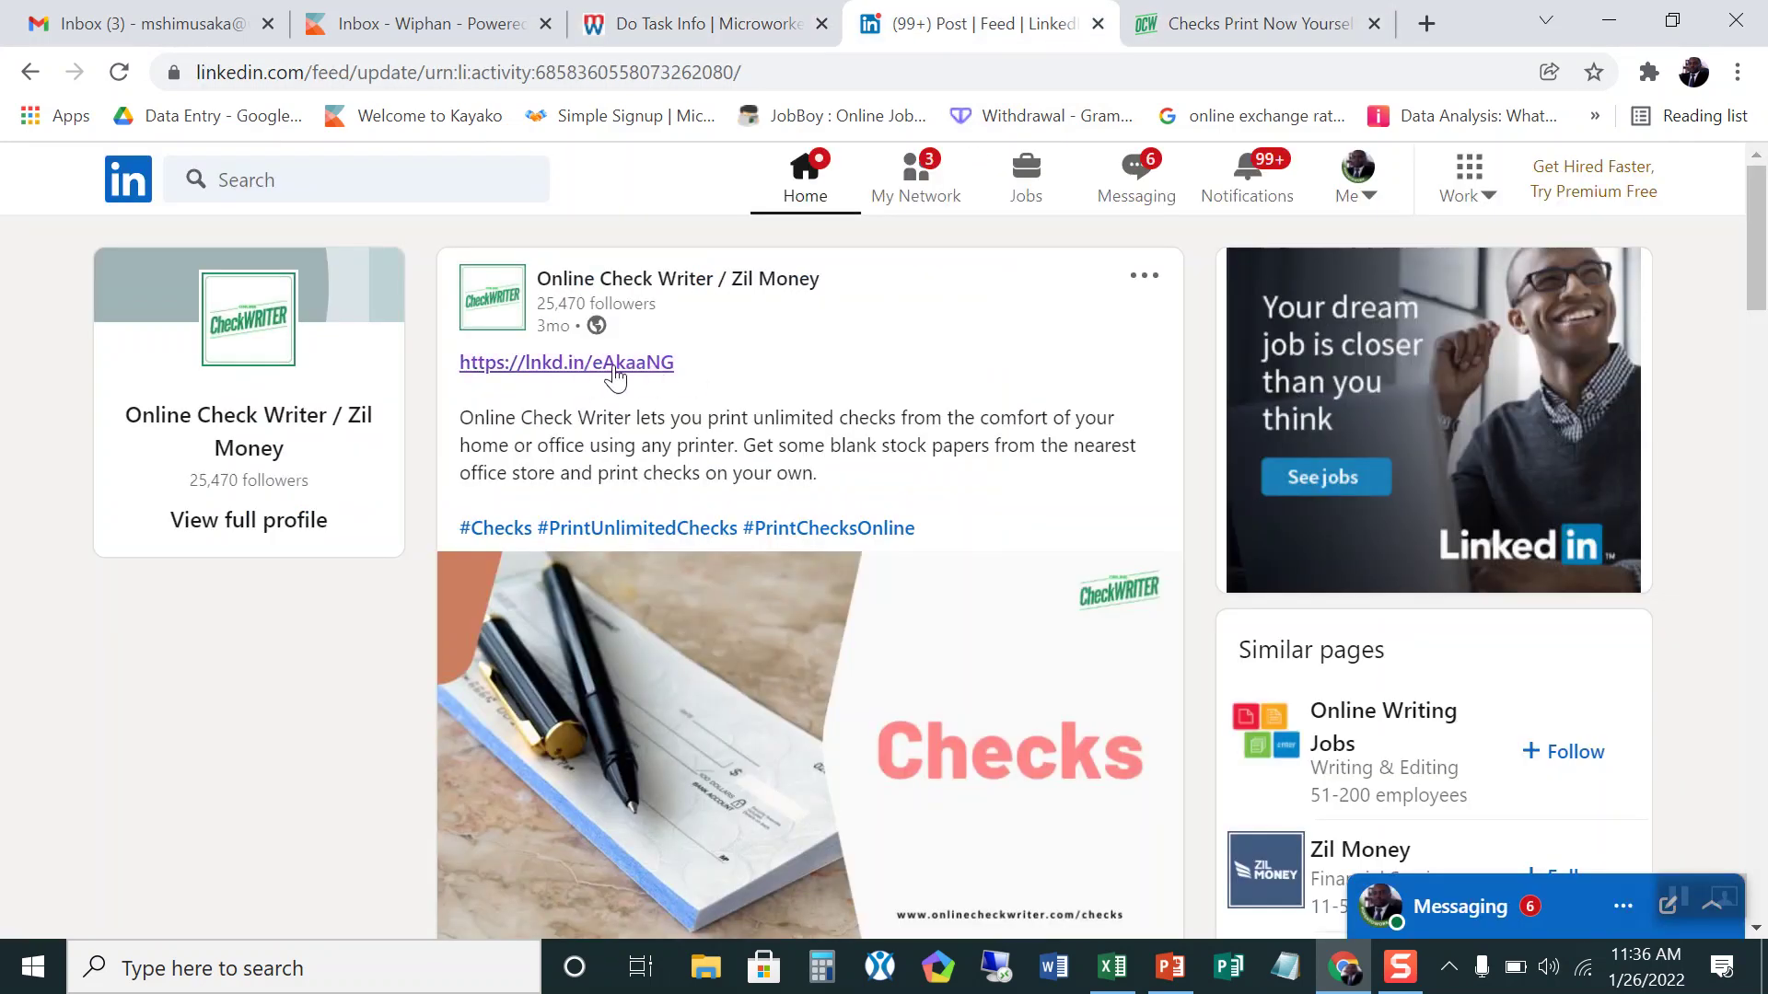
pyautogui.click(1222, 23)
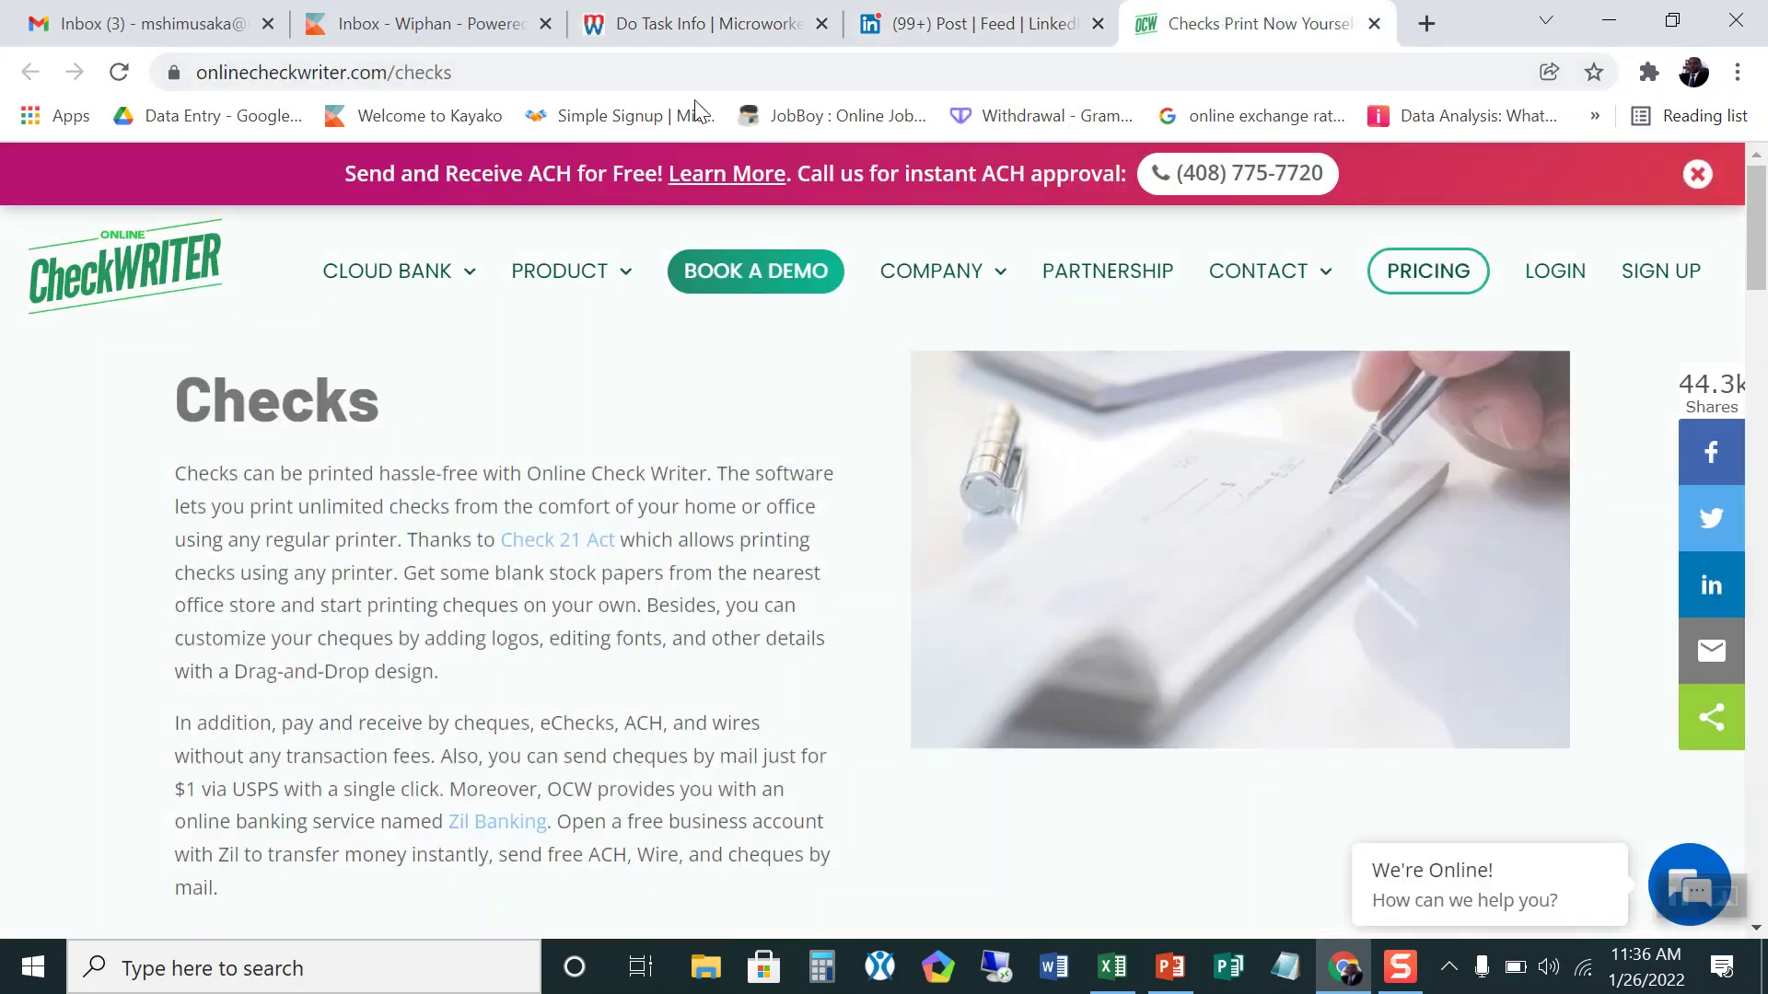
pyautogui.click(713, 24)
pyautogui.scroll(-2, 482, 719)
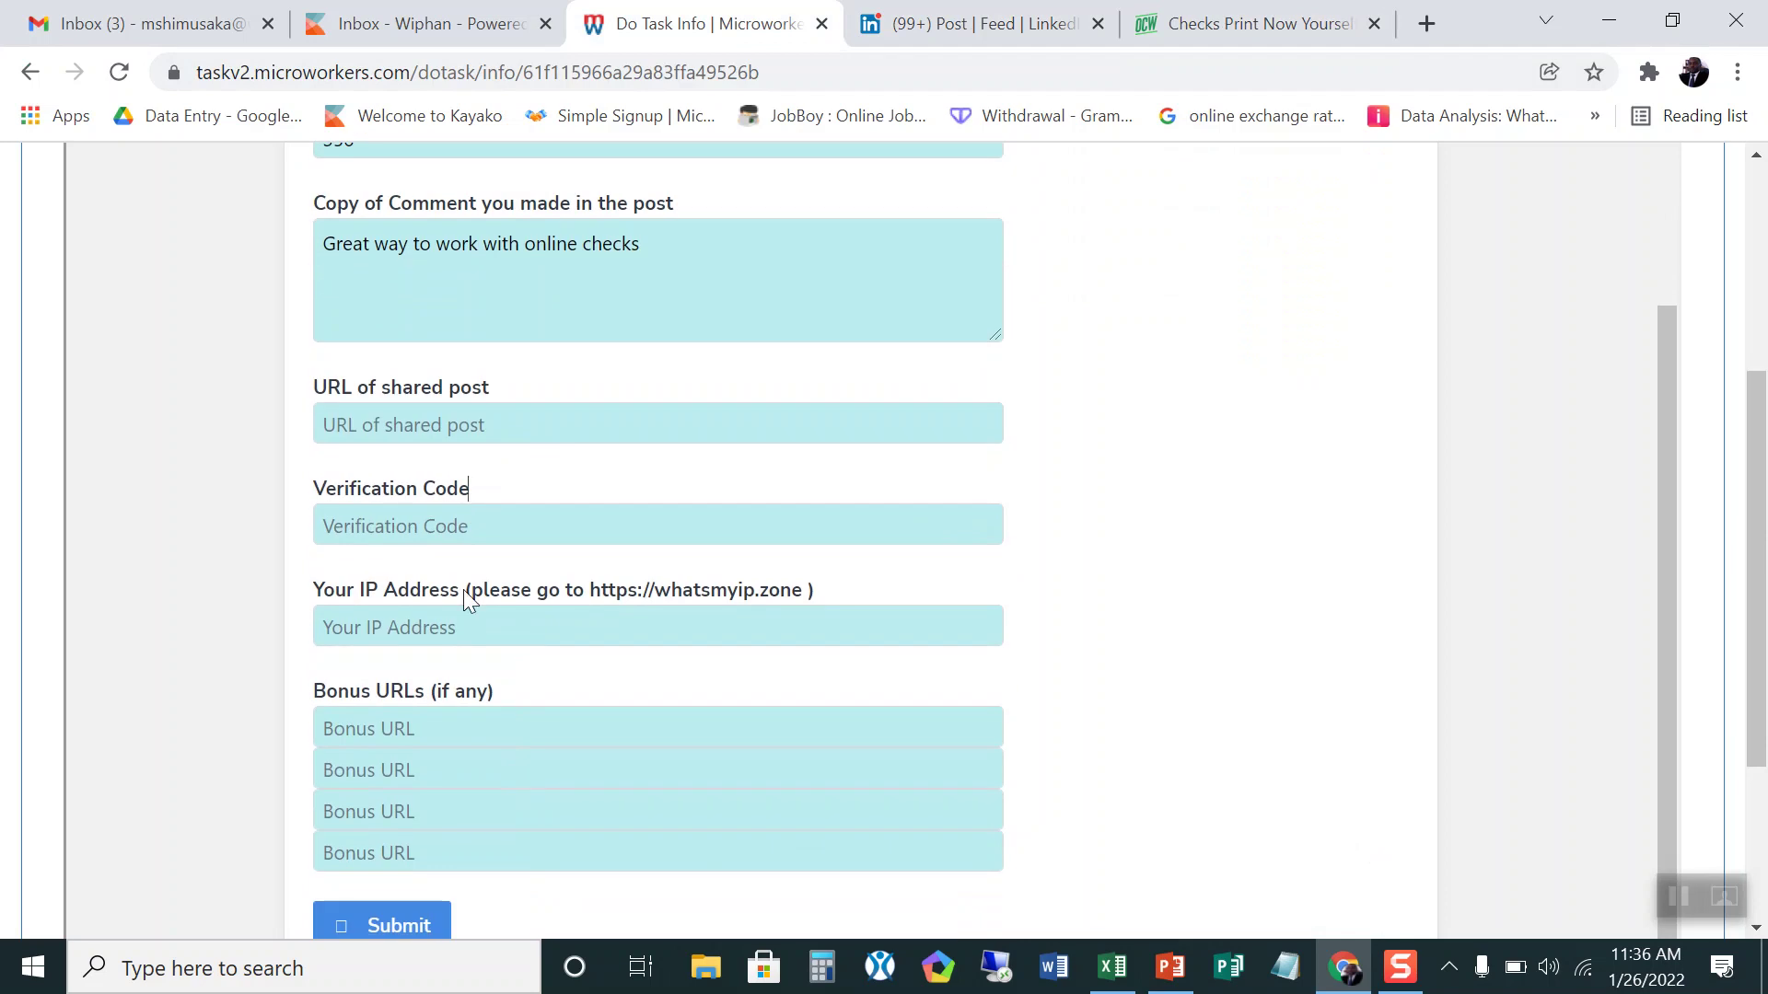
pyautogui.click(478, 515)
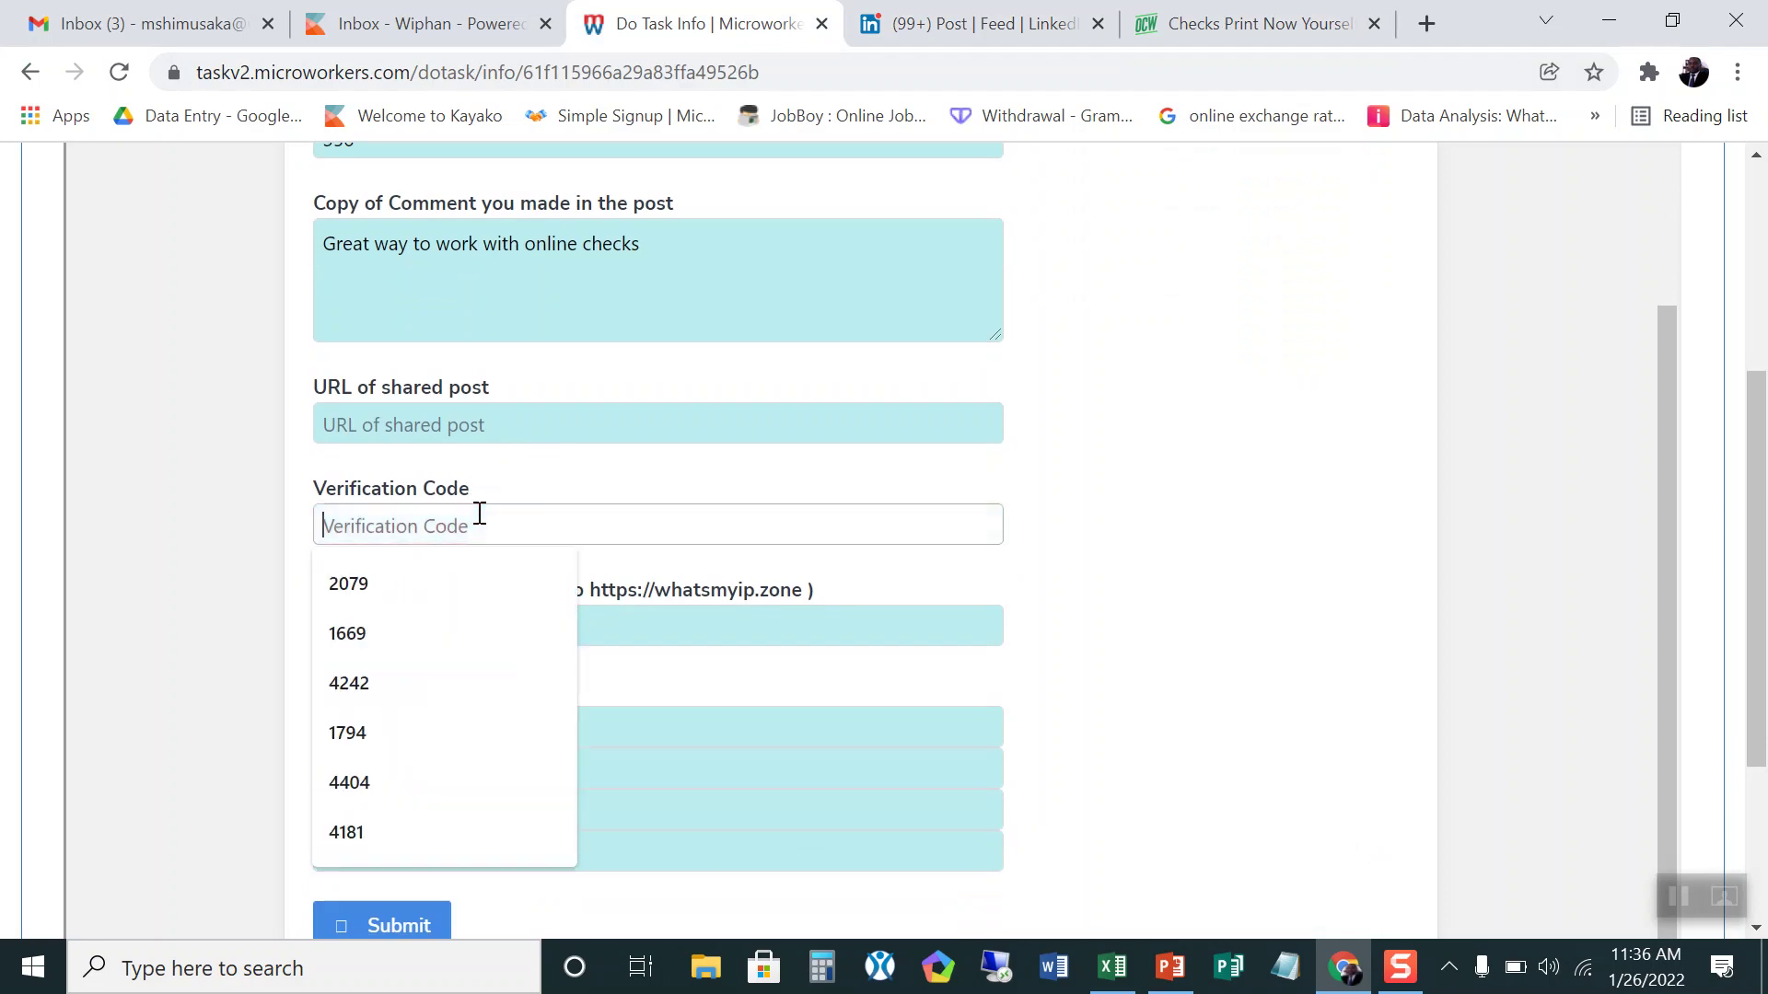
# Step: Scroll to the Online Check Writer checks page footer to start the four-minute code timer
pyautogui.click(1197, 26)
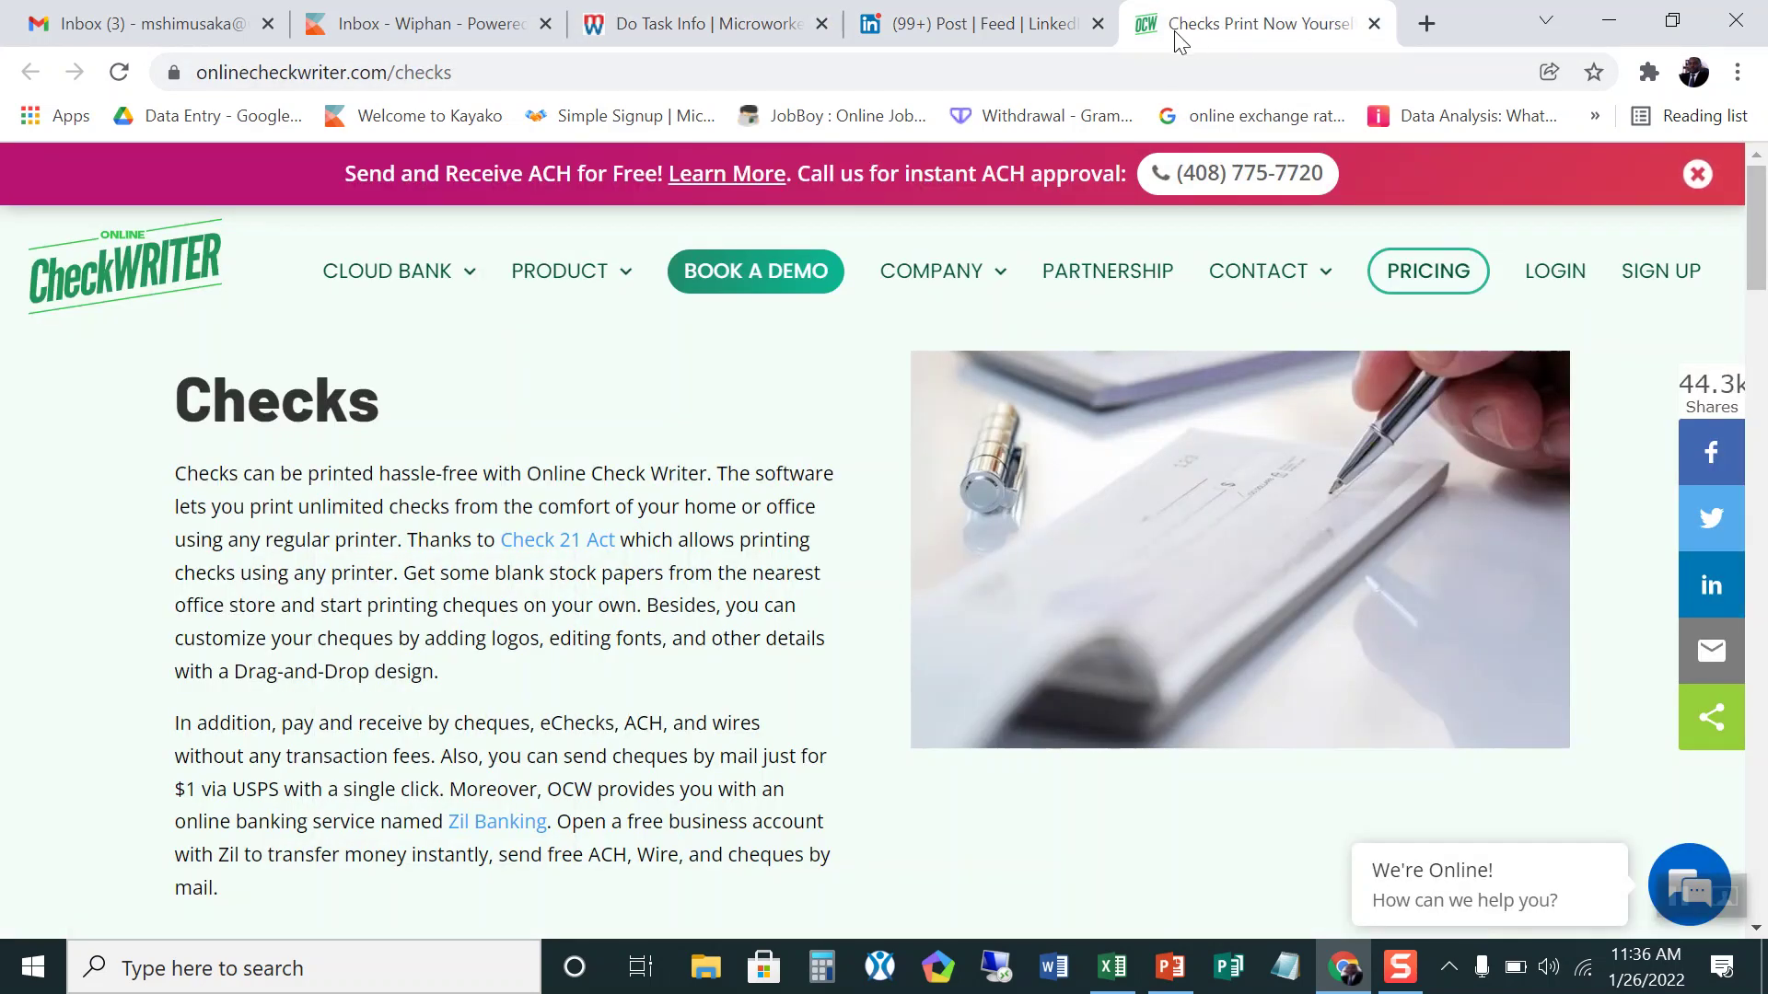
pyautogui.click(1013, 33)
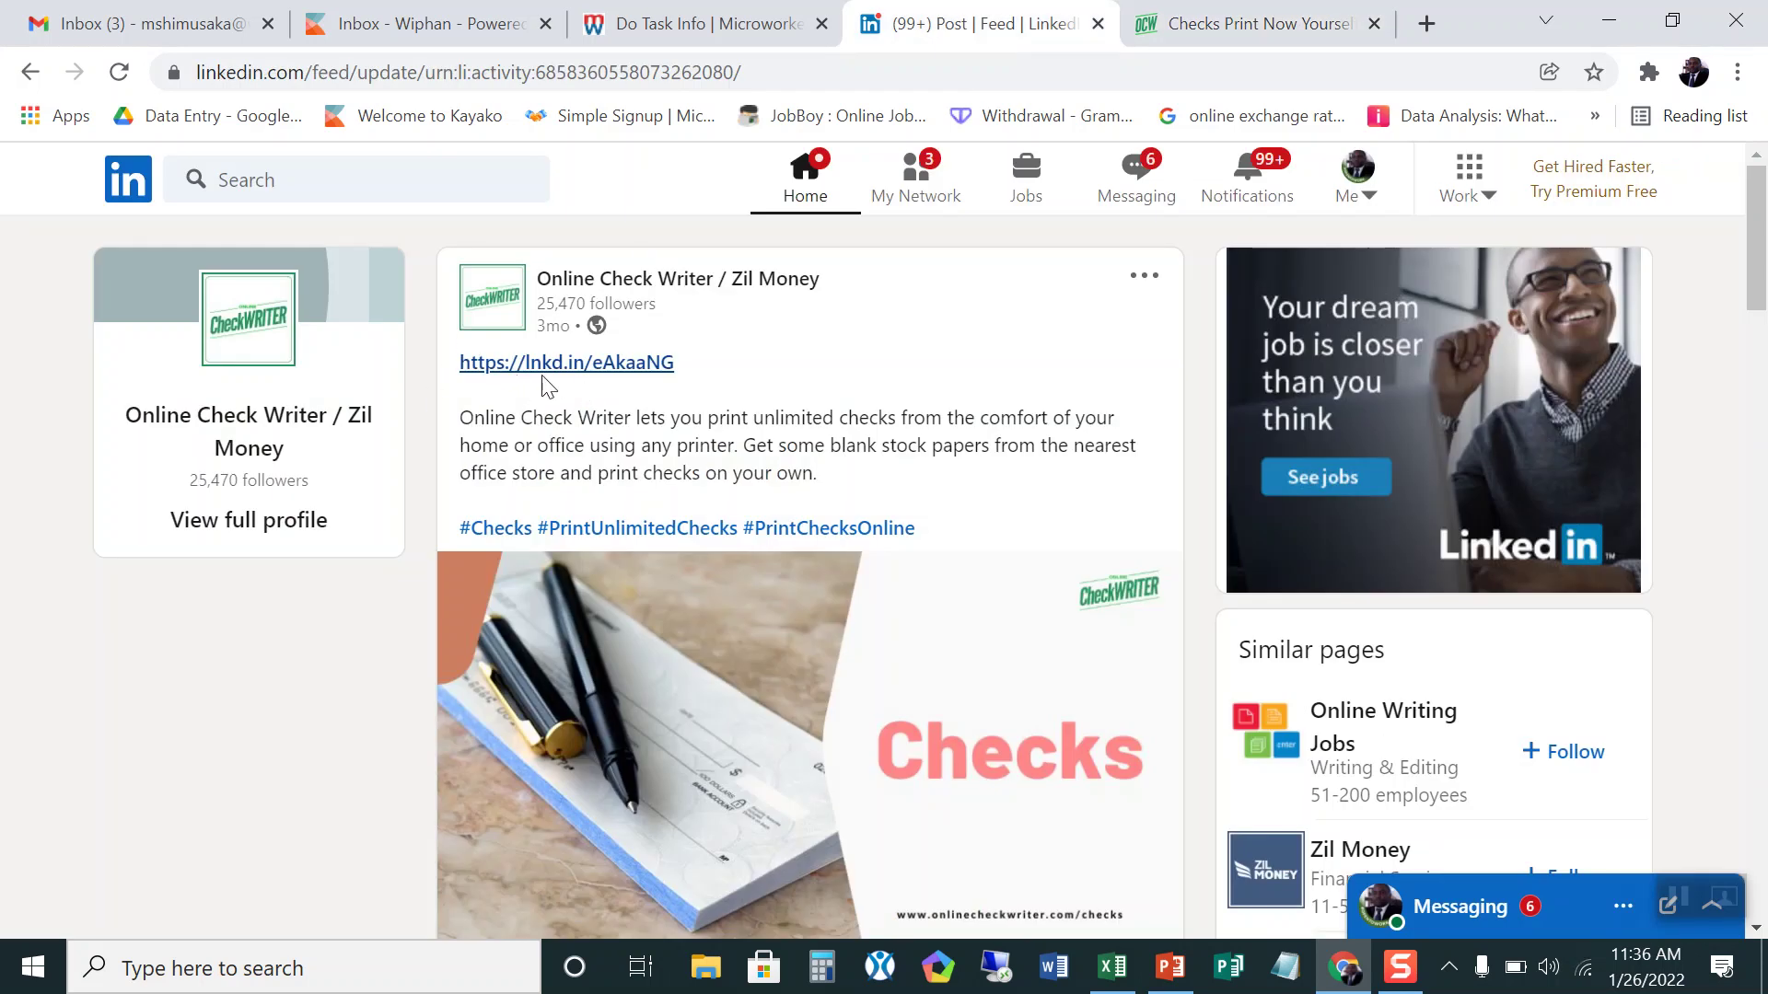
pyautogui.click(1325, 25)
pyautogui.scroll(-5, 1482, 820)
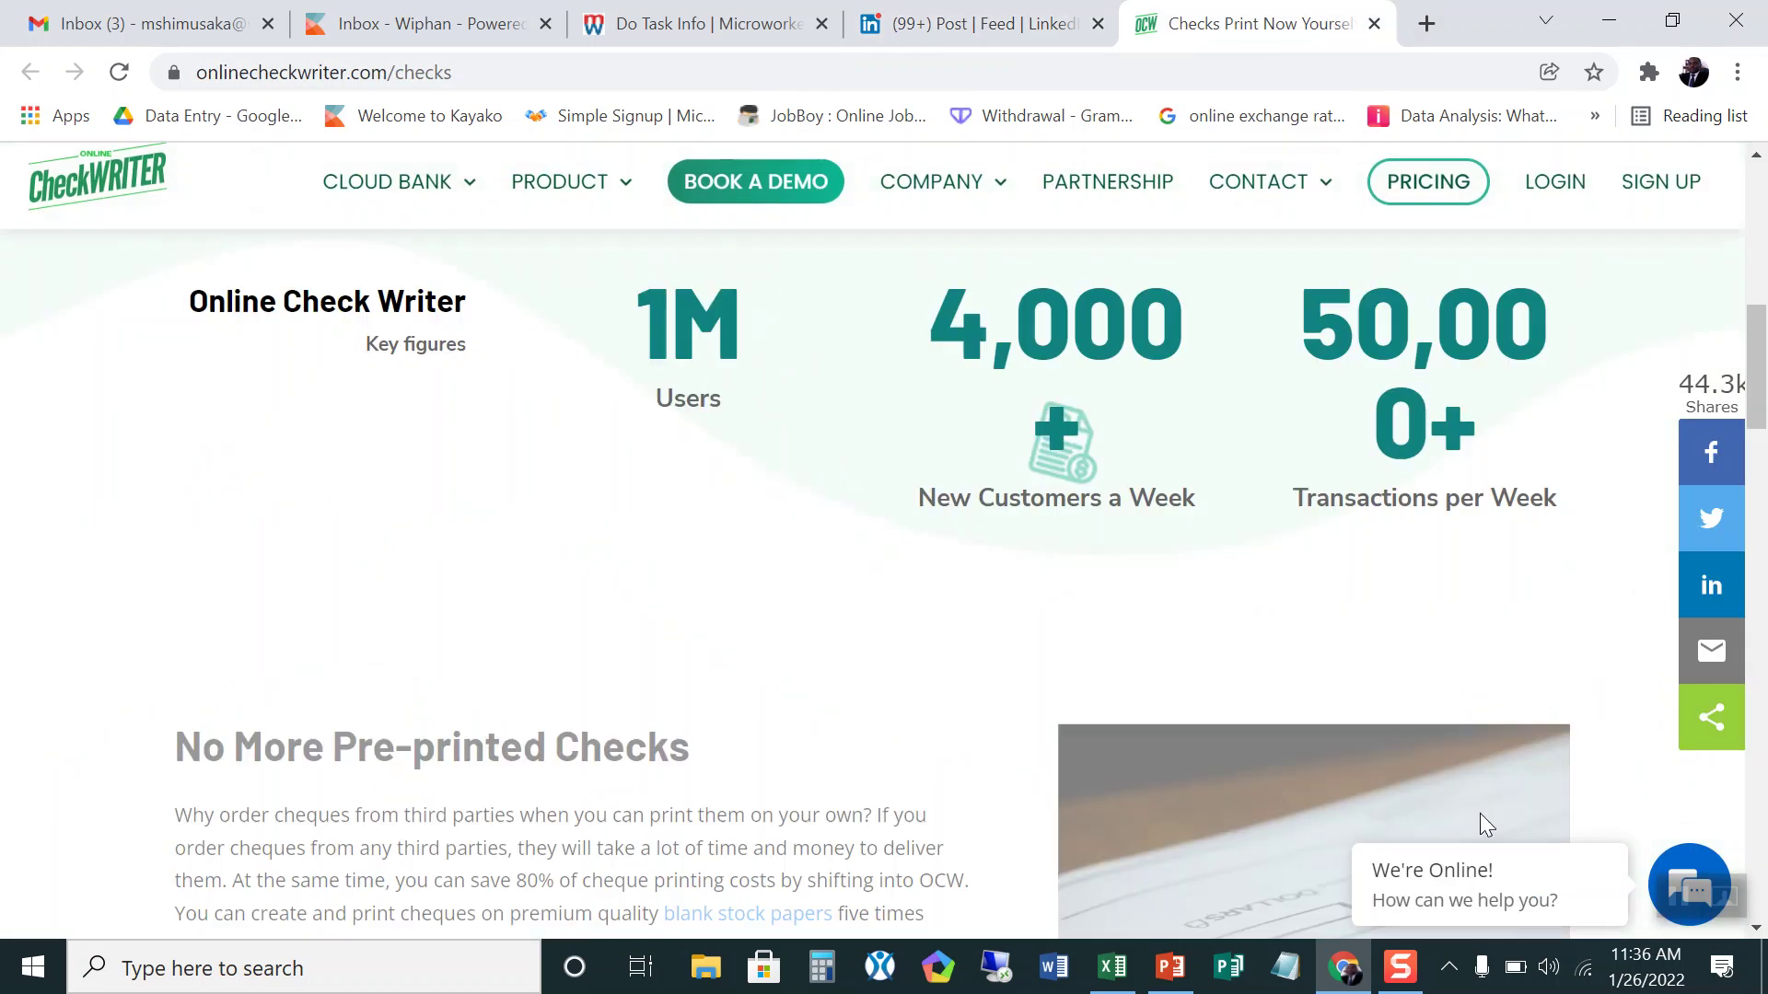
pyautogui.scroll(-15, 1482, 810)
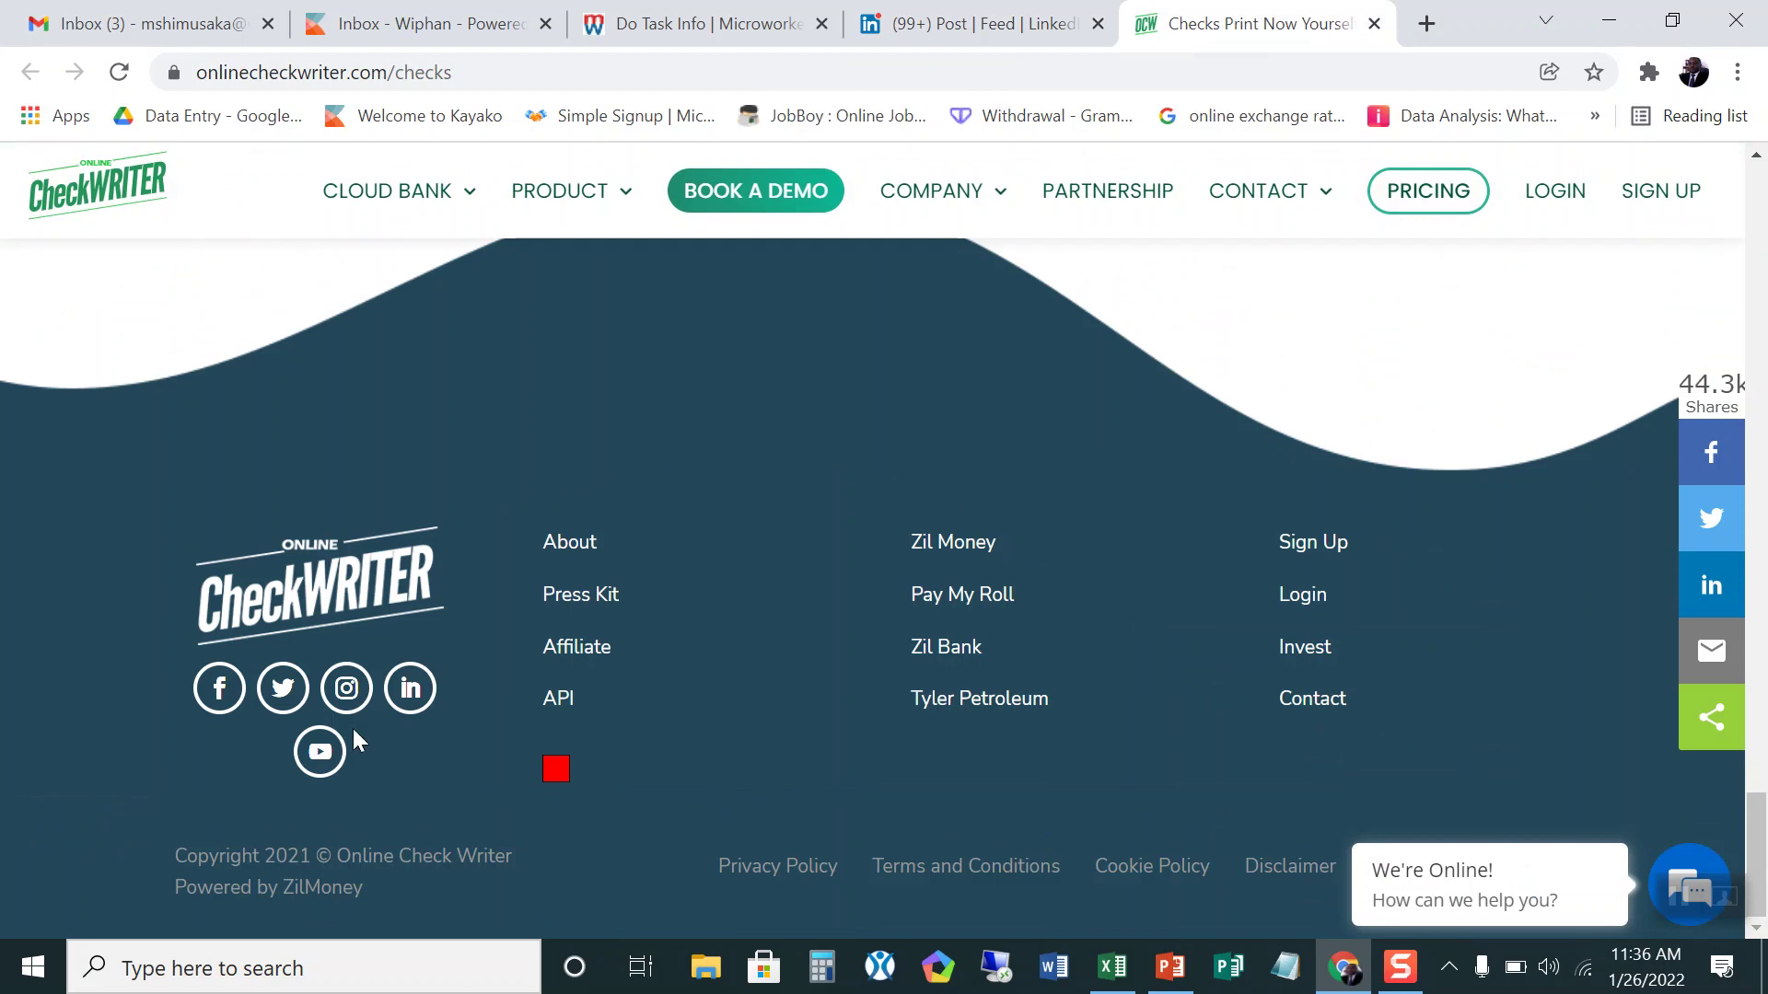
pyautogui.scroll(1, 563, 779)
pyautogui.scroll(-1, 564, 779)
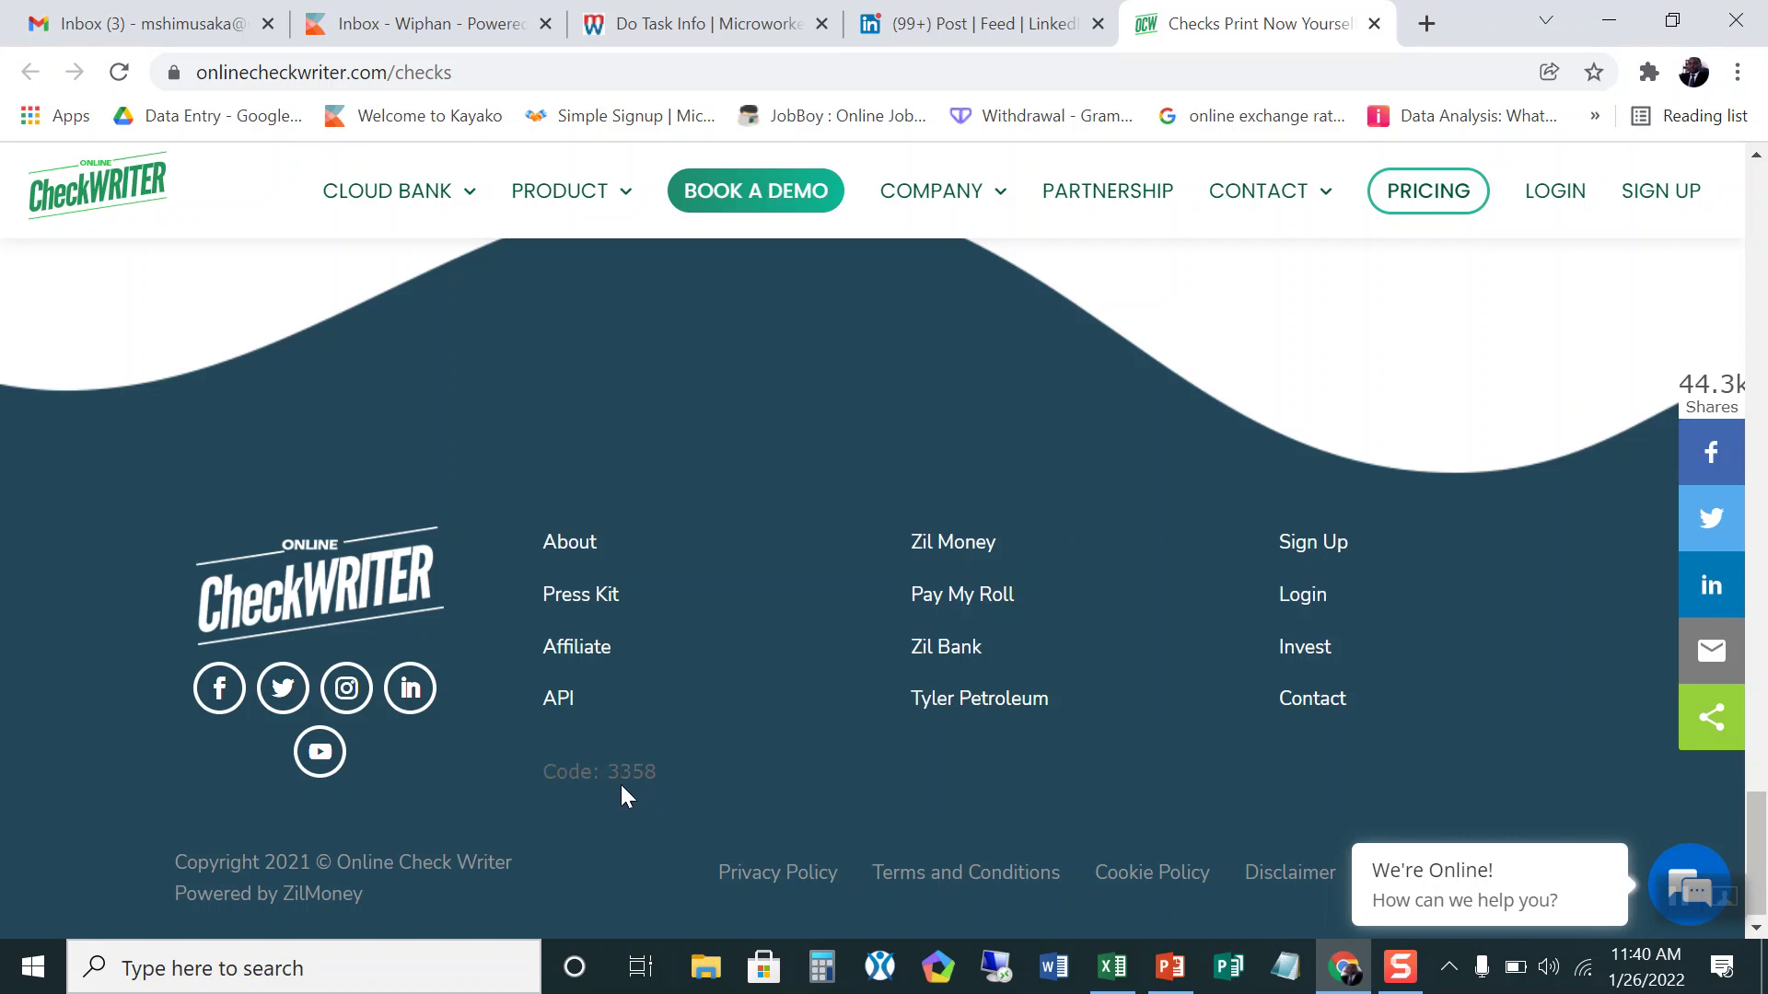
pyautogui.click(718, 21)
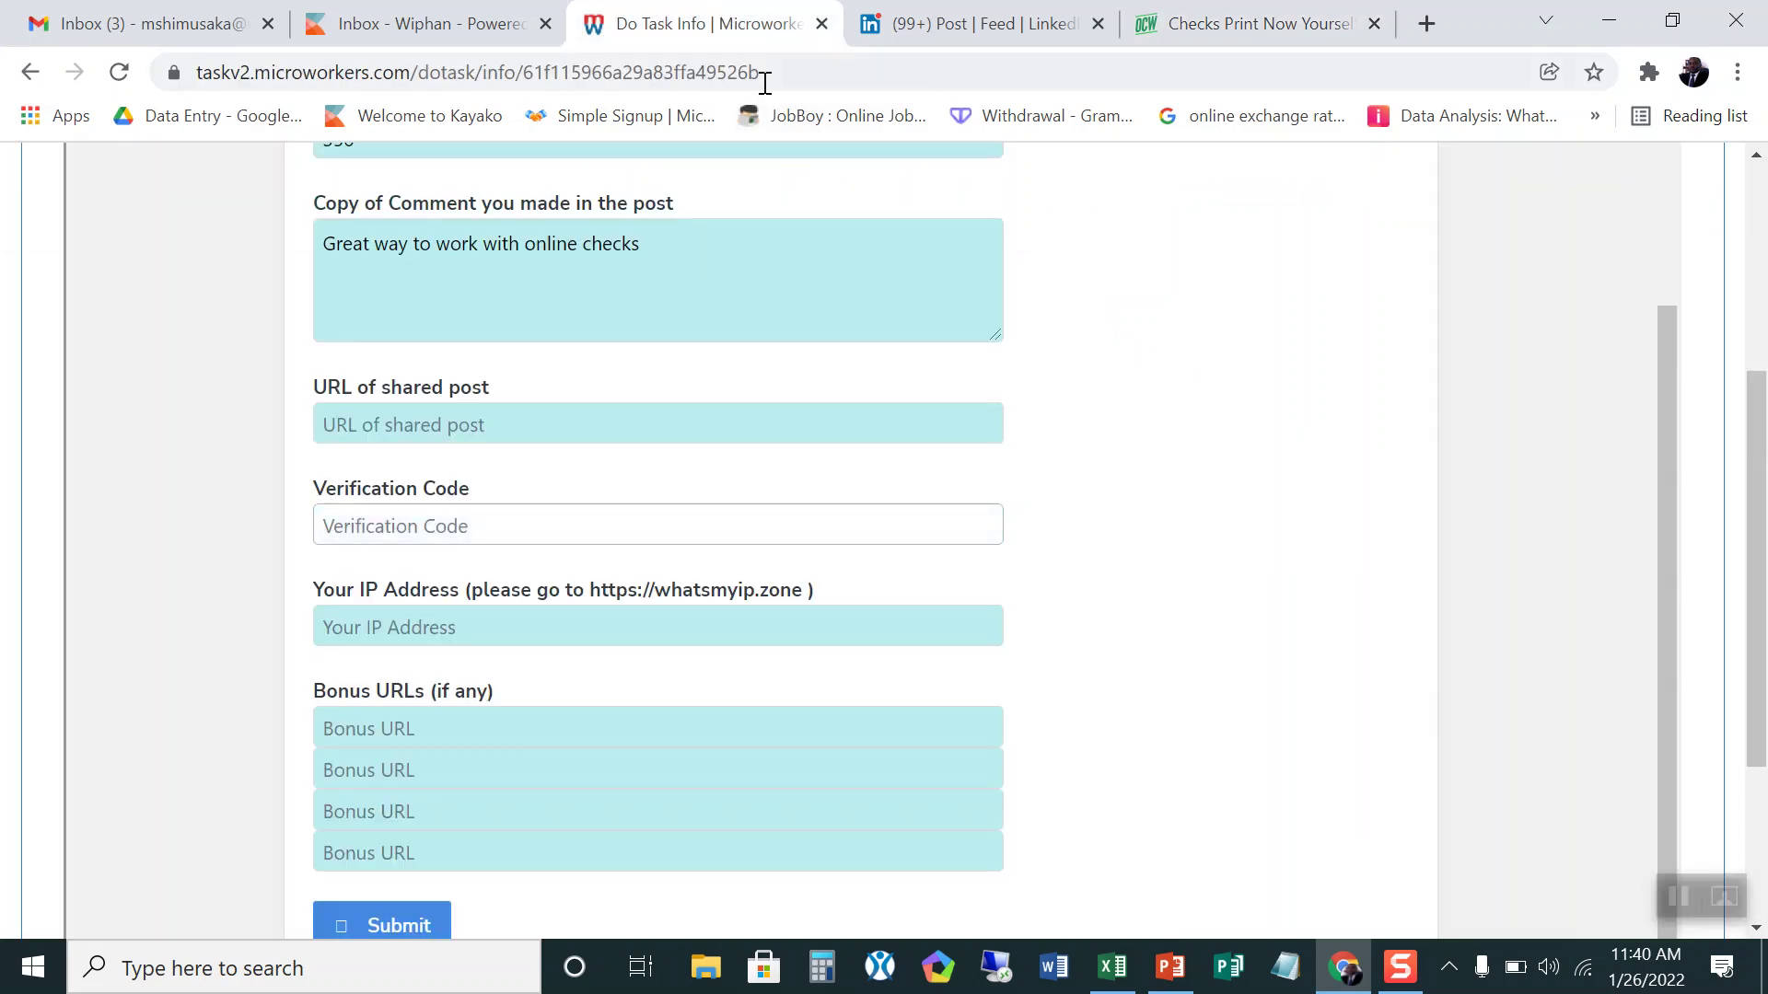
pyautogui.scroll(2, 322, 818)
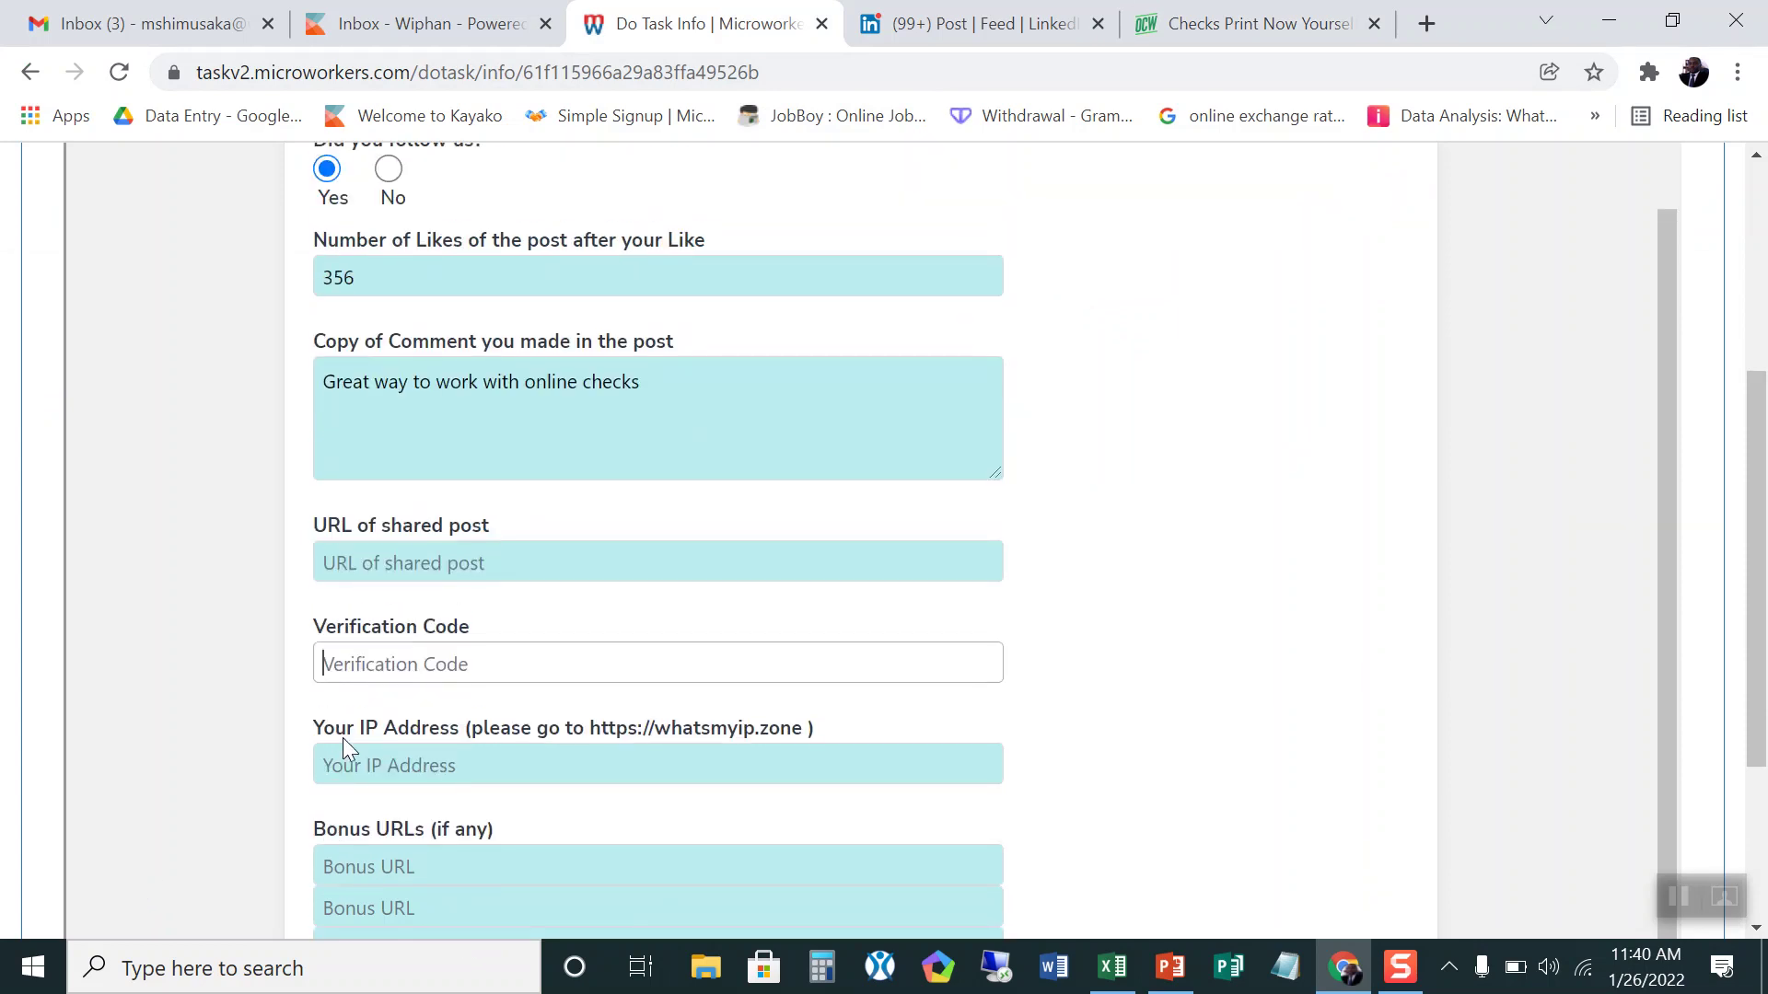
pyautogui.click(348, 664)
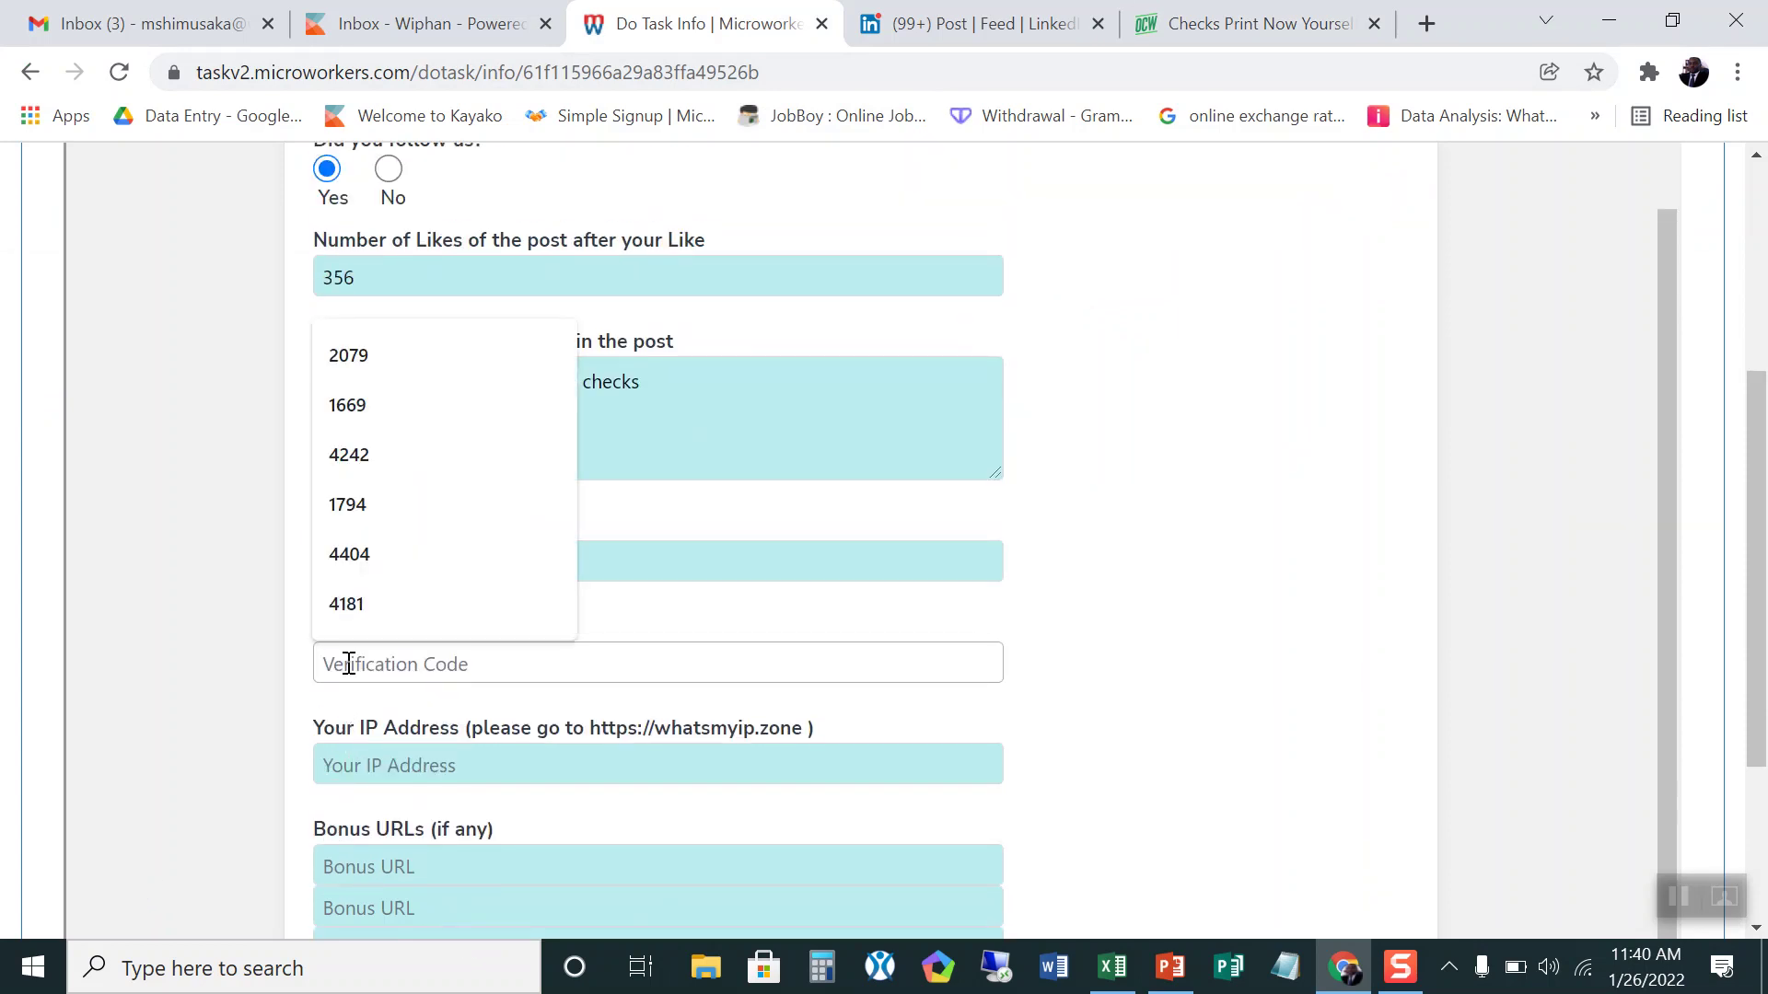
pyautogui.write('3358')
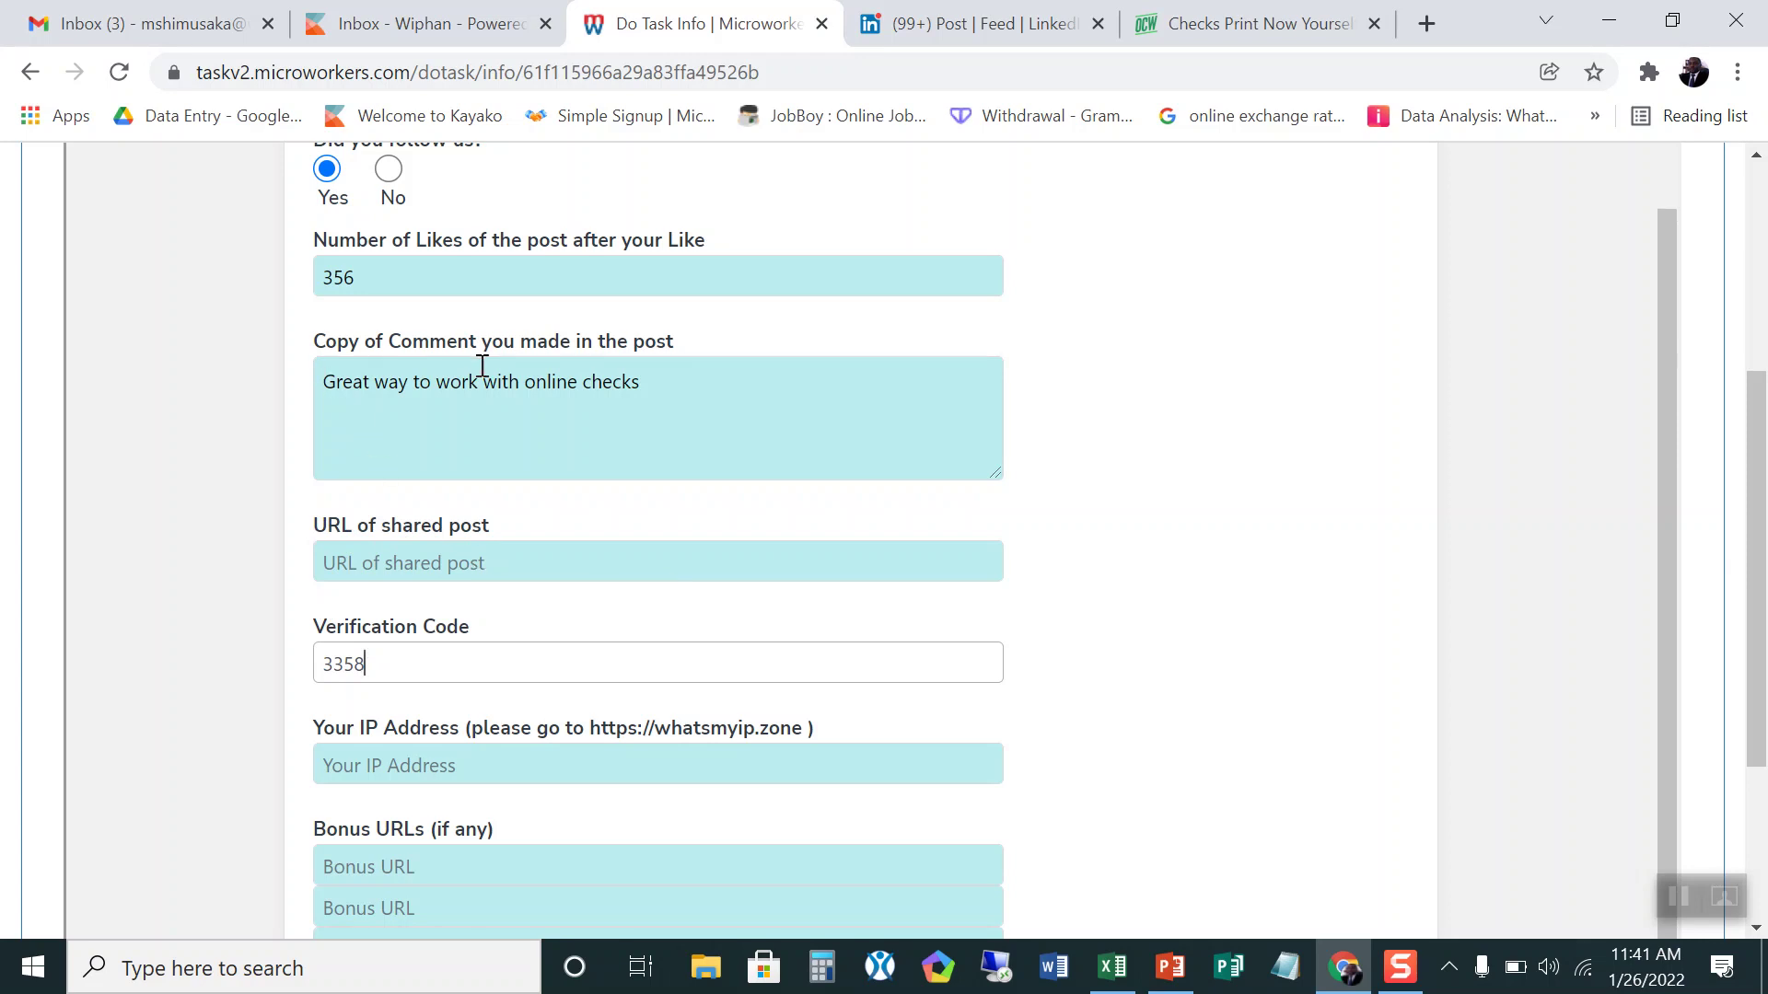
# Step: Copy the comment text 'Great way to work with online checks' and return to the checks page
pyautogui.moveTo(324, 383); pyautogui.dragTo(655, 401)
pyautogui.rightClick(561, 378)
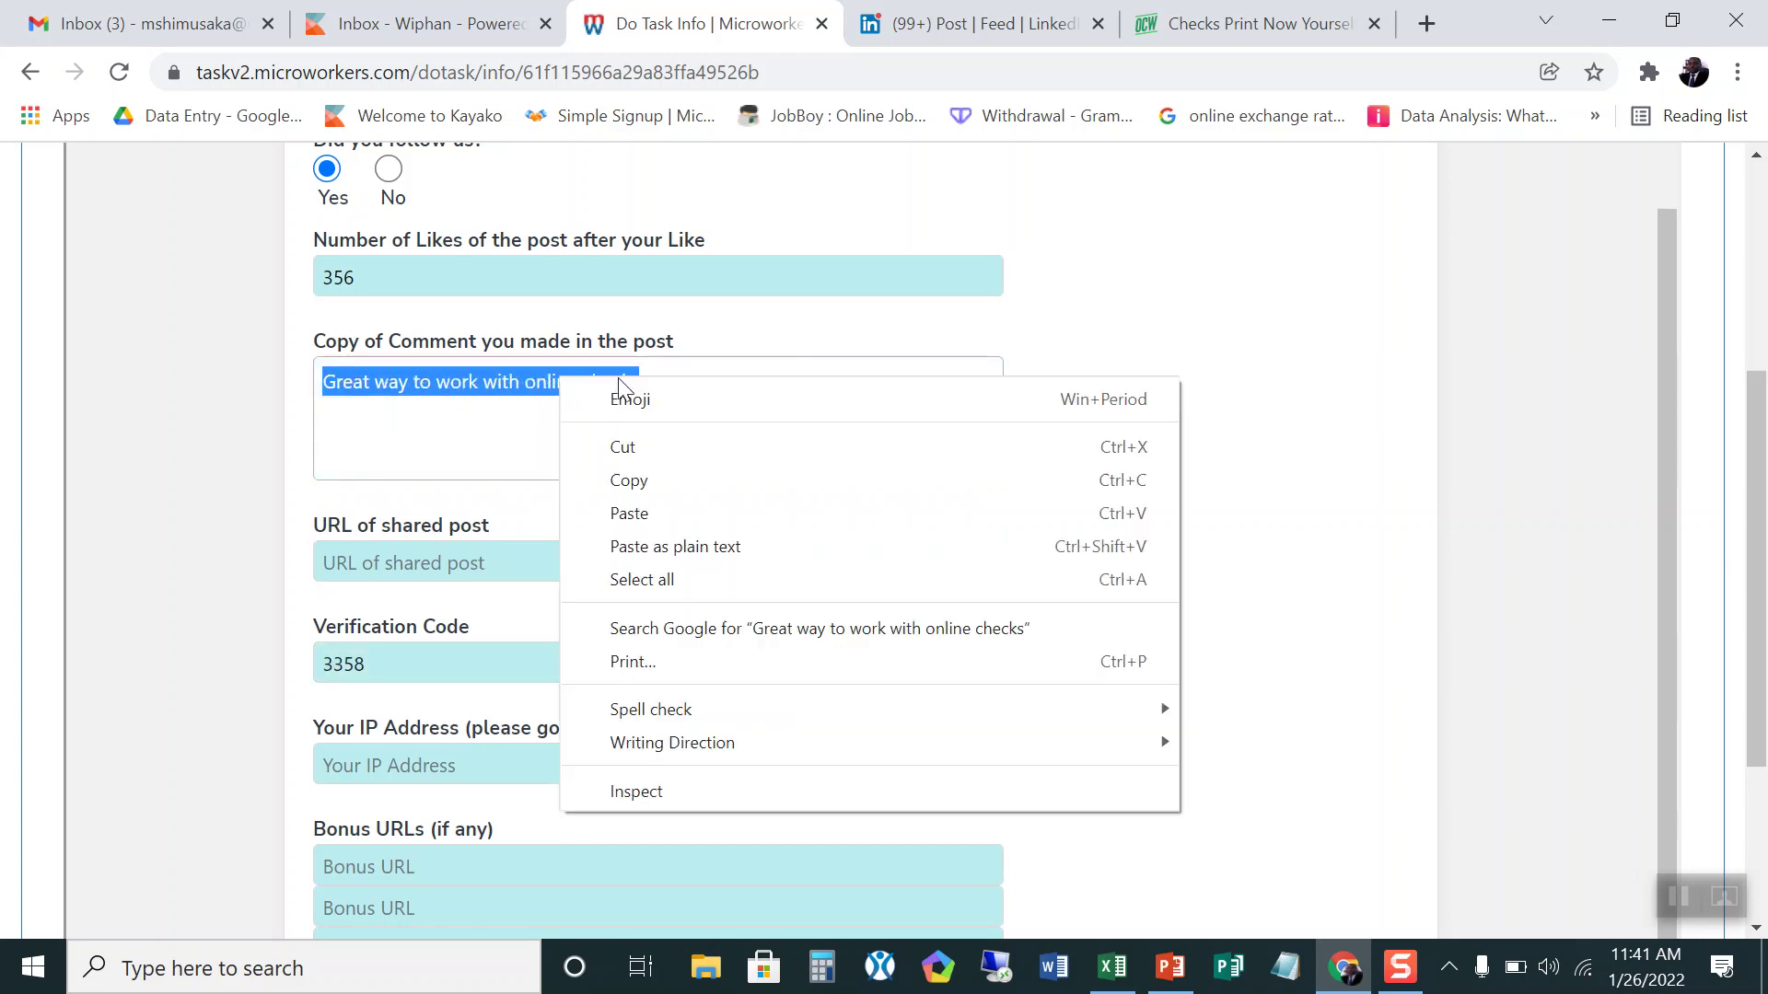
pyautogui.click(644, 475)
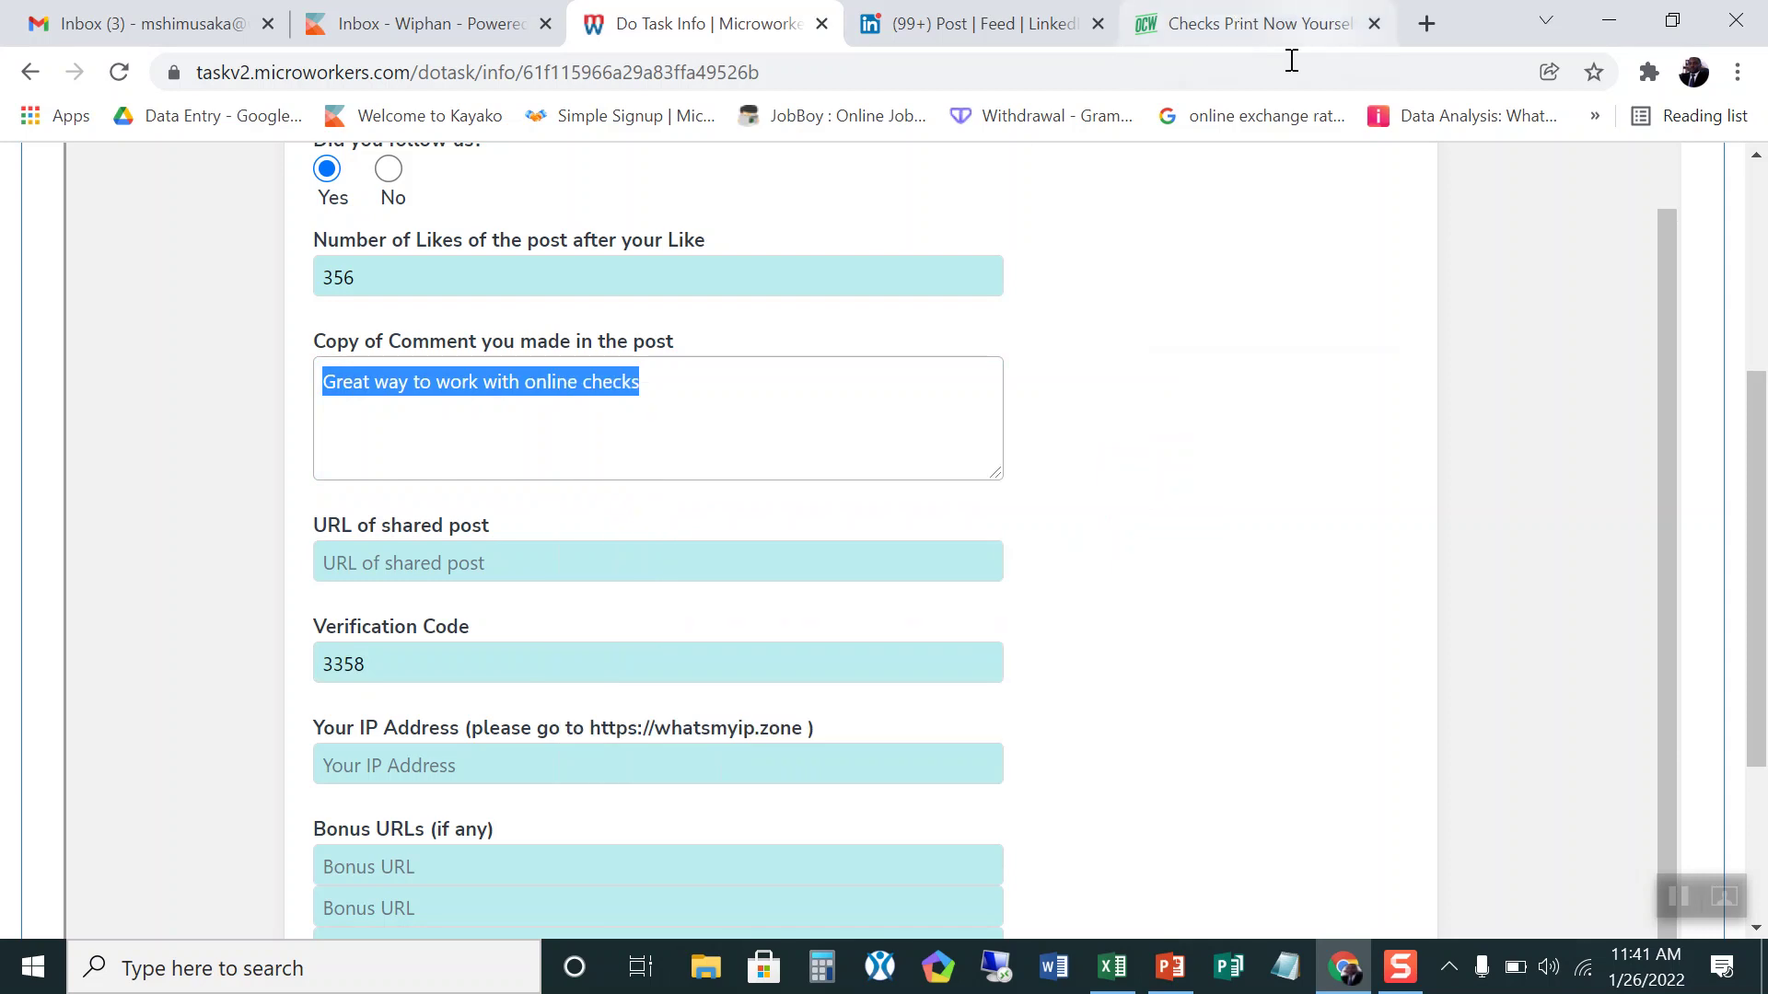
pyautogui.click(1220, 26)
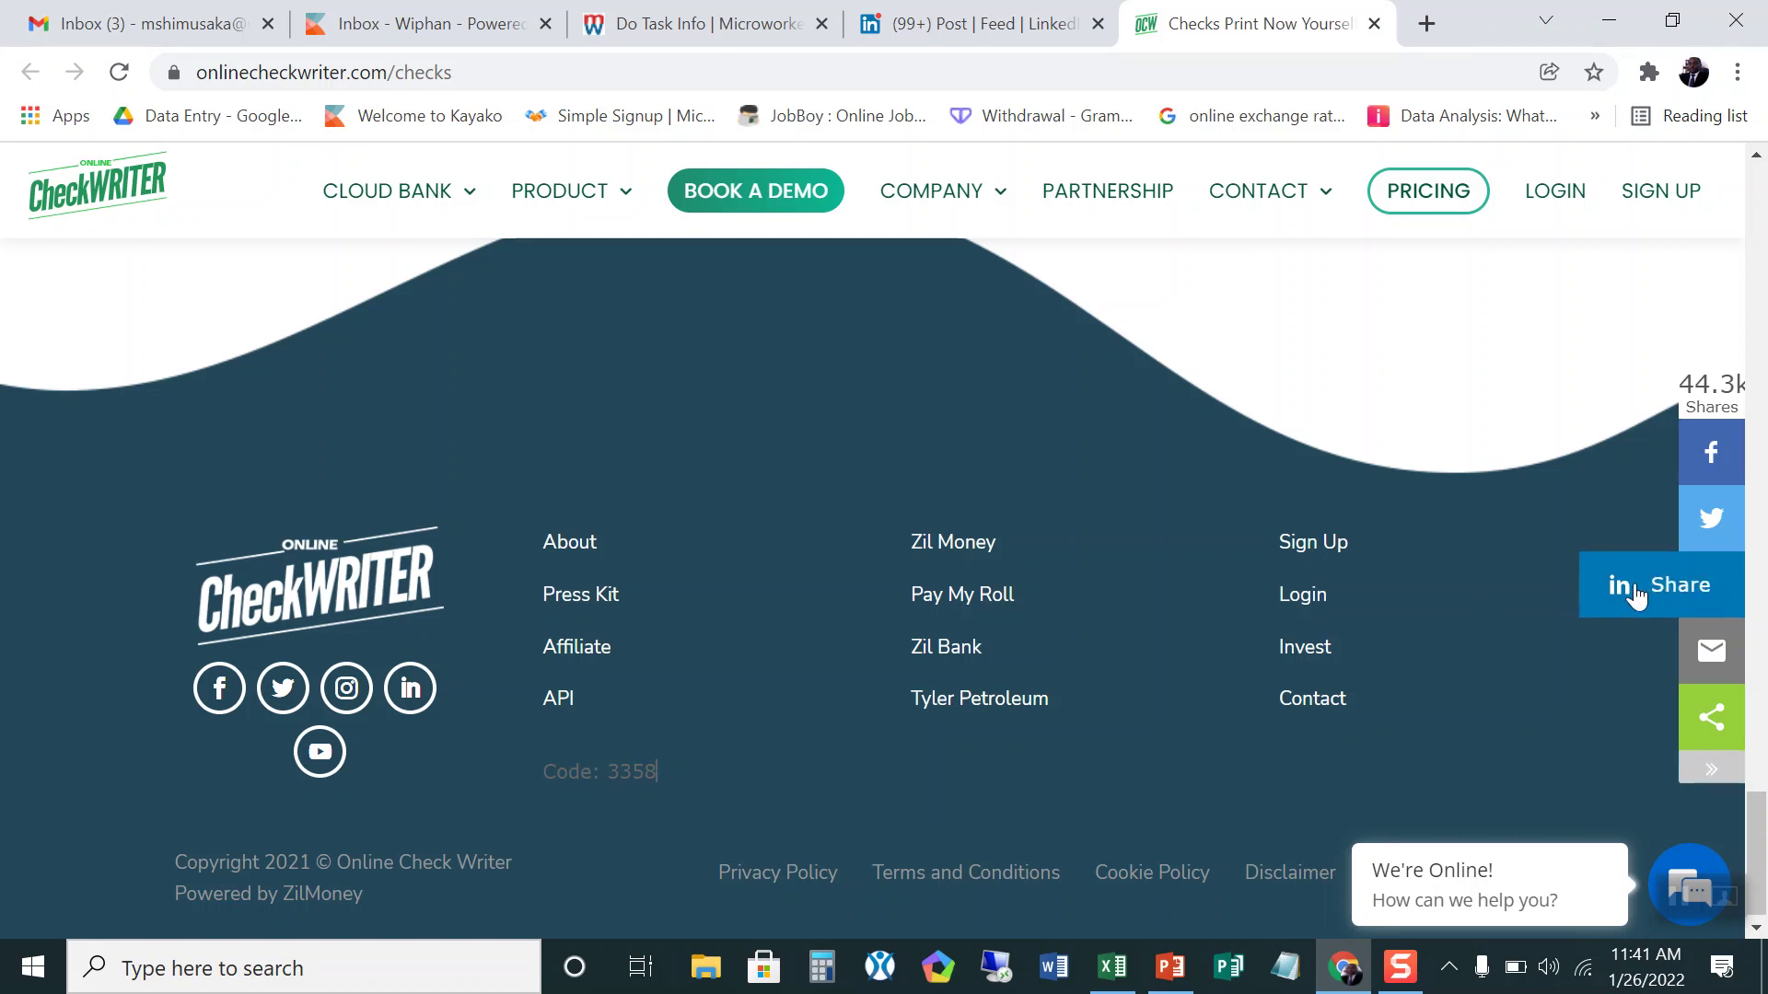
# Step: Post the checks page to LinkedIn with the pasted caption 'Great way to work with online checks'
pyautogui.click(1683, 596)
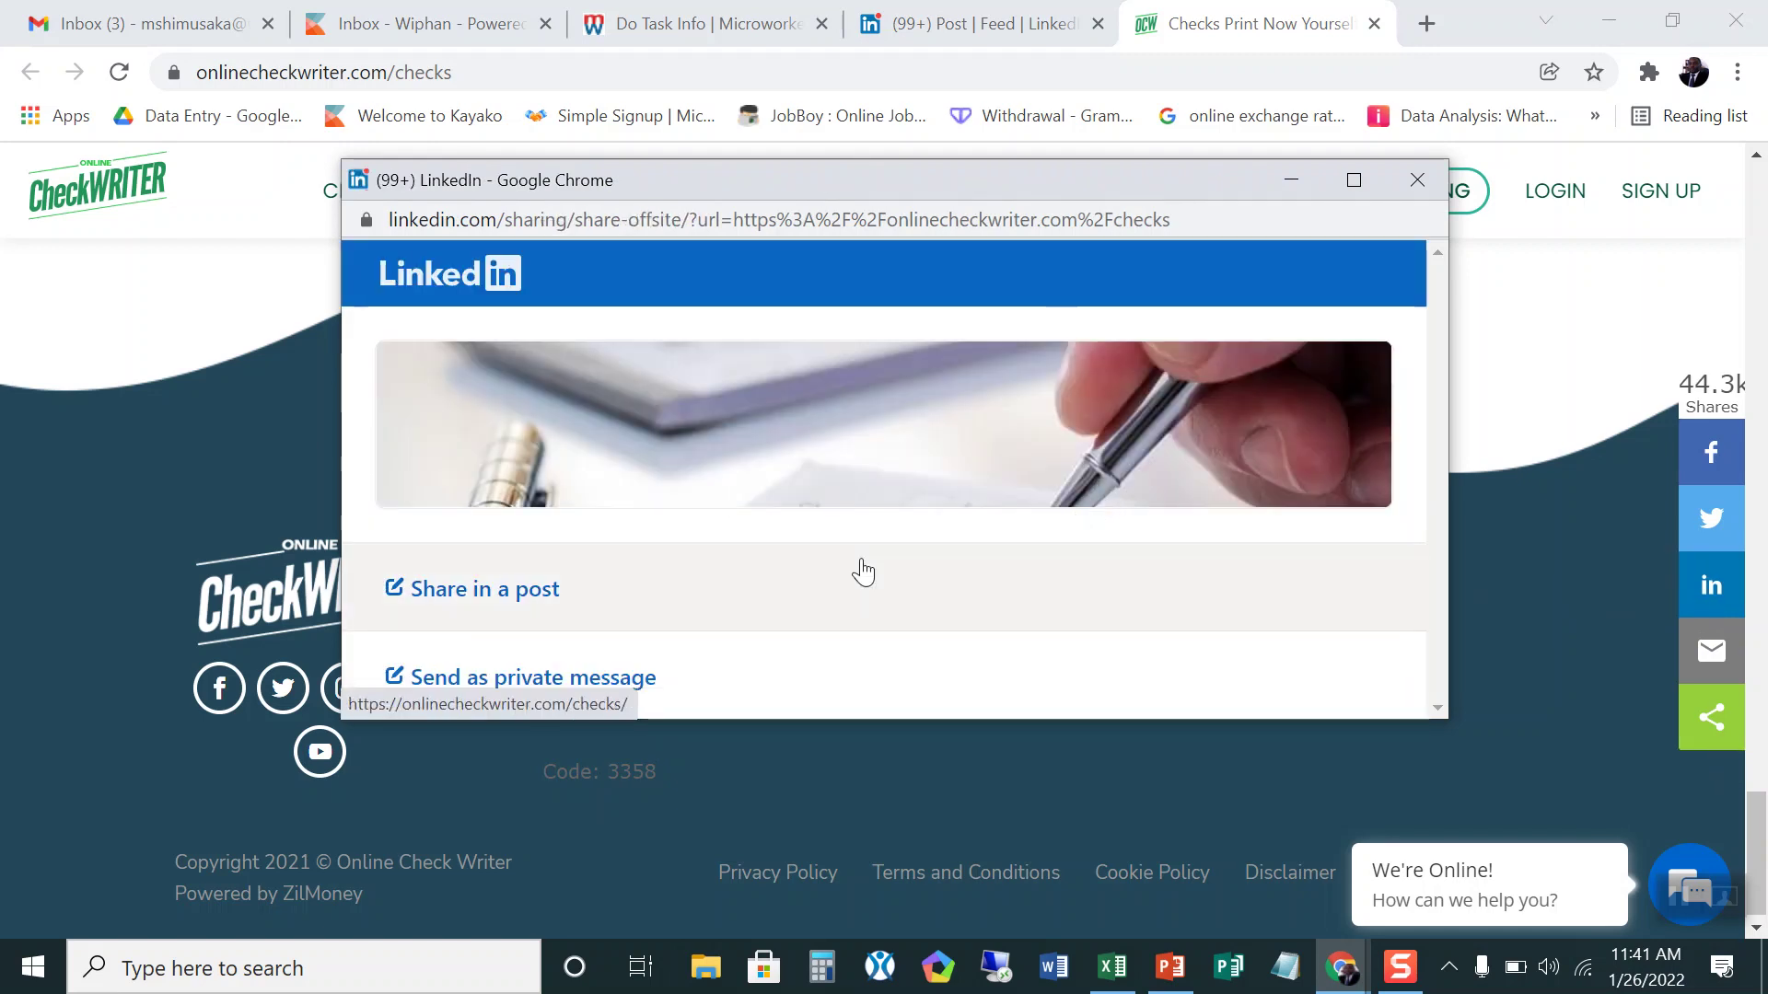
pyautogui.click(448, 593)
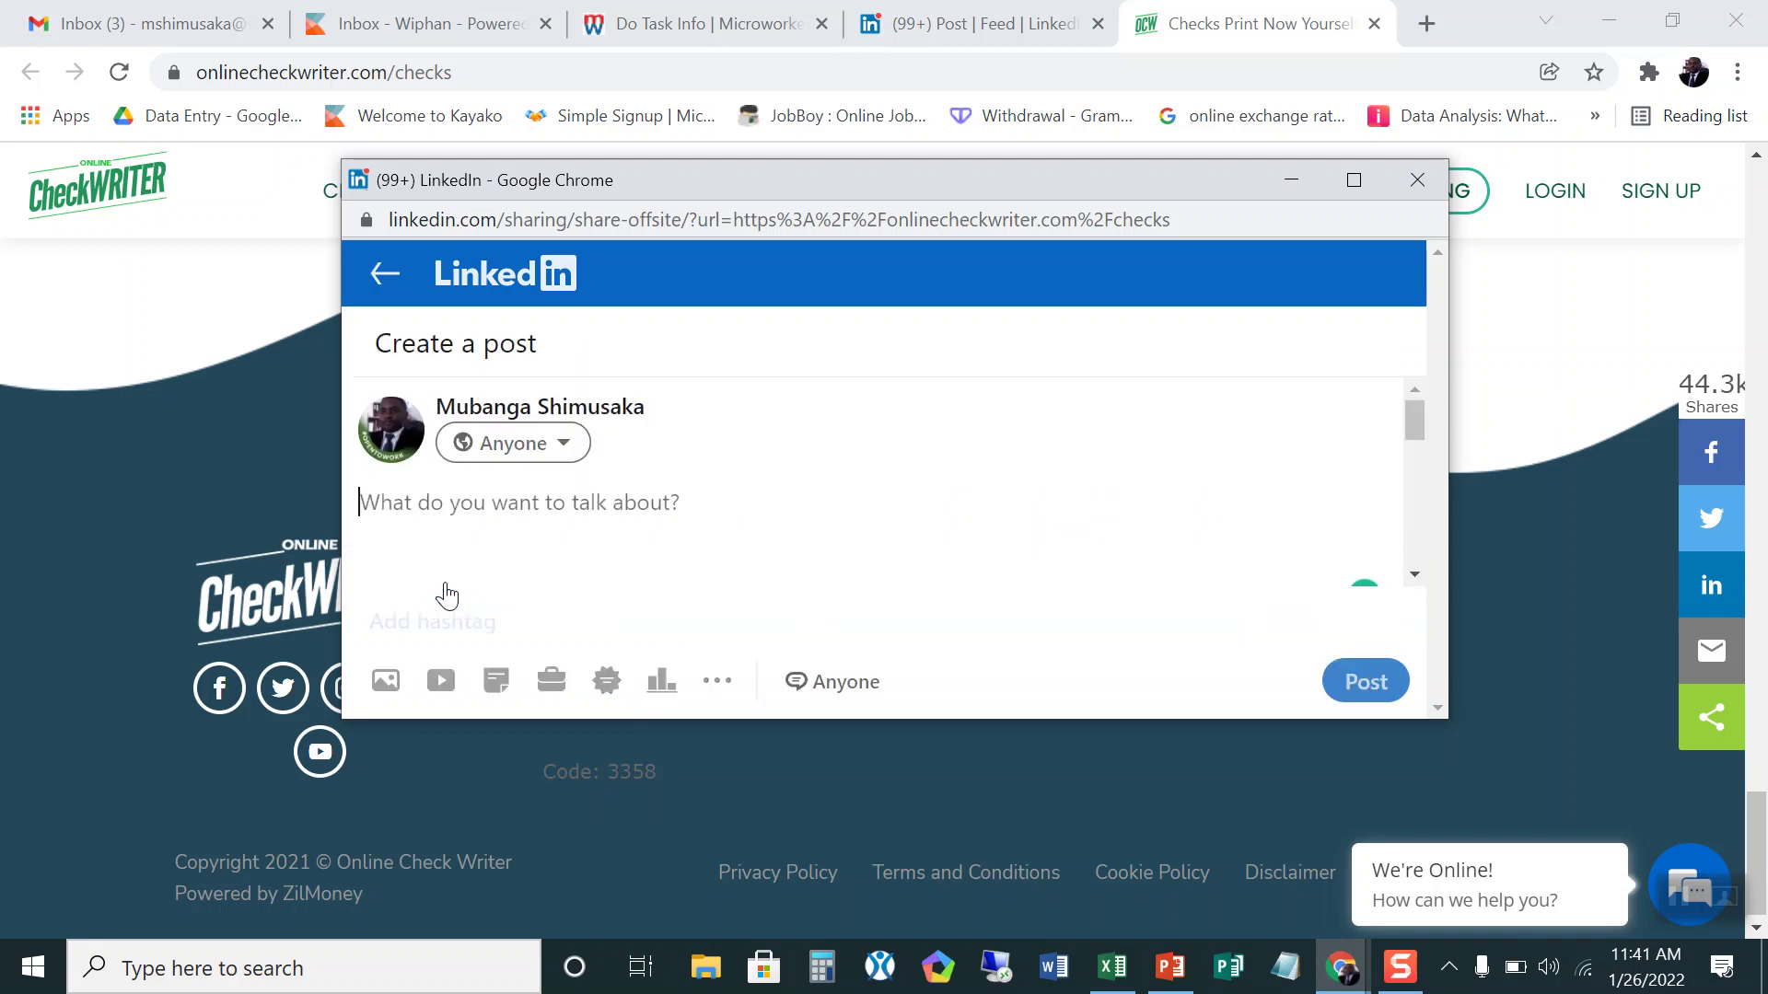
pyautogui.rightClick(368, 505)
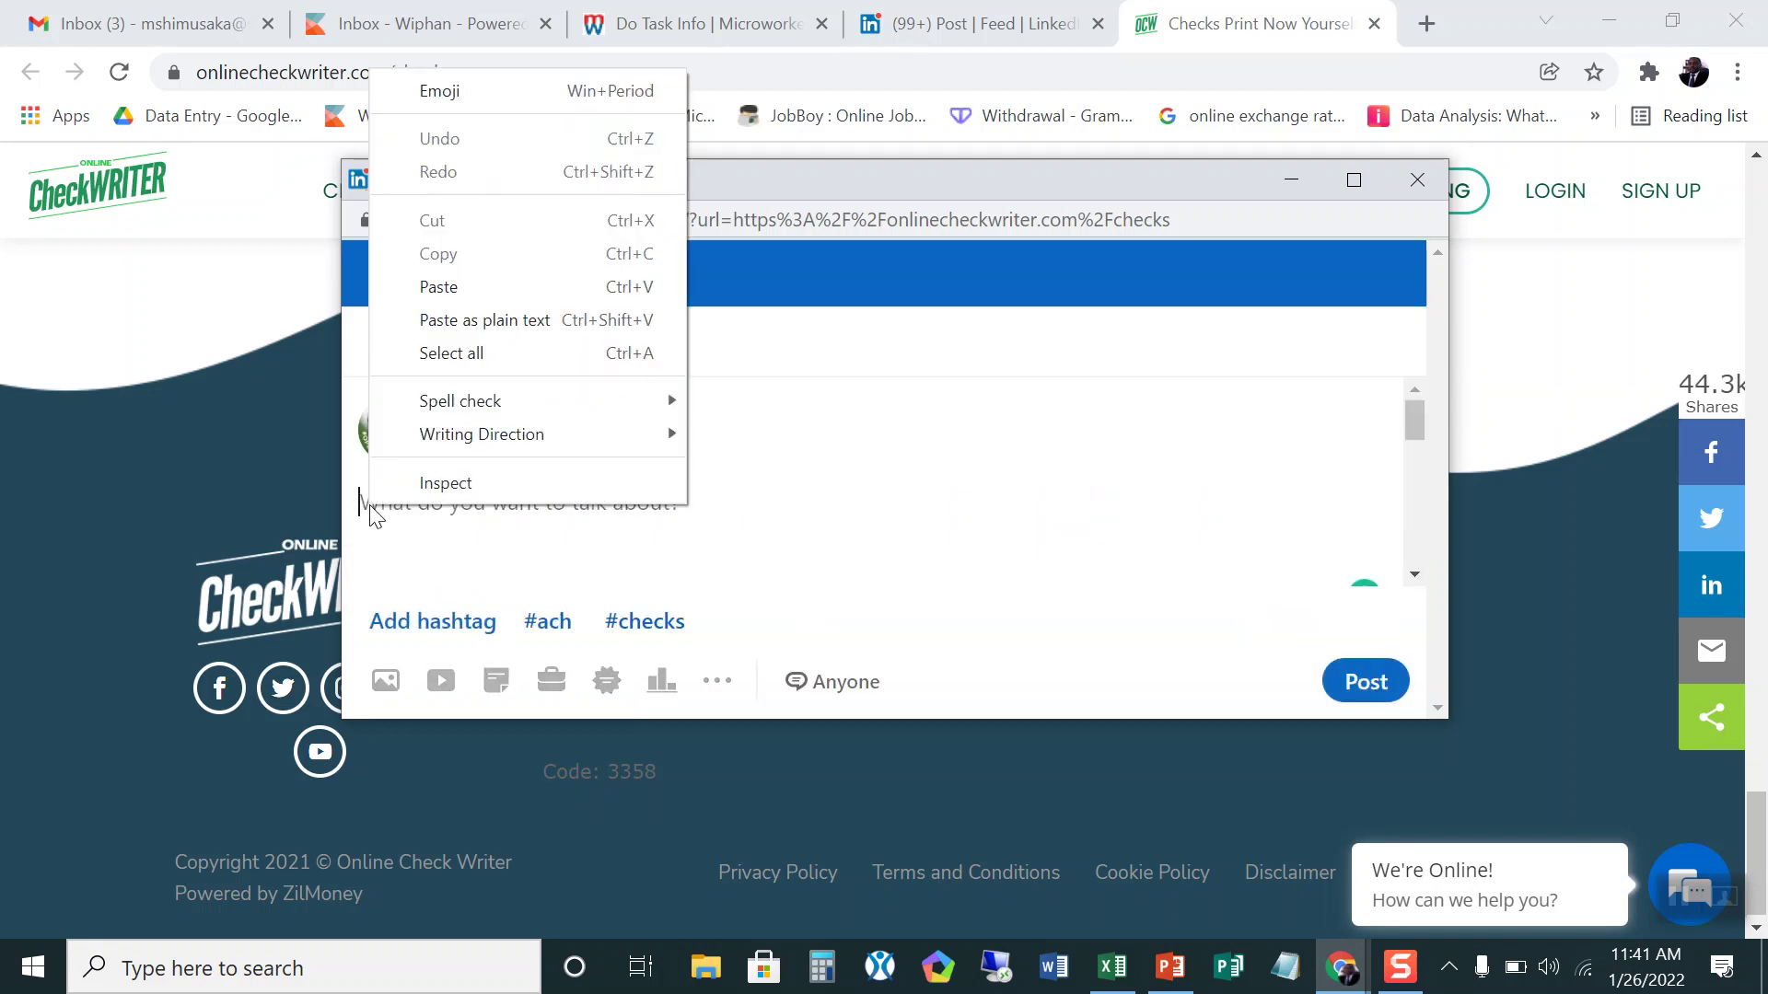
pyautogui.click(462, 287)
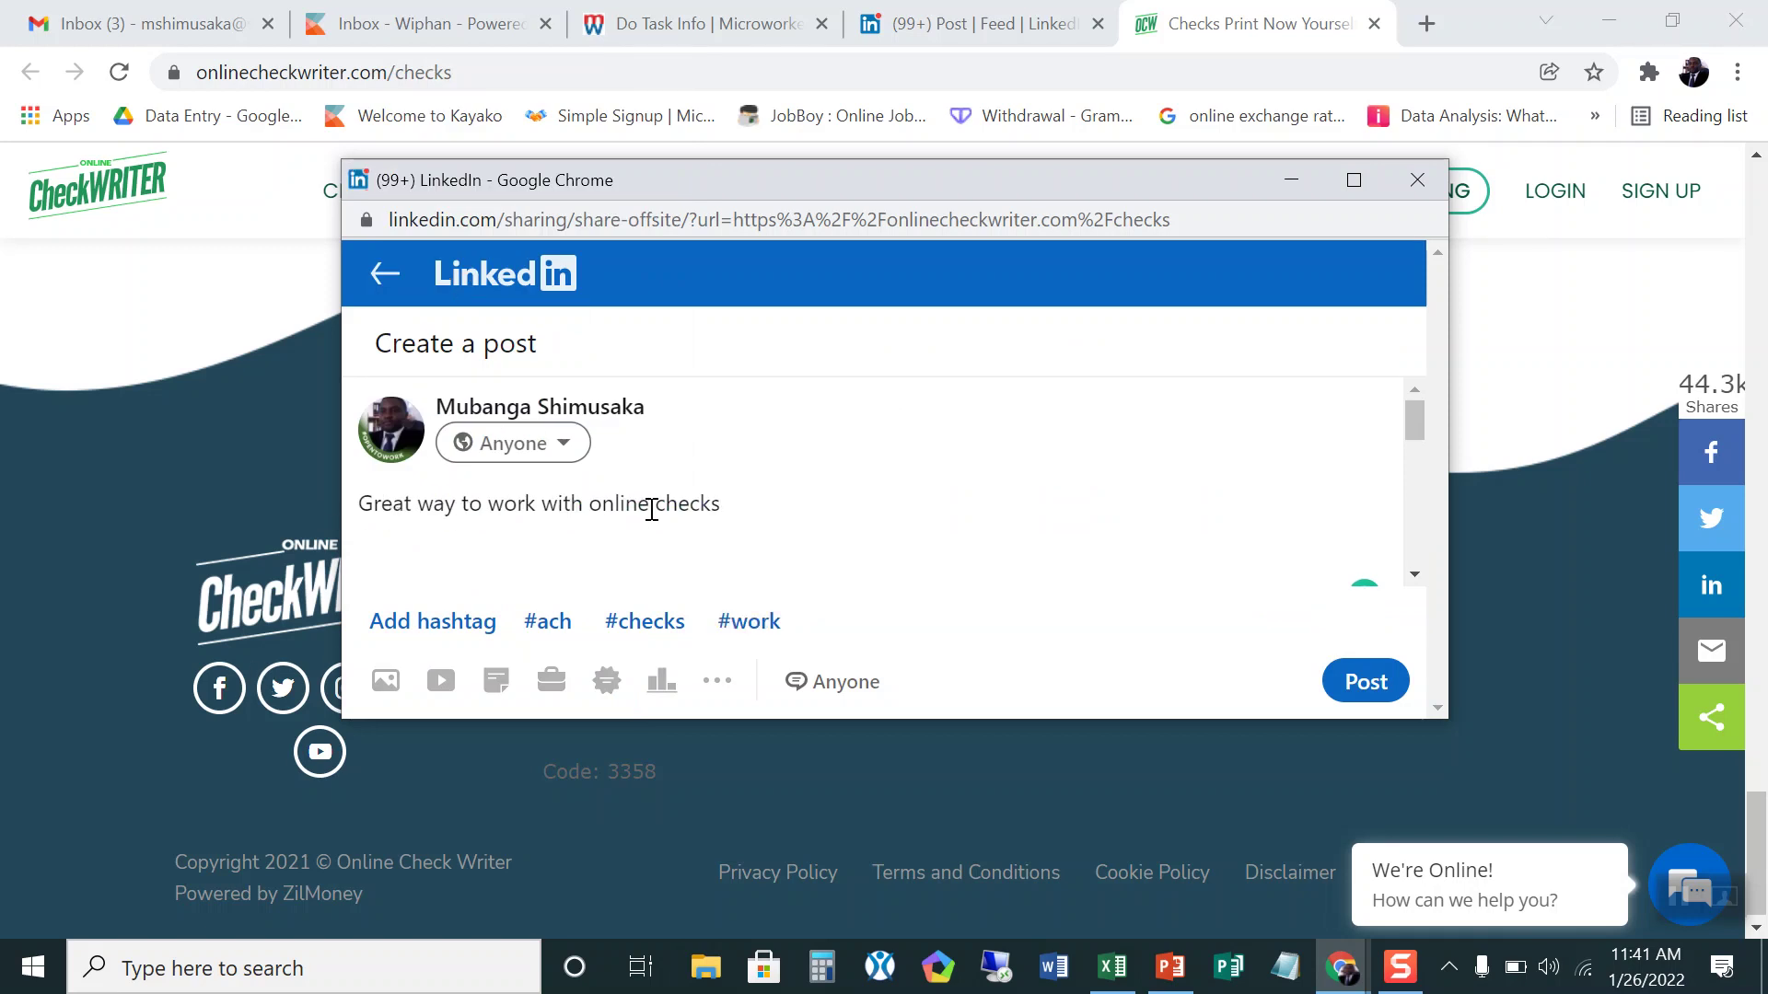
pyautogui.click(1363, 680)
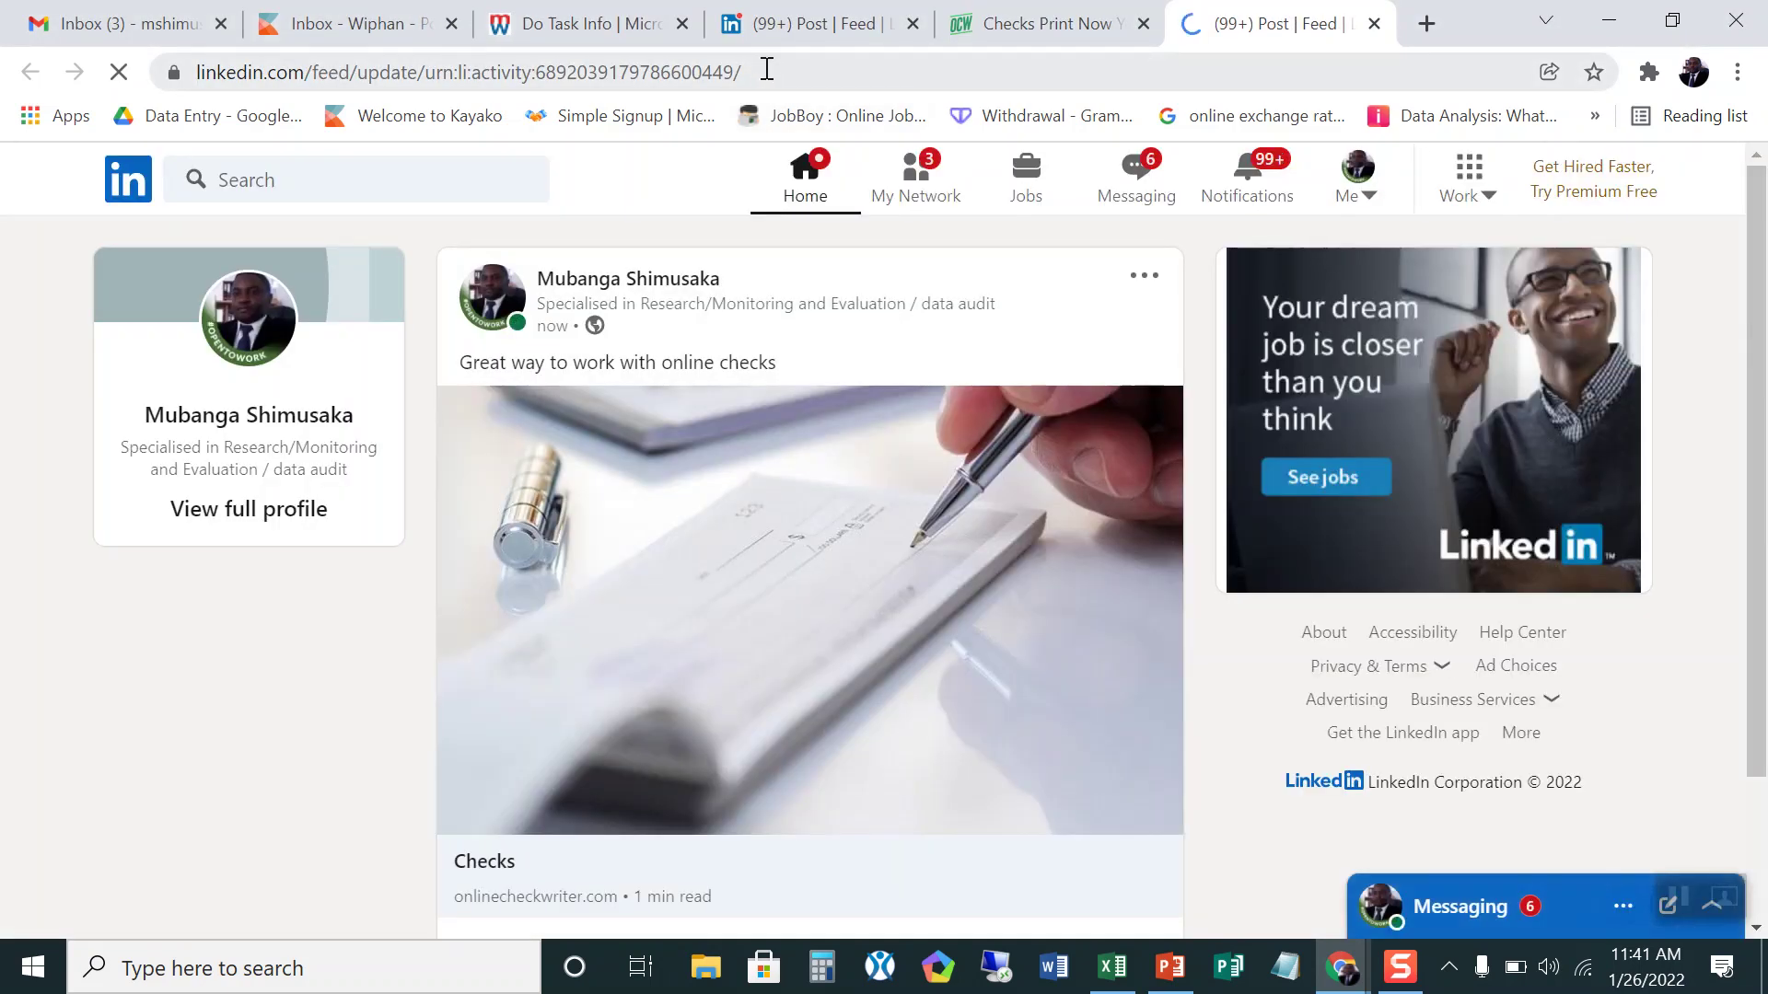
# Step: Copy the published LinkedIn post's URL from the address bar and go back to the proof form
pyautogui.moveTo(760, 67); pyautogui.dragTo(167, 77)
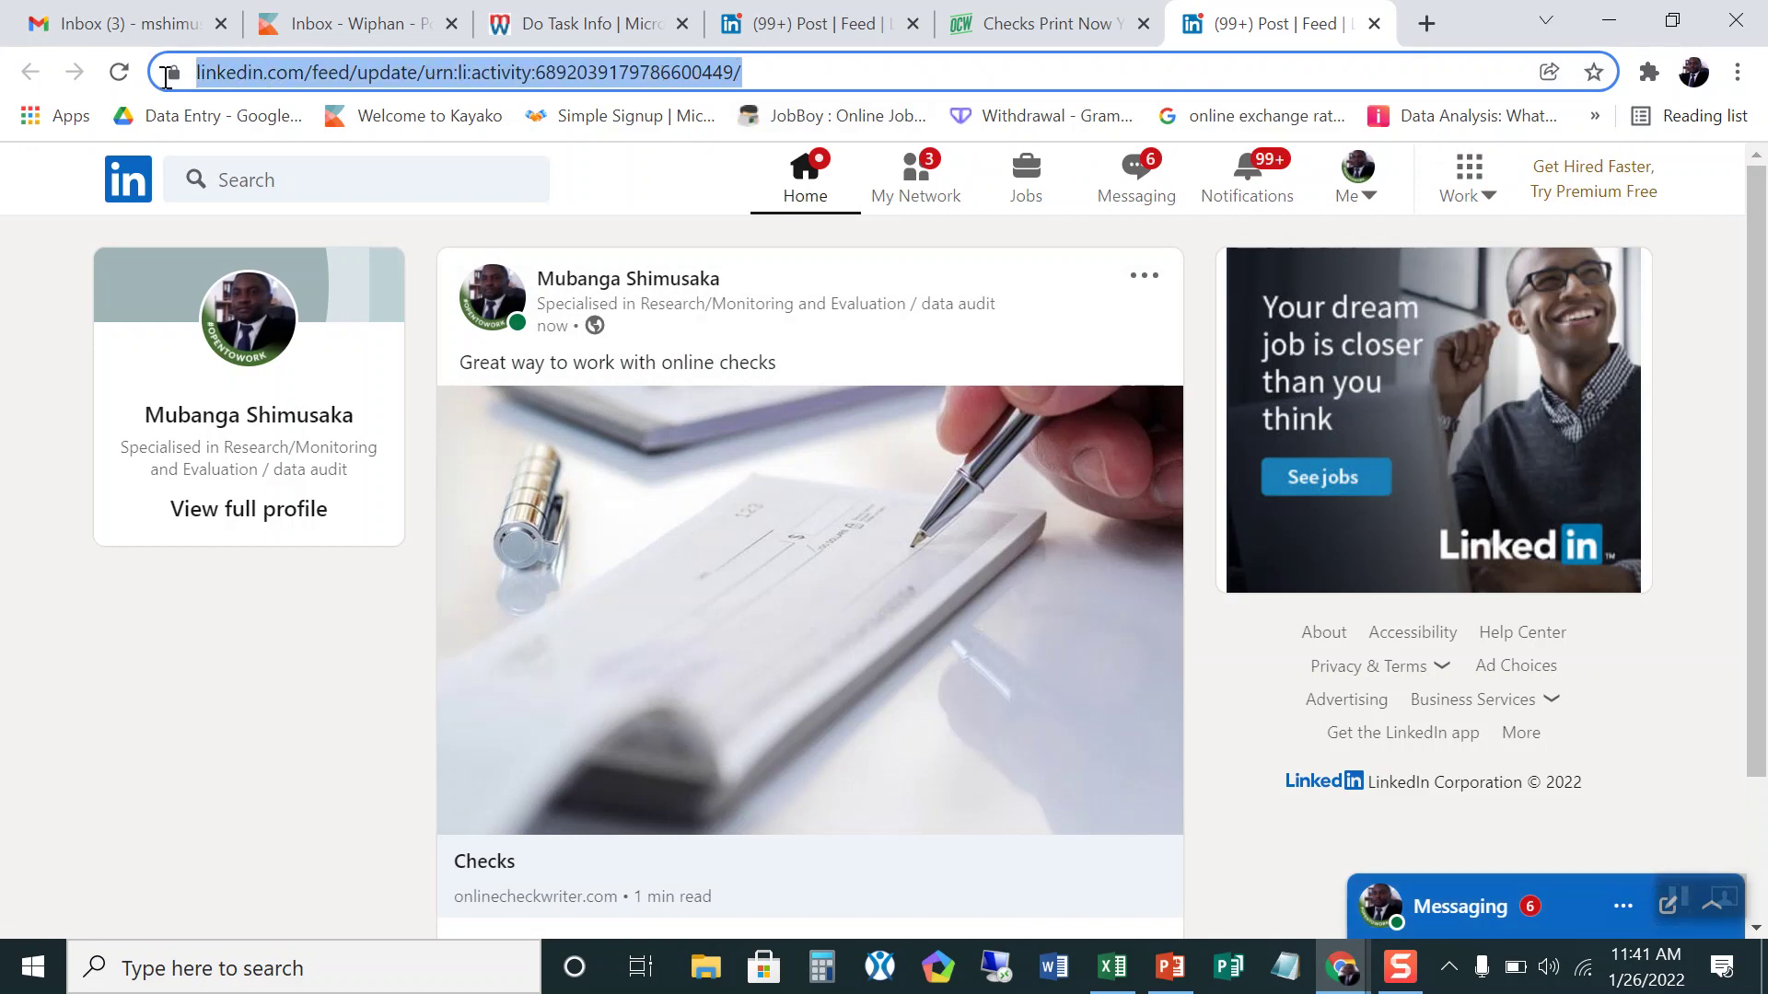
pyautogui.rightClick(280, 74)
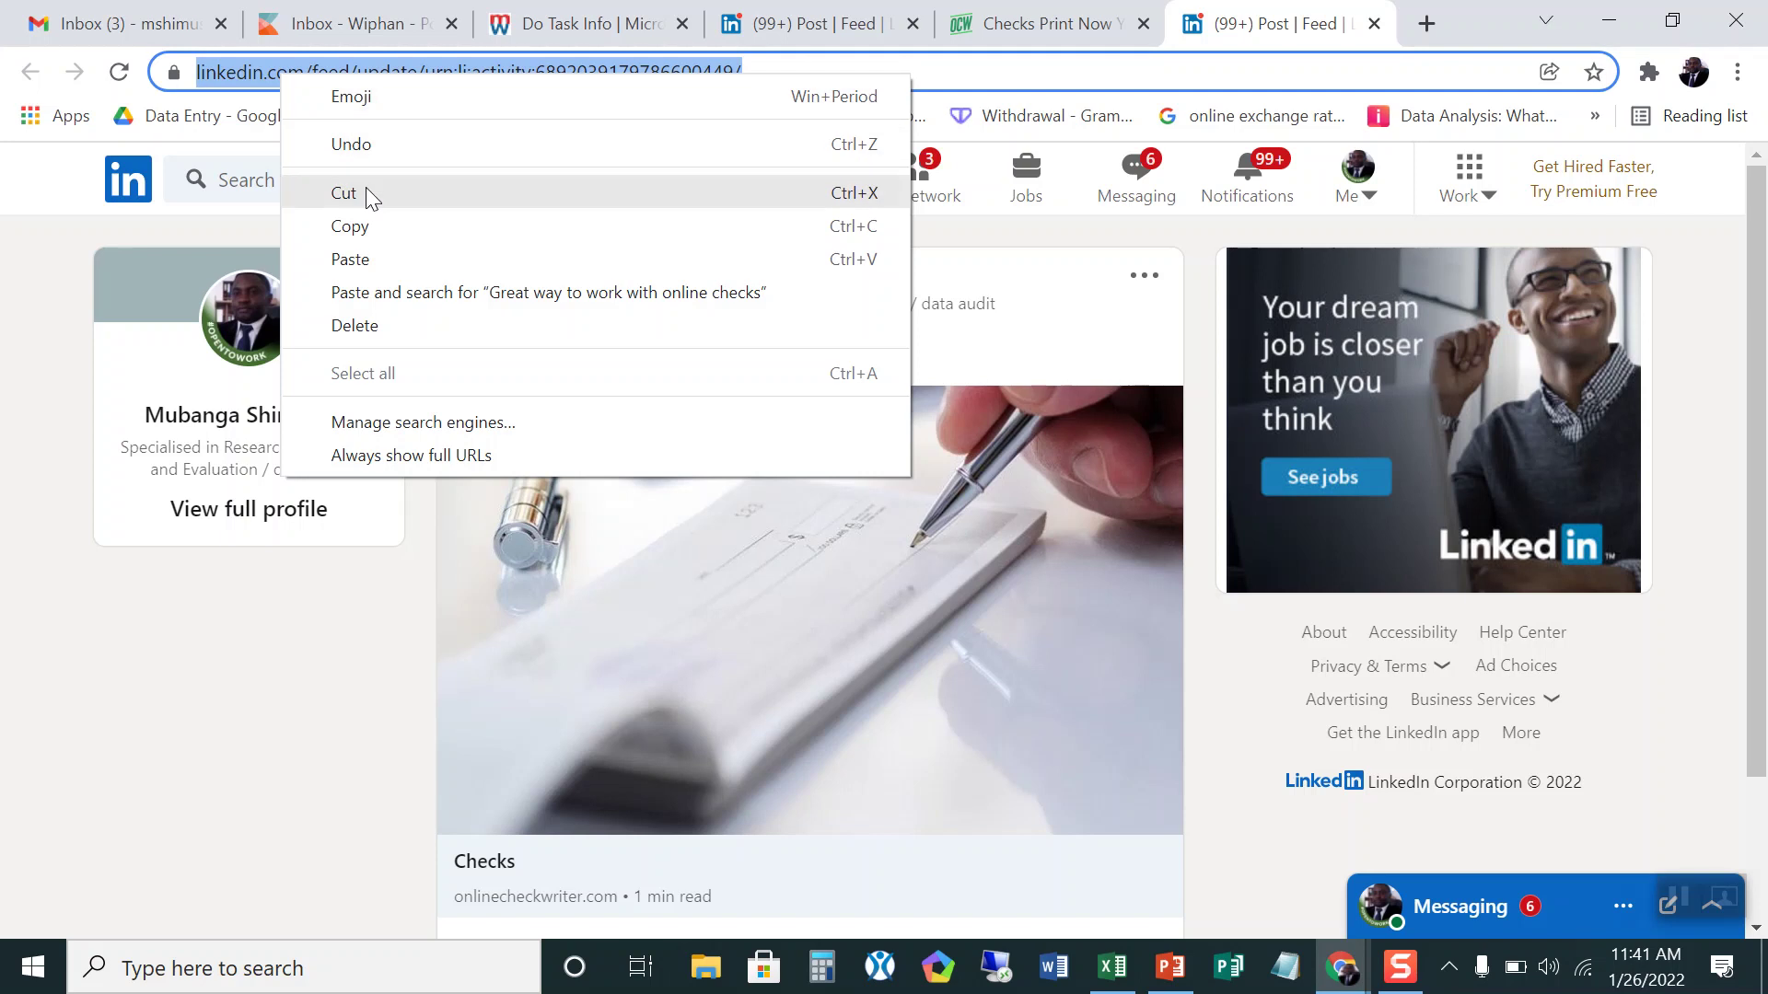
pyautogui.click(353, 226)
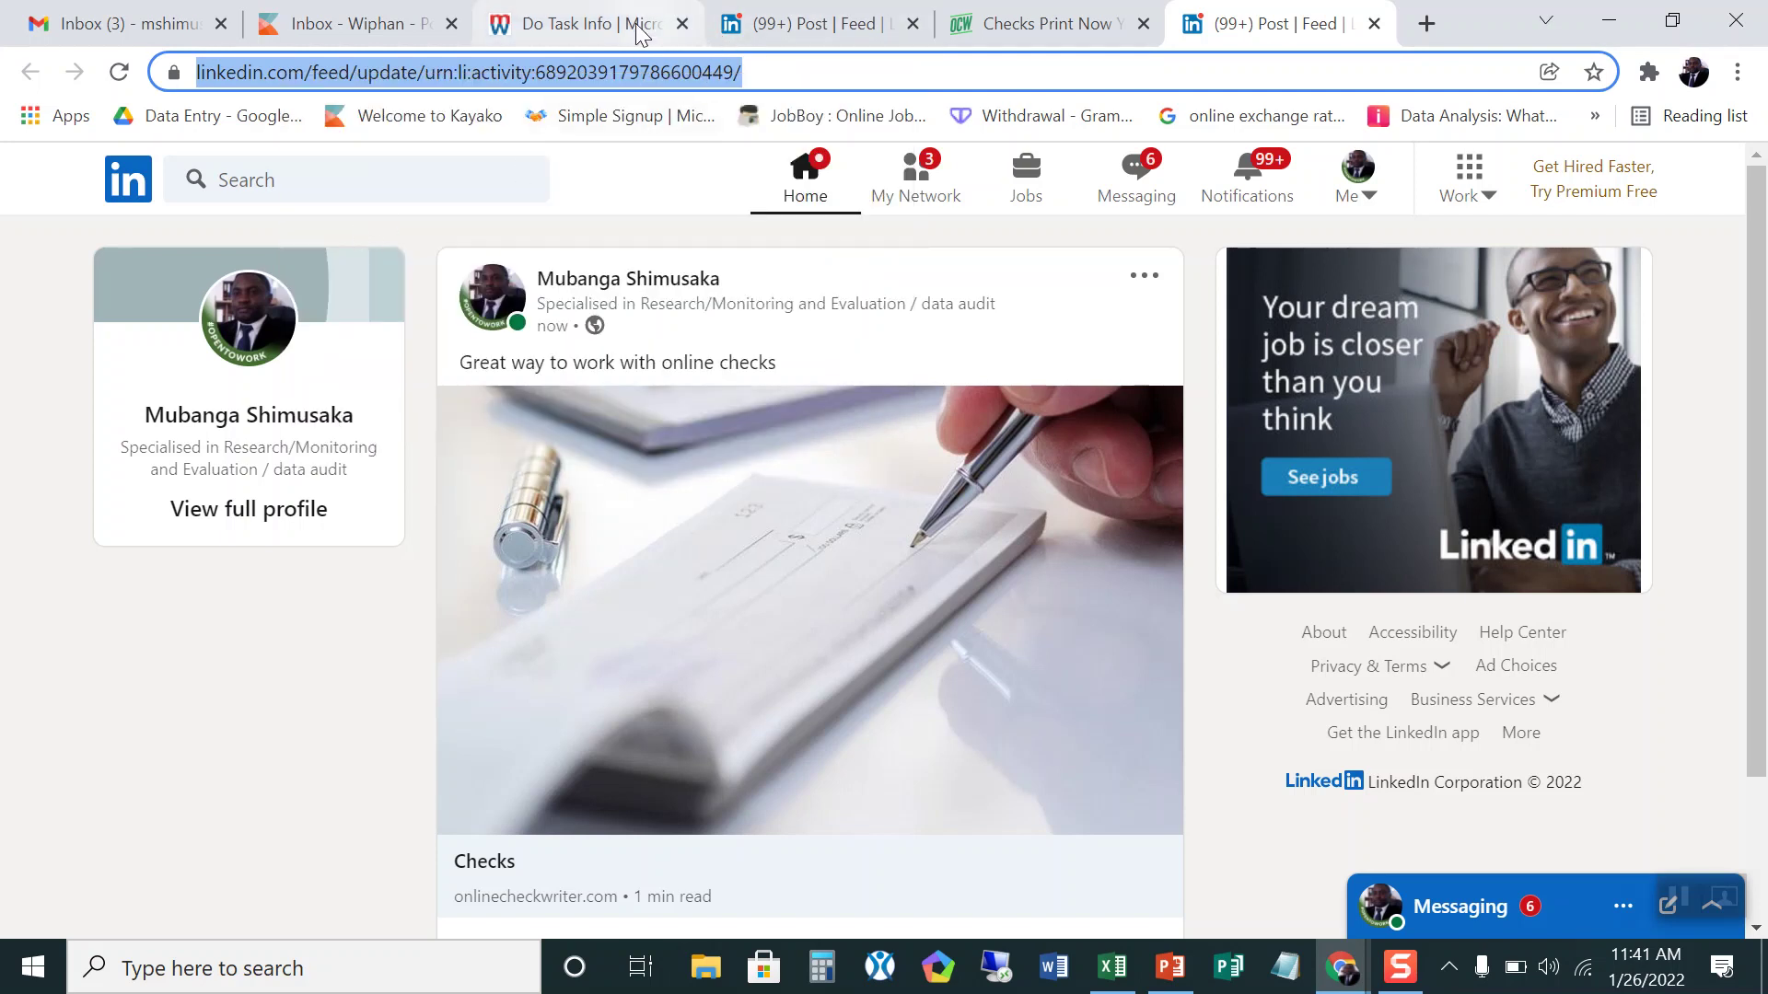
pyautogui.click(553, 28)
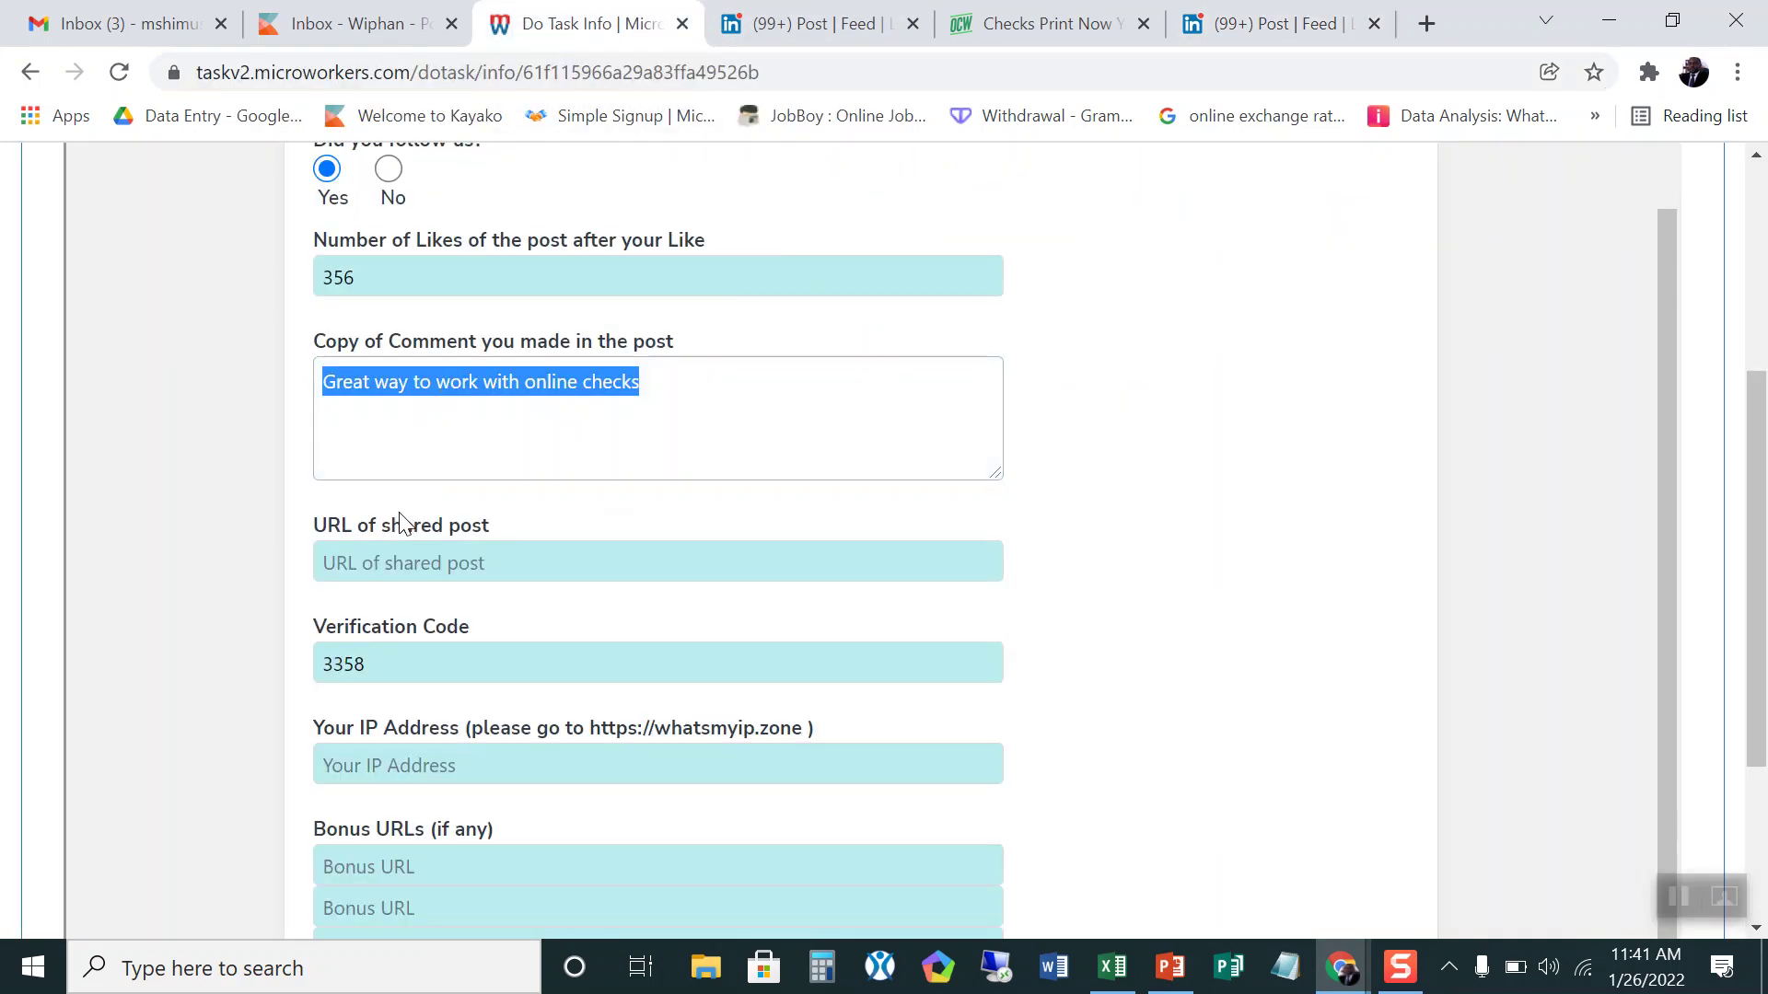
# Step: Paste the copied LinkedIn activity link into the URL of shared post field
pyautogui.click(358, 557)
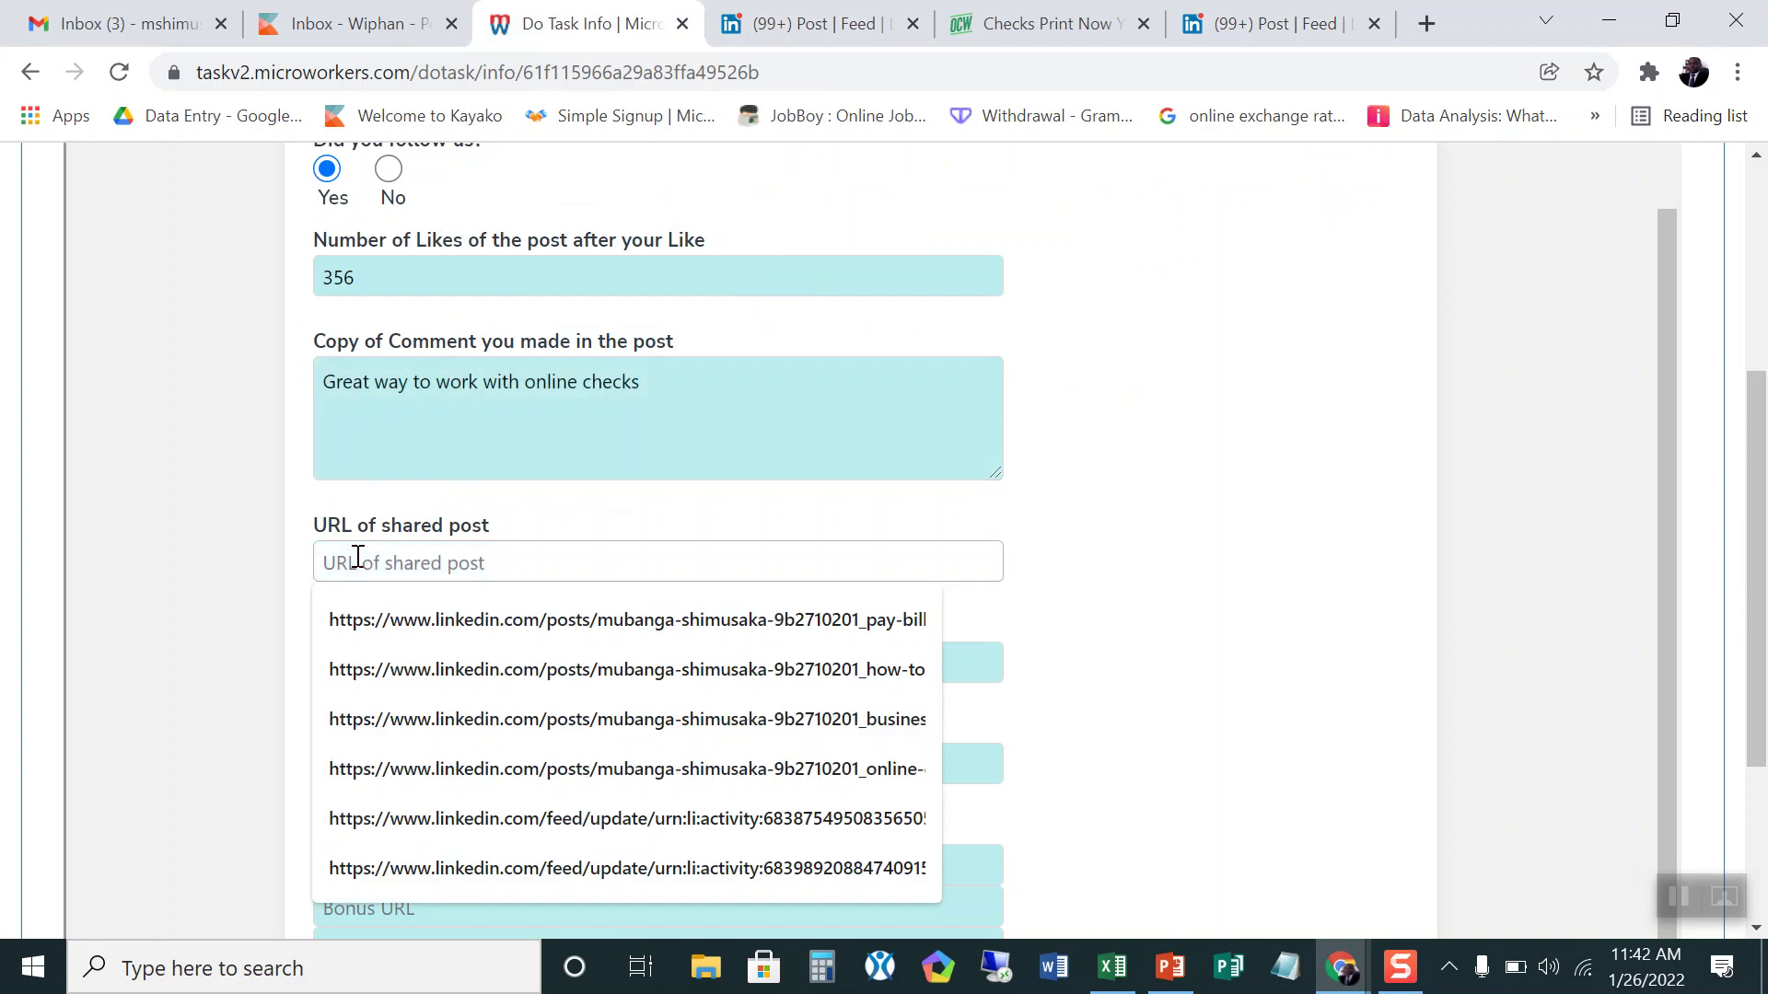
pyautogui.rightClick(358, 562)
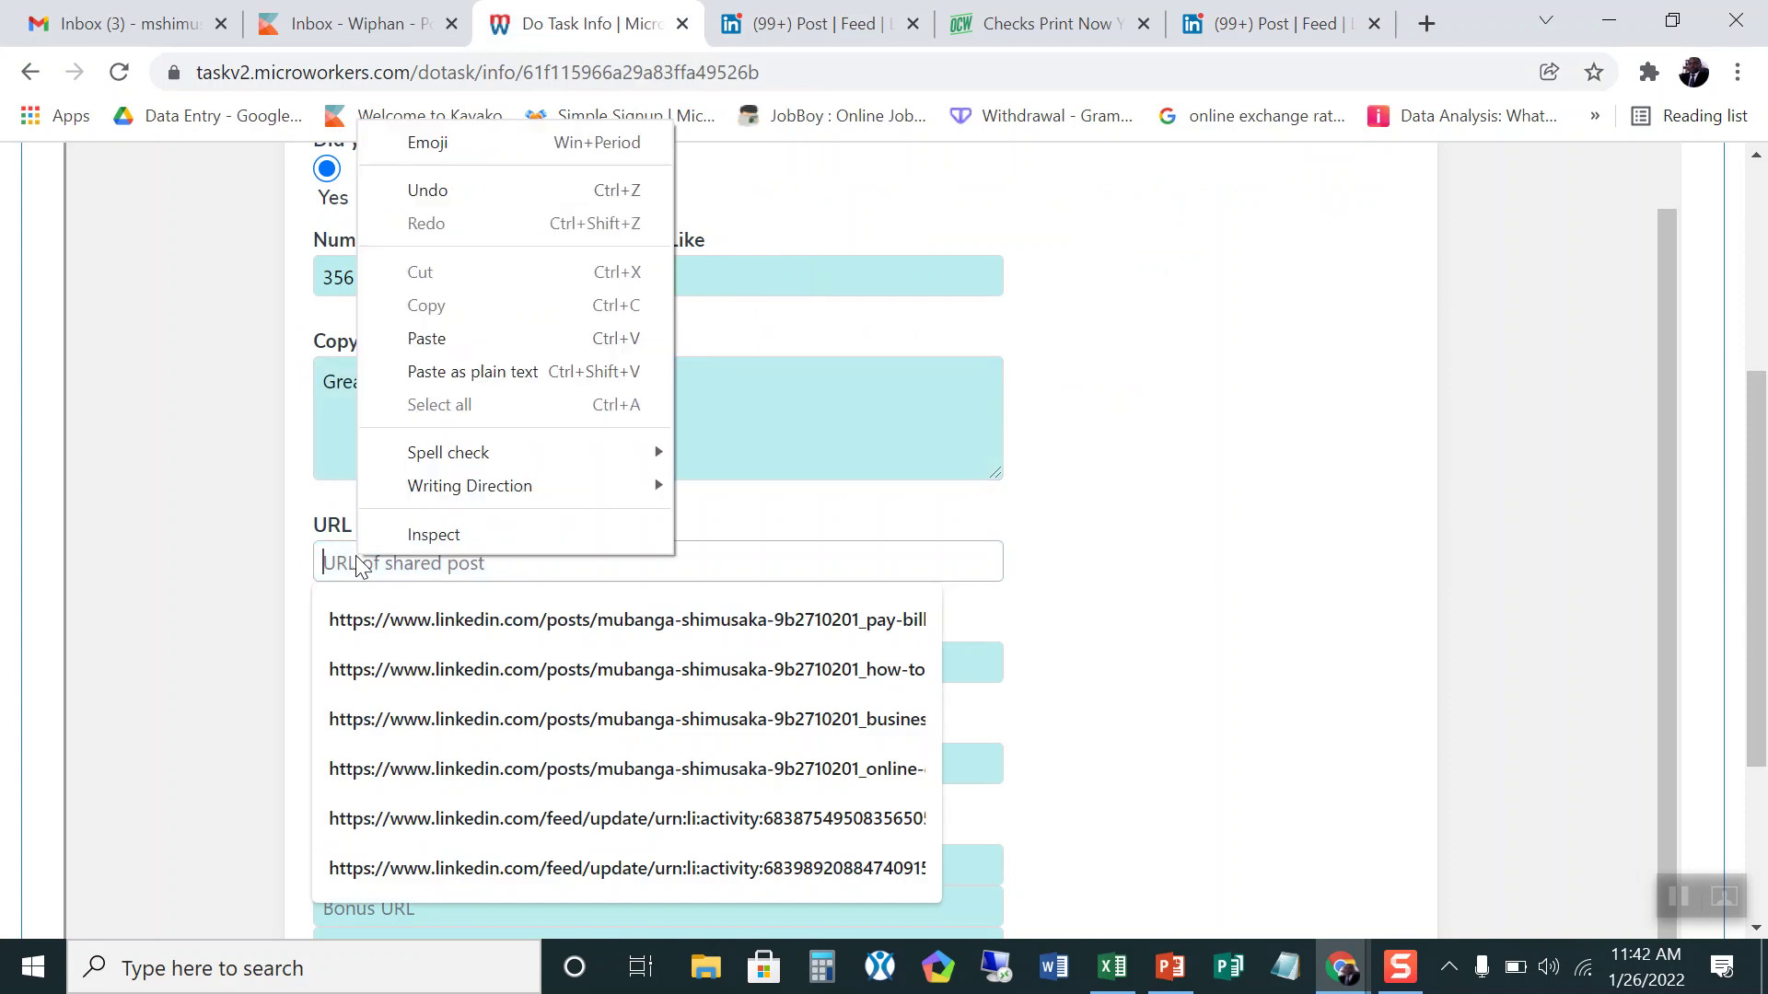
pyautogui.click(436, 338)
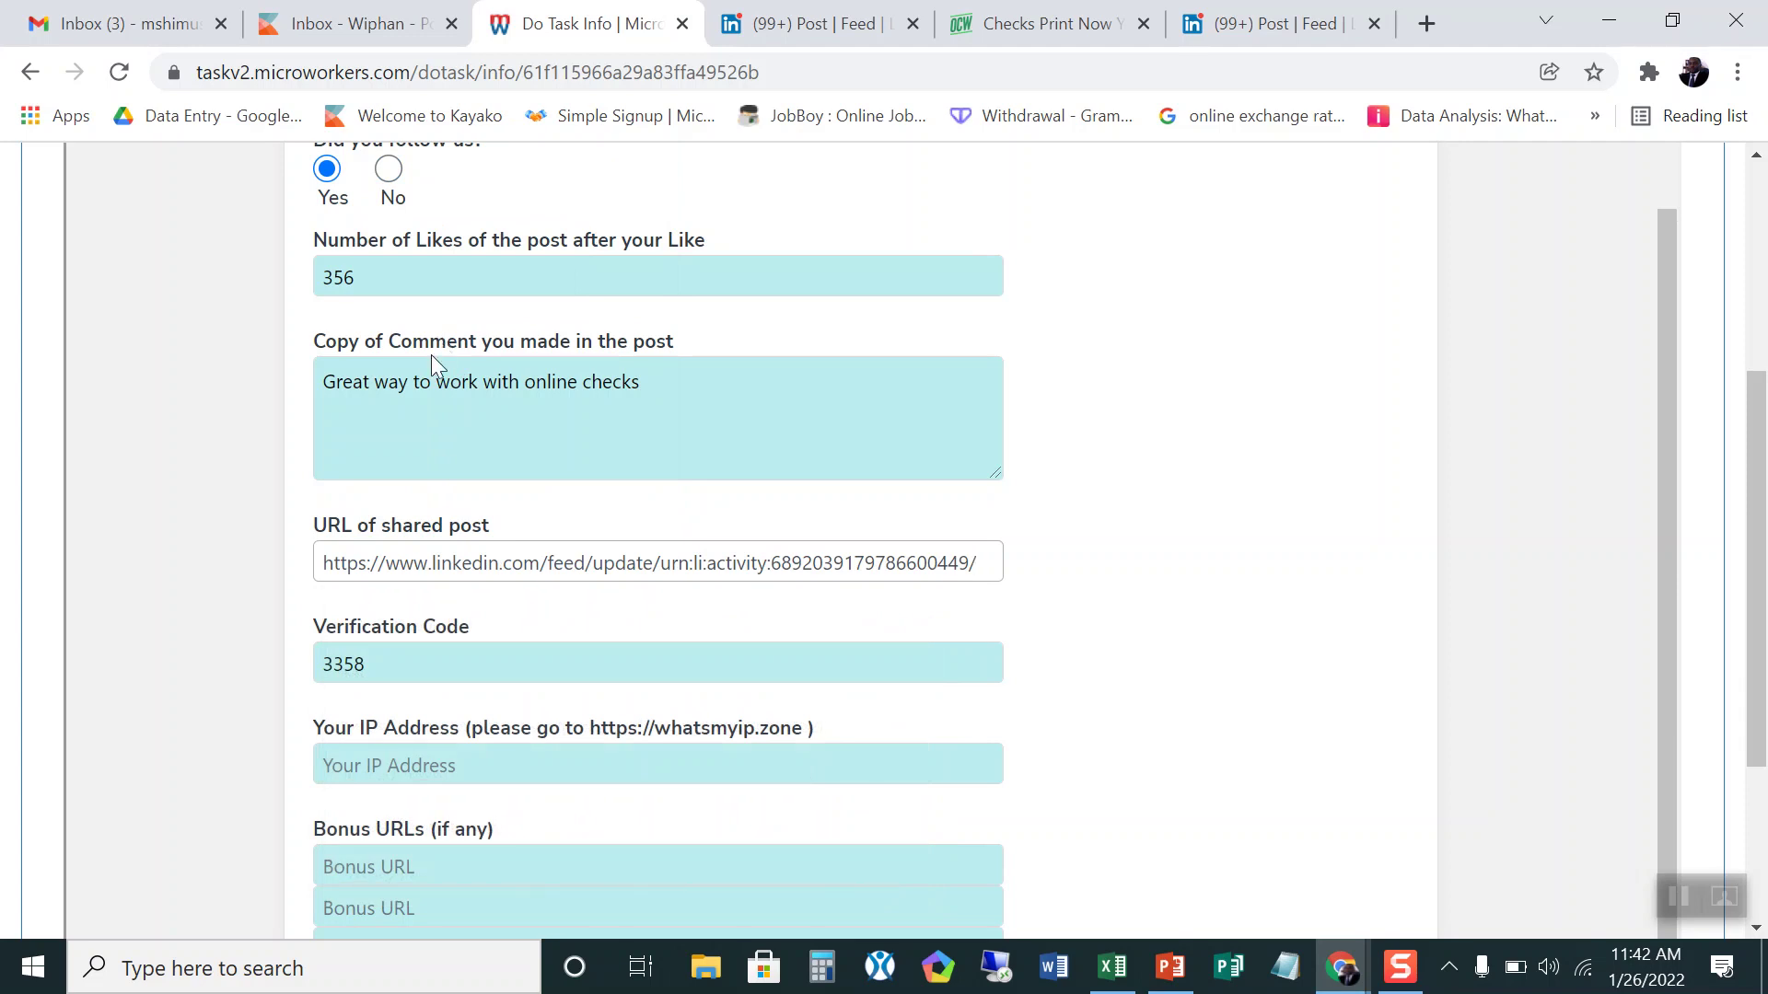
pyautogui.scroll(-2, 406, 552)
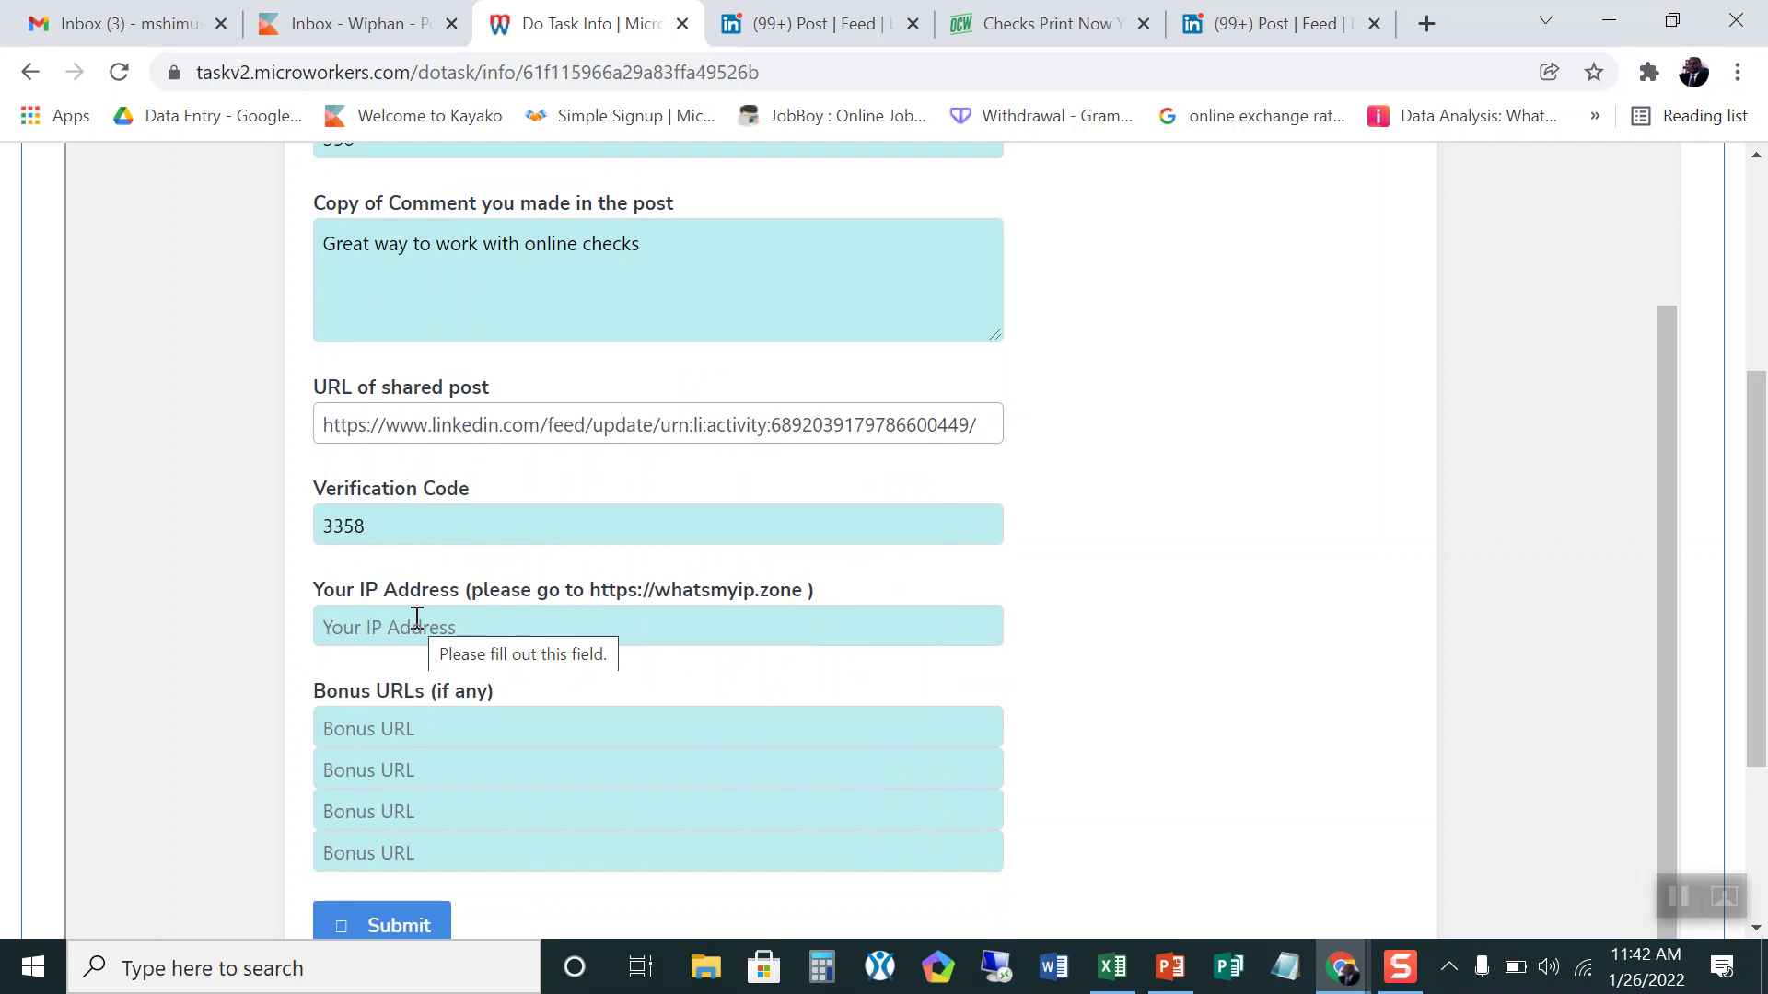
pyautogui.scroll(-5, 490, 618)
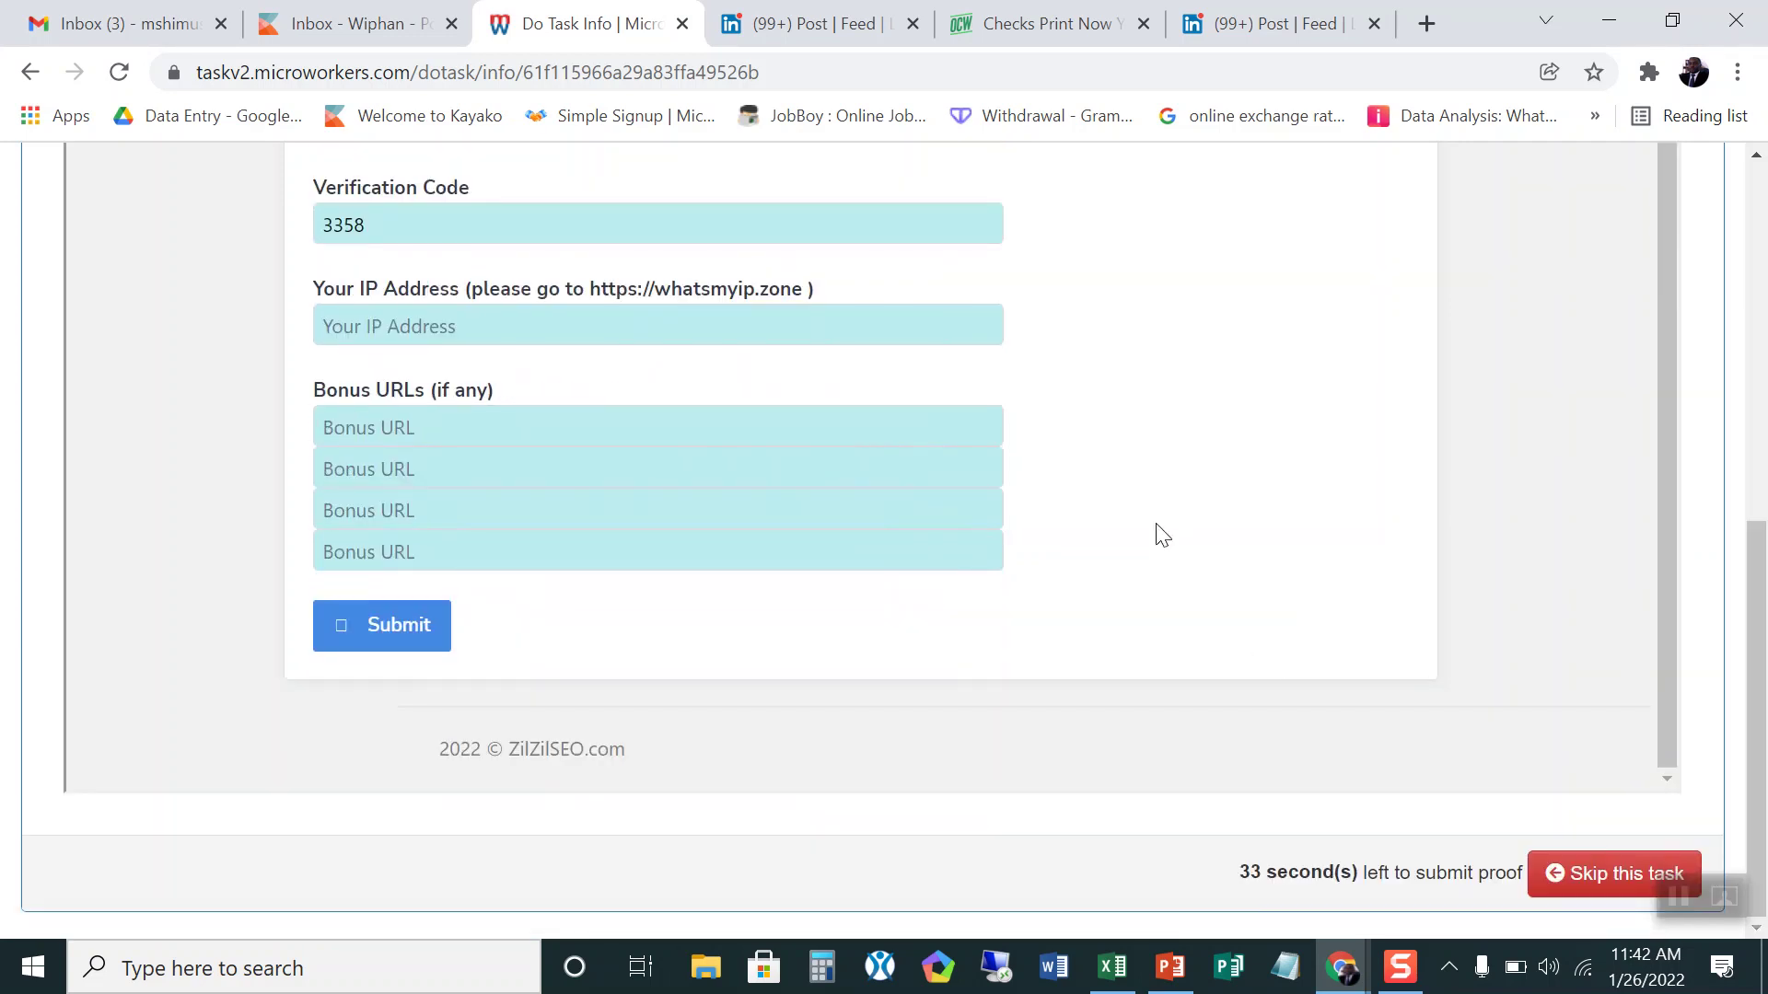
pyautogui.scroll(2, 1157, 533)
pyautogui.scroll(3, 1162, 536)
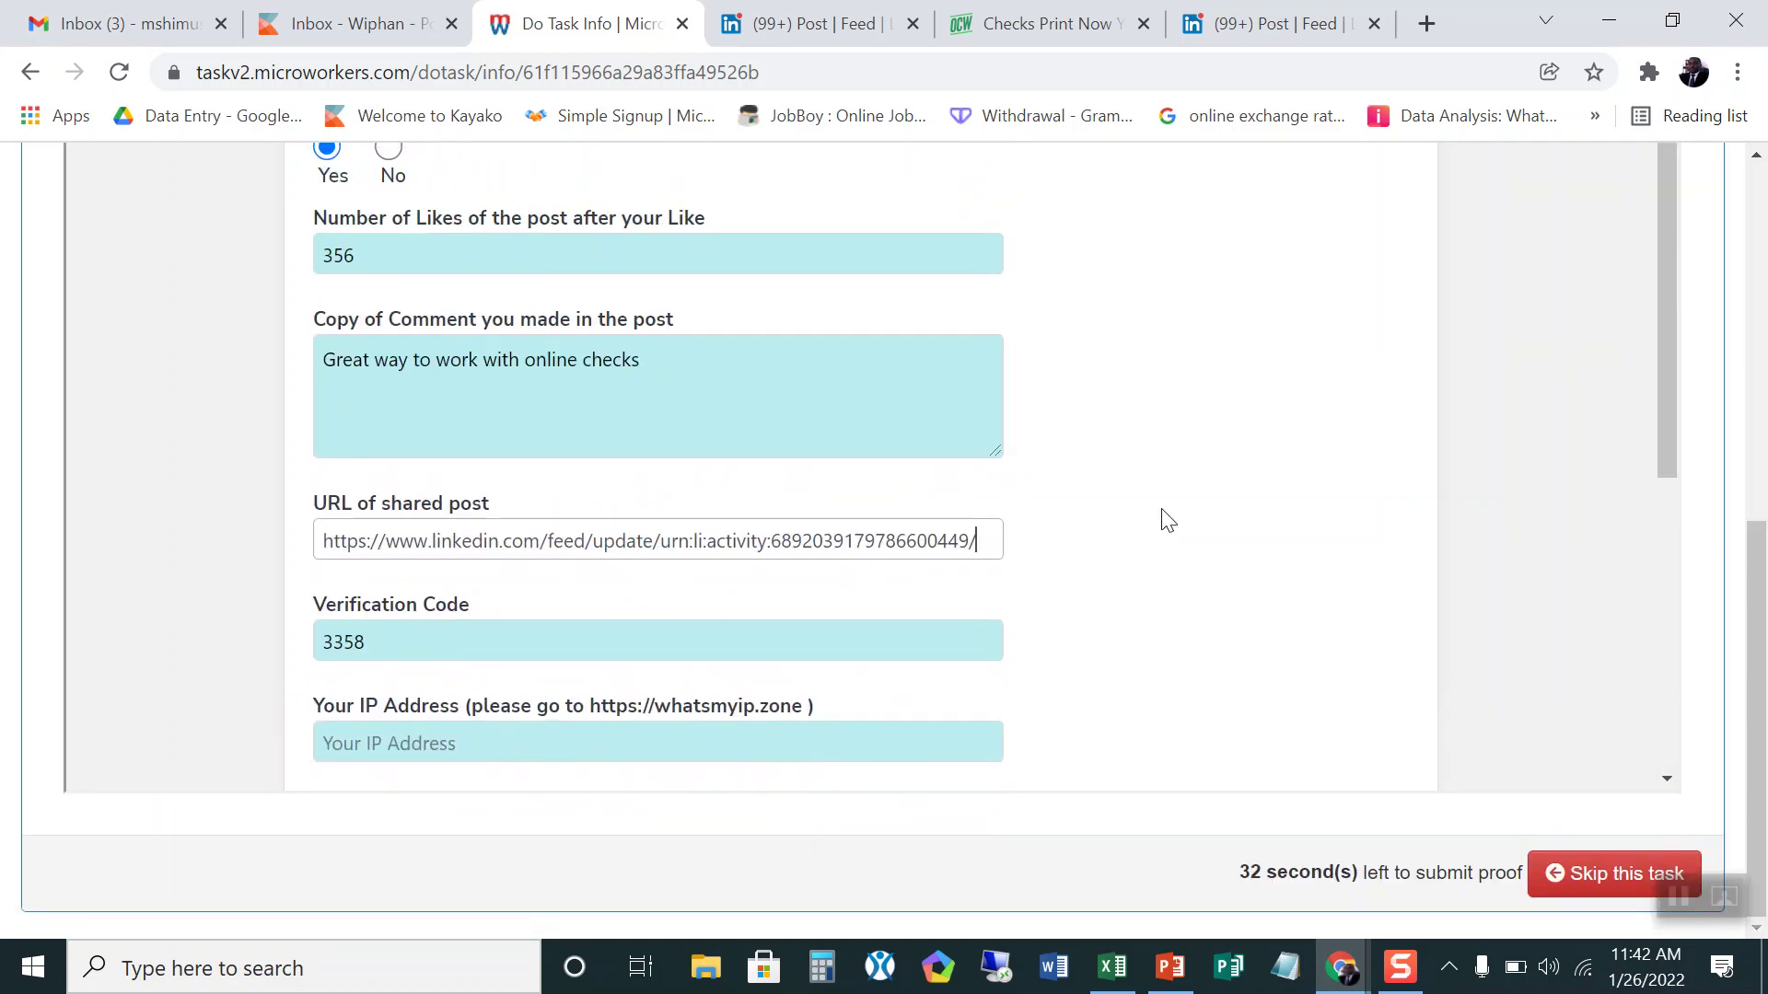
# Step: Search 'chickep ip' in a new Chrome tab, which fails with a No internet error
pyautogui.click(1427, 20)
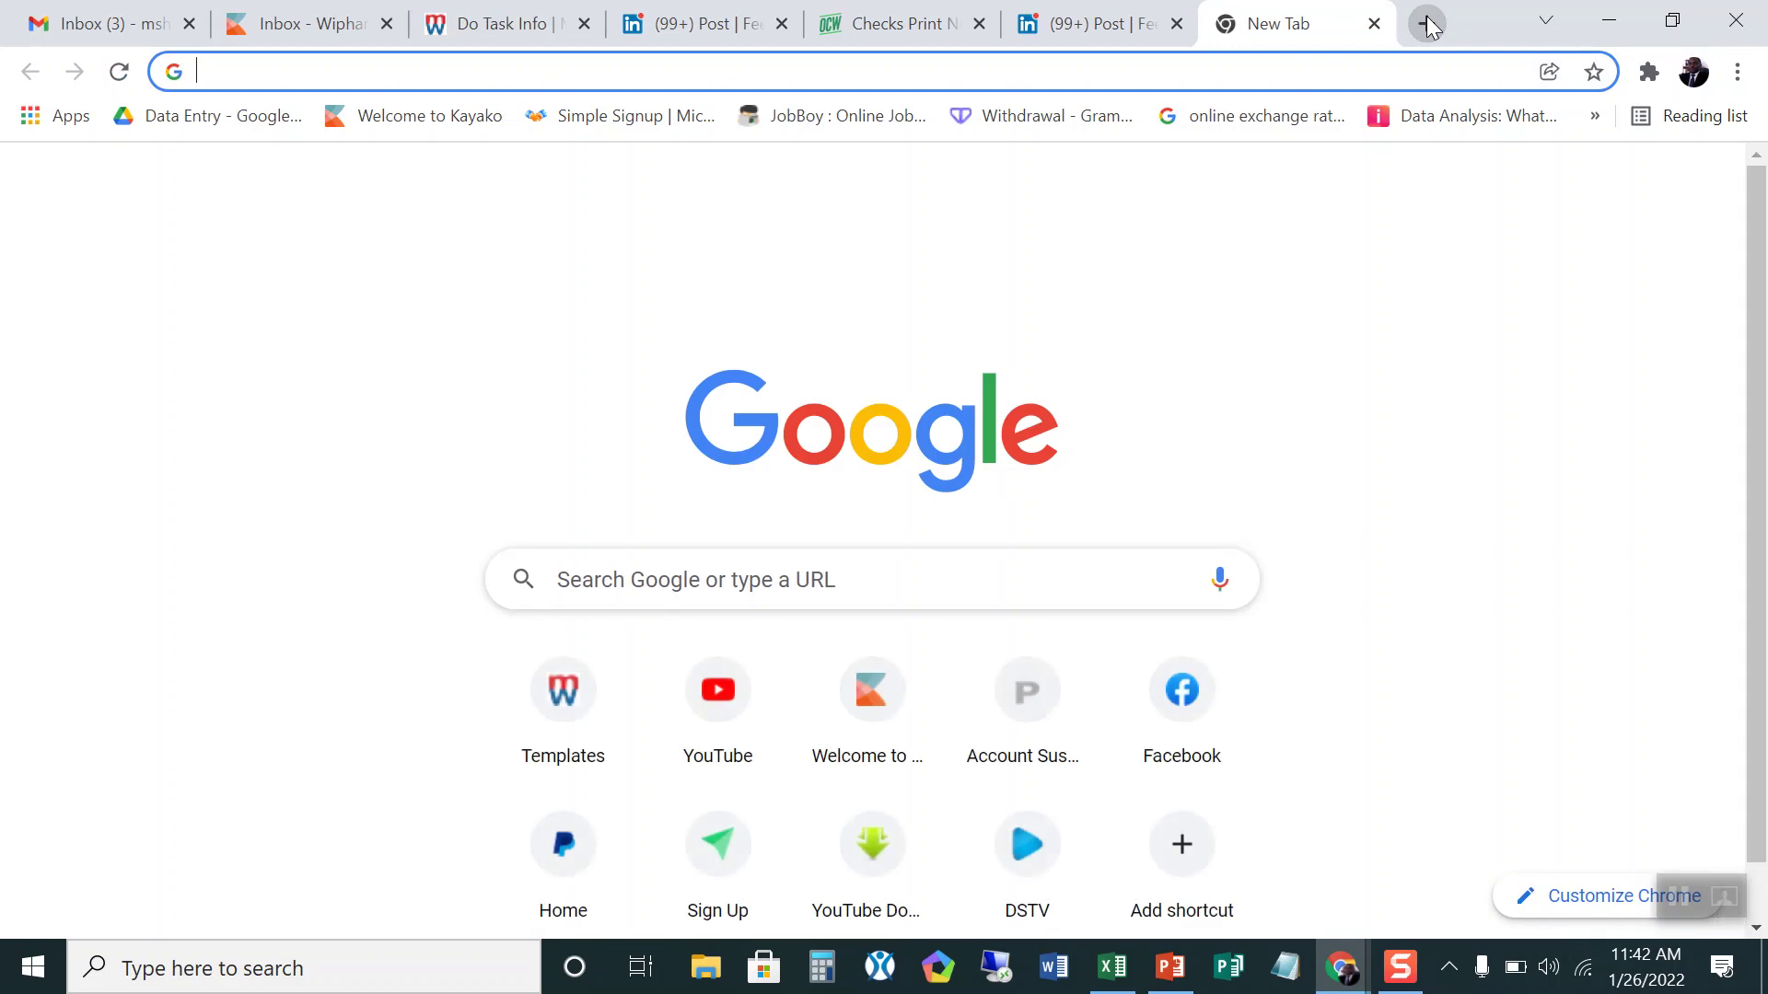
pyautogui.write('chickep ip')
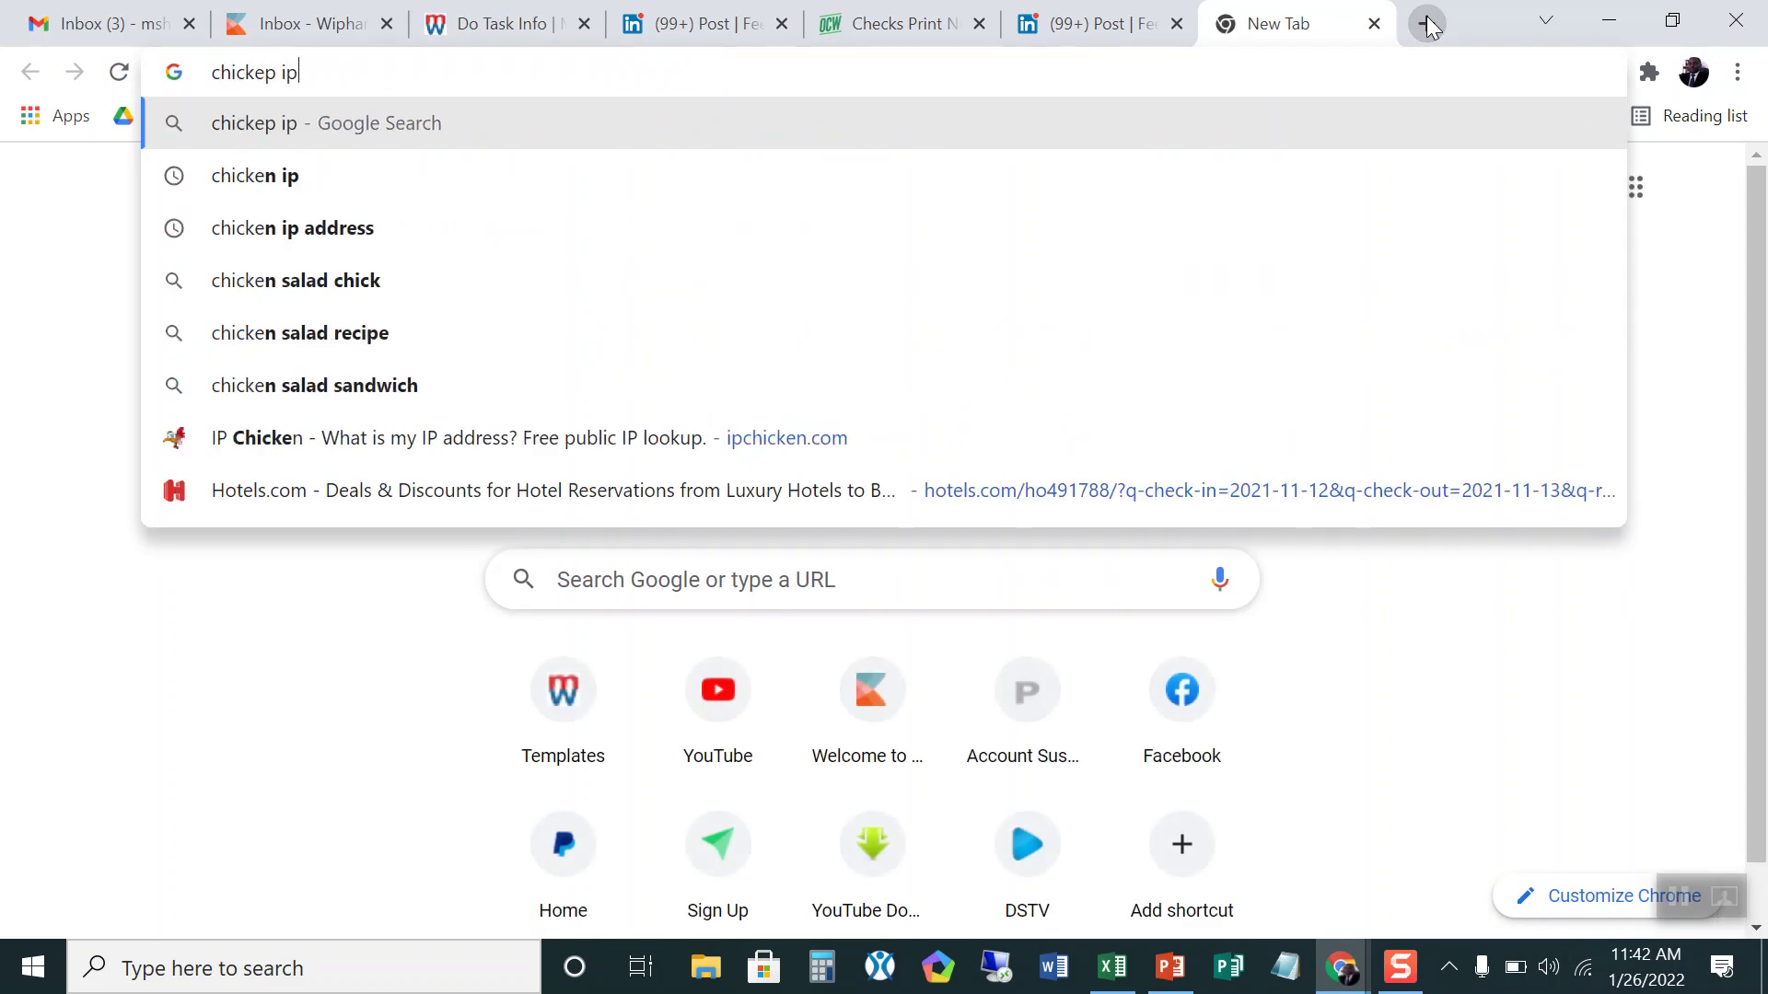
pyautogui.press('Return')
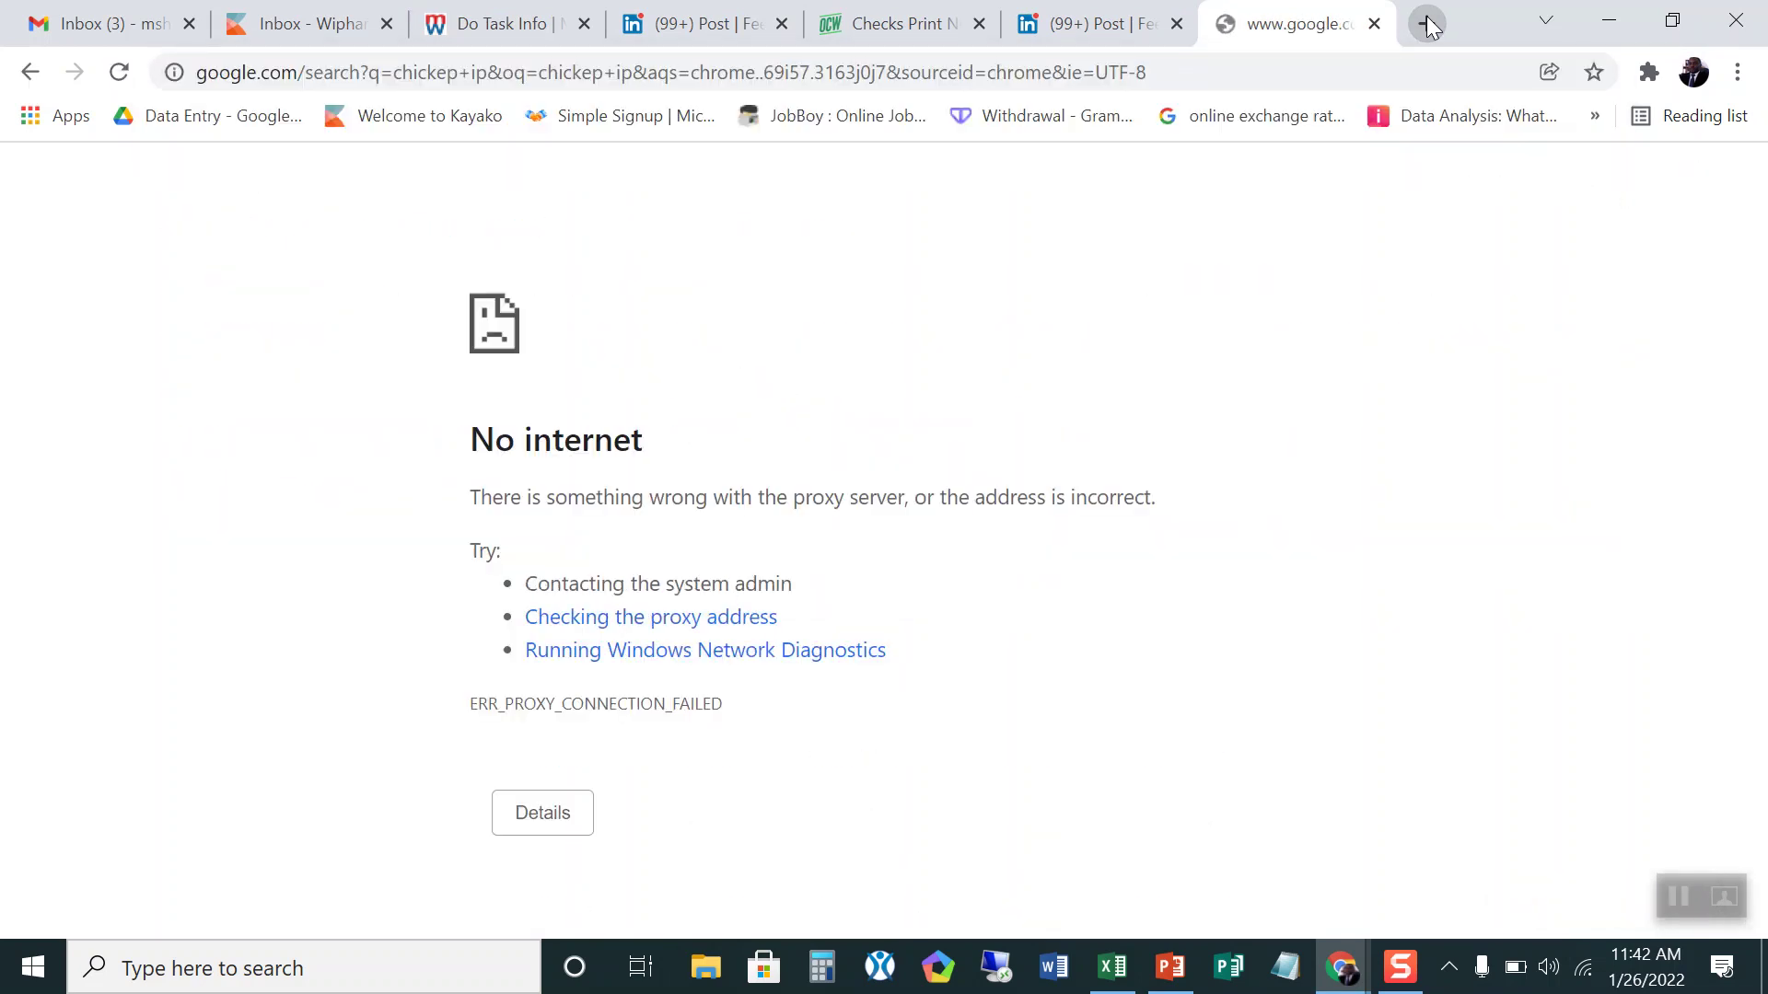
# Step: Fill Your IP Address with the autofilled IP and submit the task proof
pyautogui.click(691, 28)
pyautogui.click(492, 23)
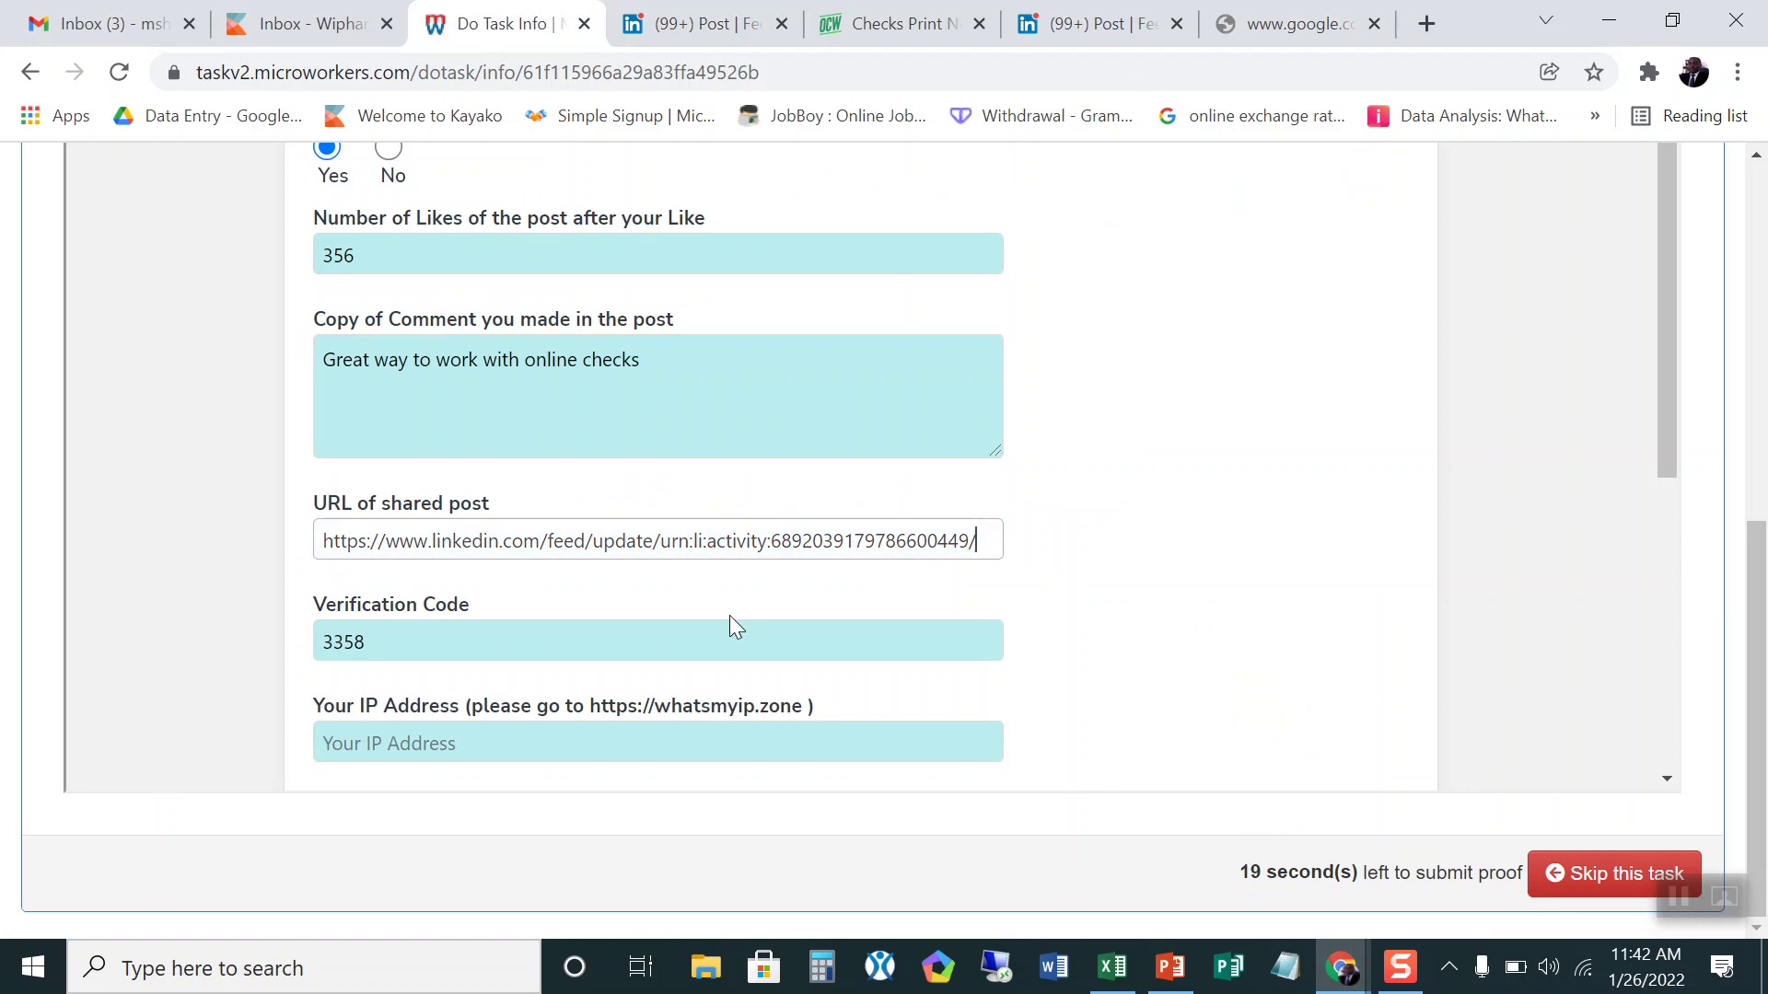
pyautogui.scroll(-5, 729, 614)
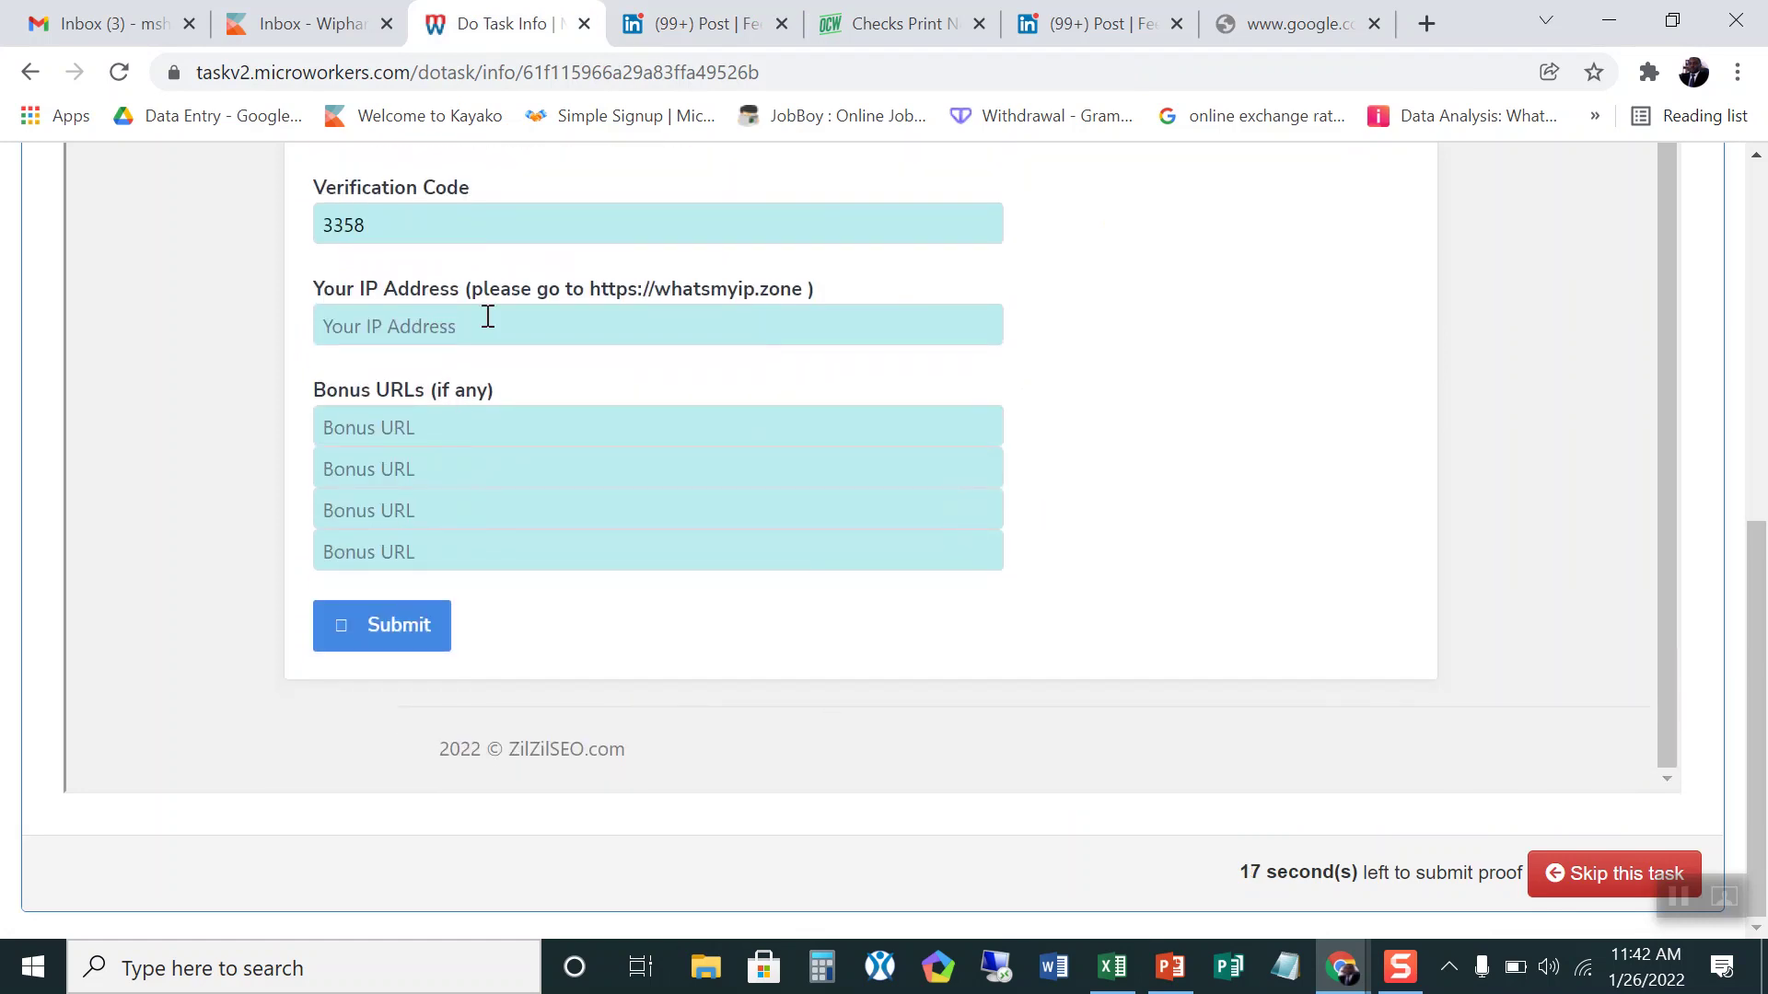
pyautogui.click(485, 315)
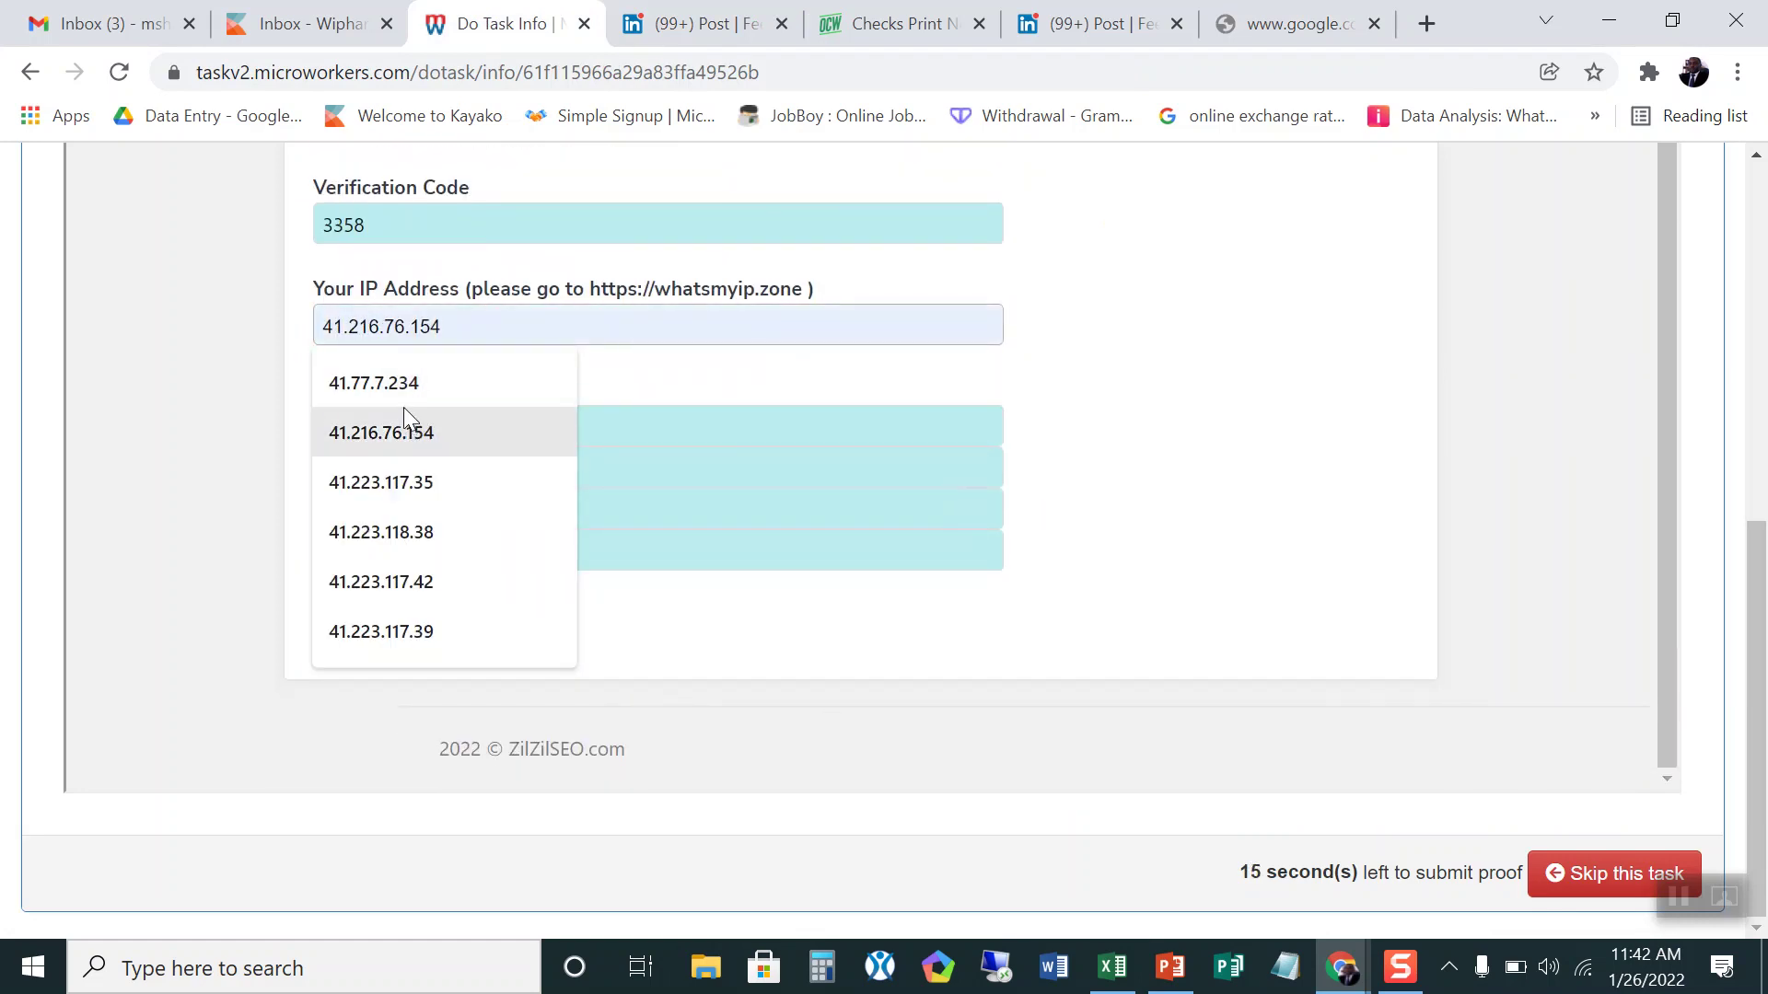
pyautogui.click(395, 433)
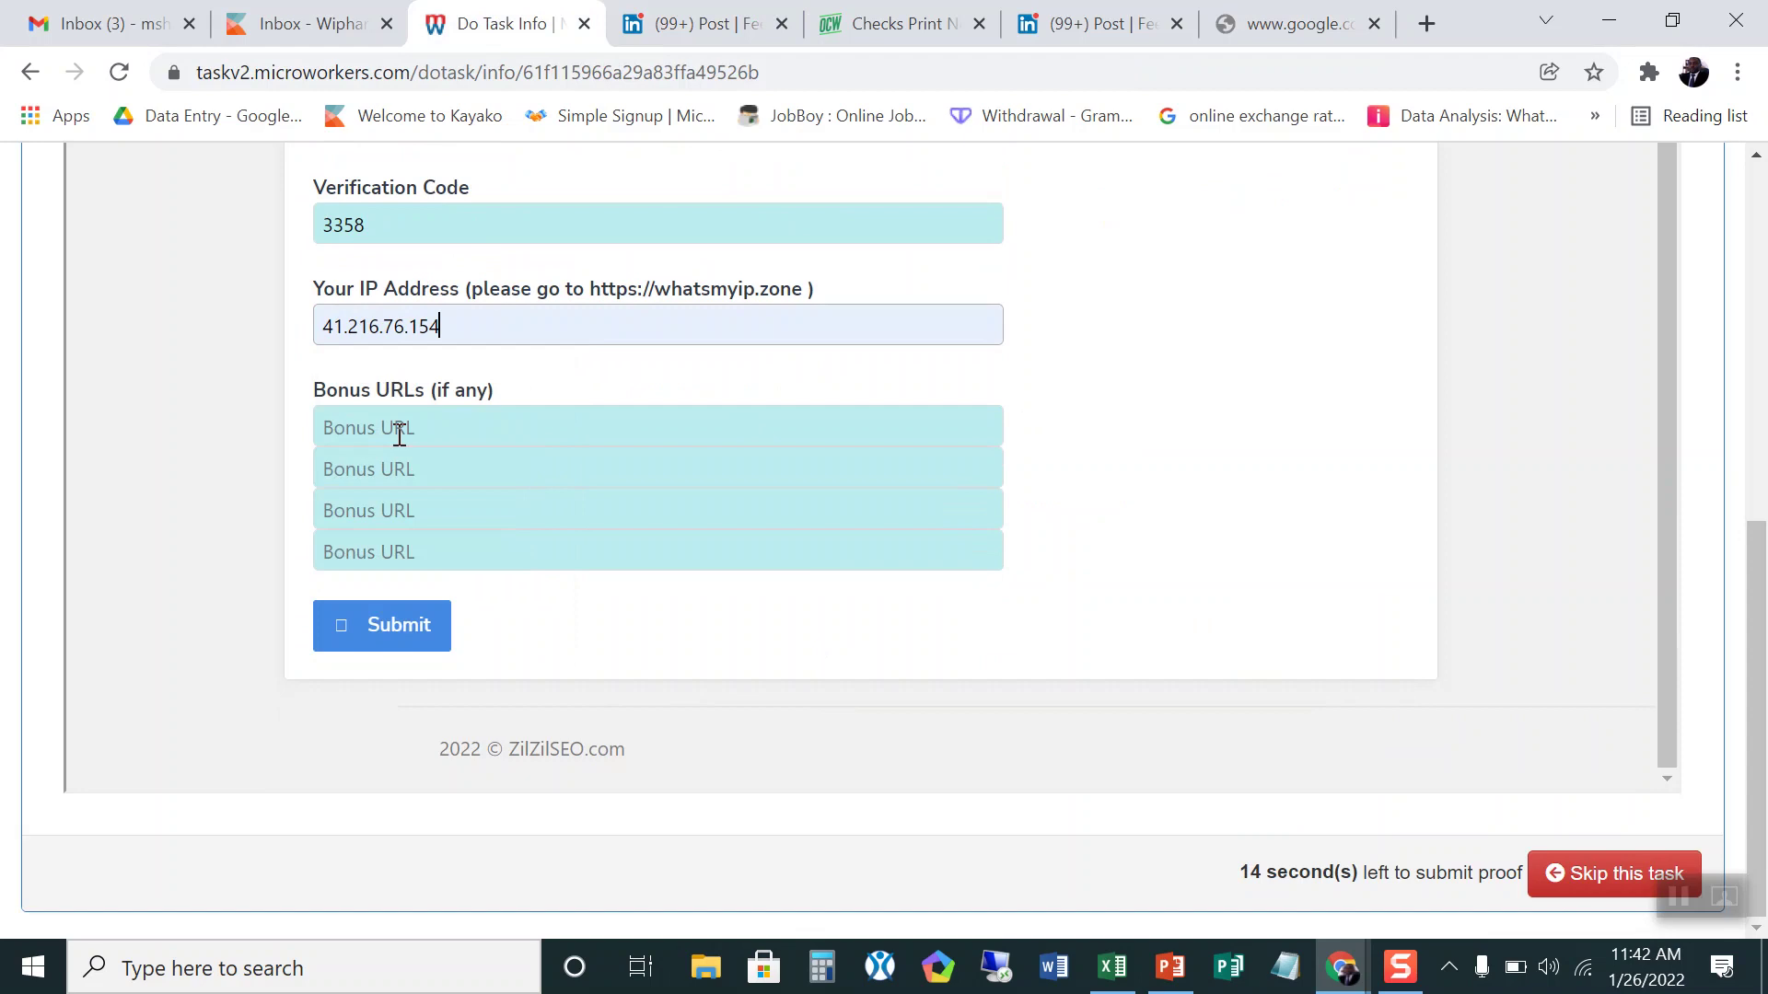
pyautogui.click(384, 635)
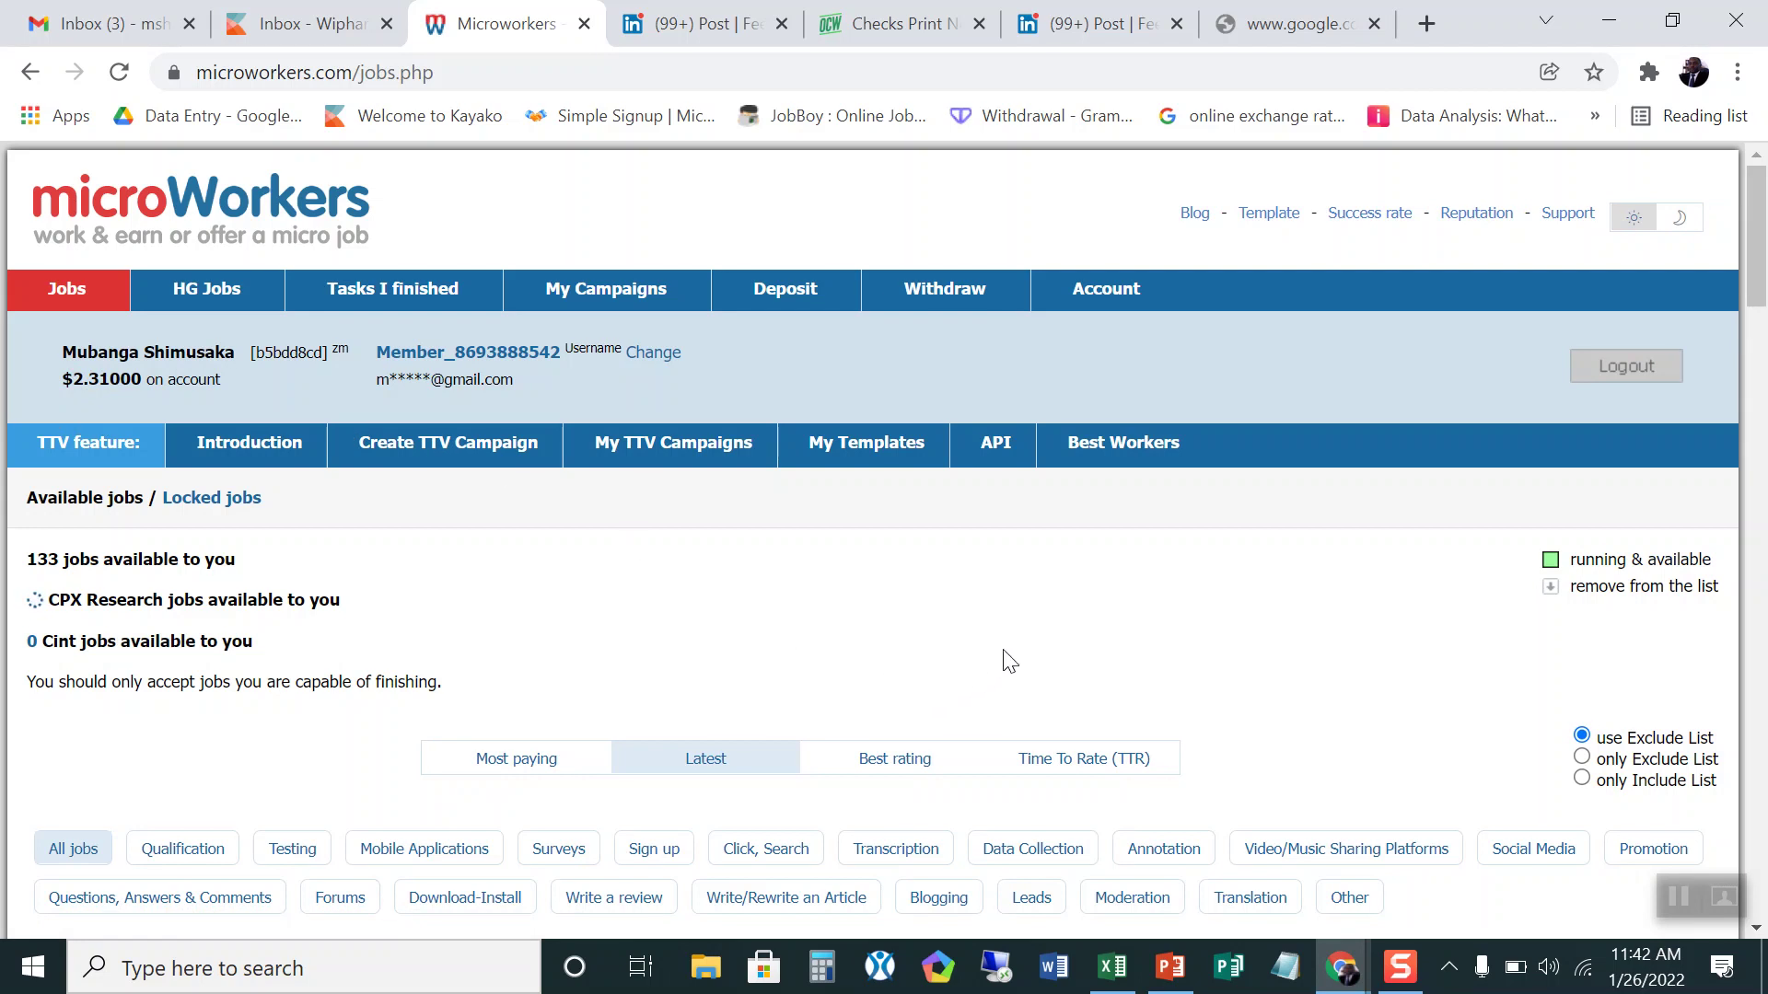
# Step: Go to the Tasks I finished page from the top navigation bar
pyautogui.scroll(-2, 1047, 642)
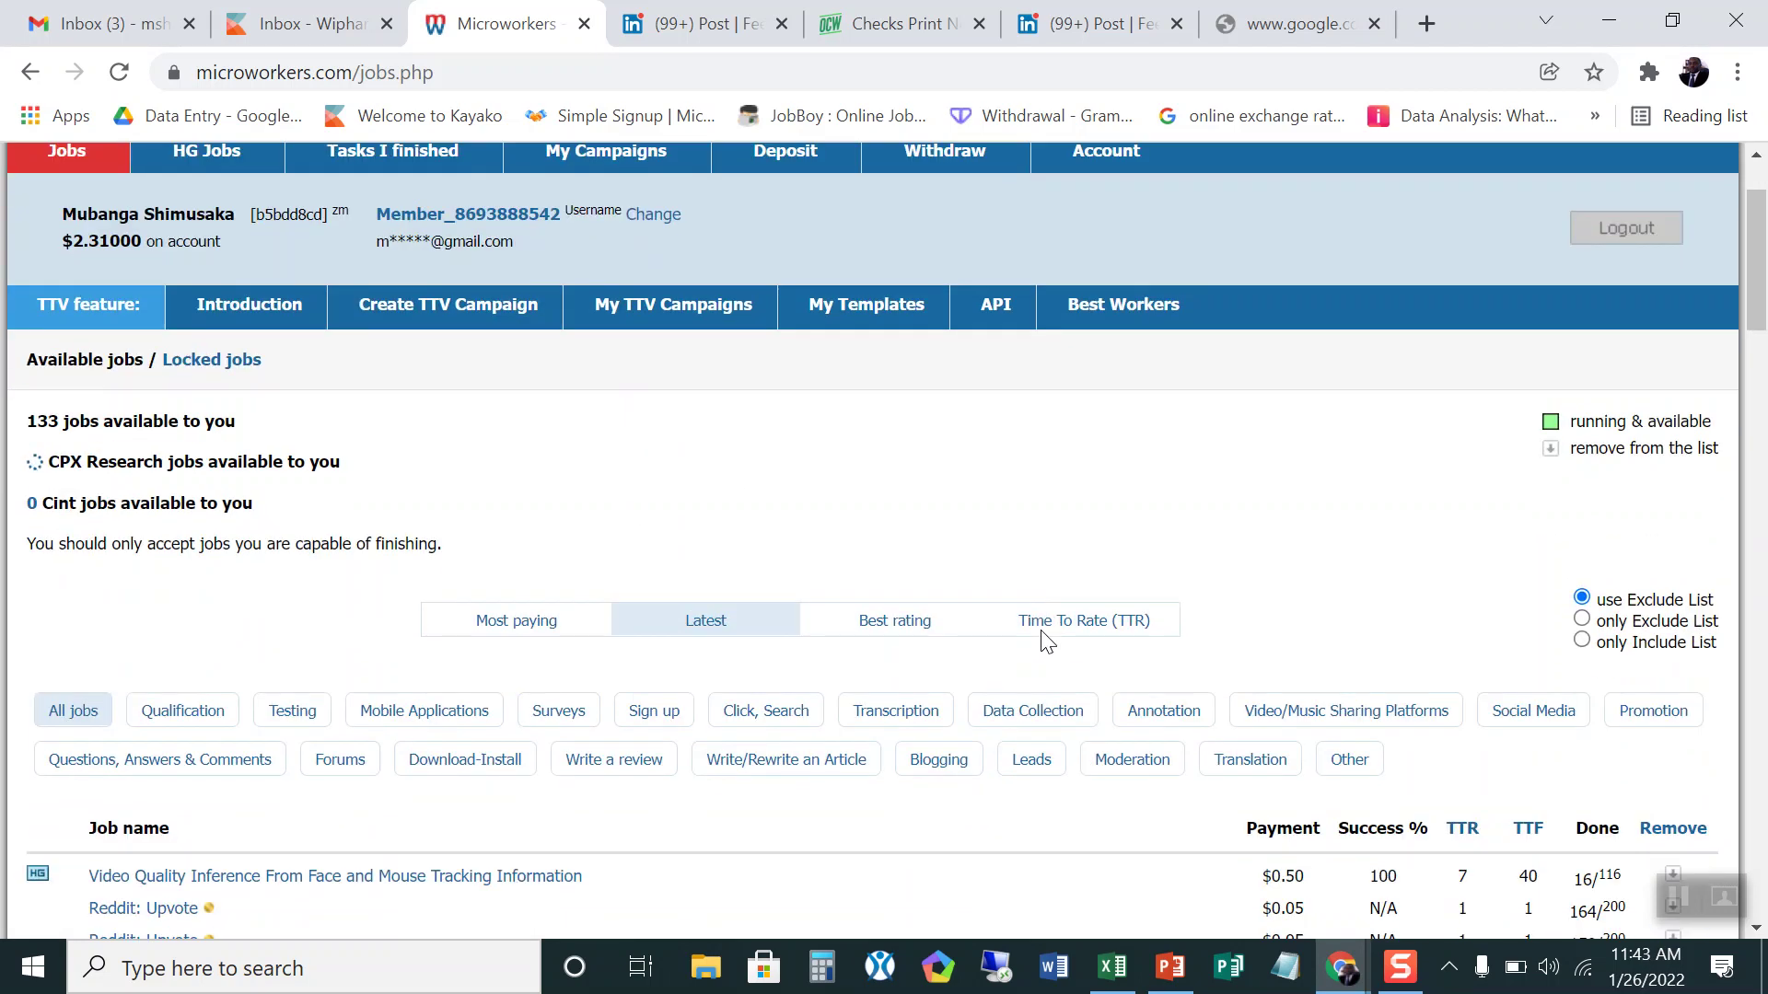
pyautogui.scroll(2, 1046, 642)
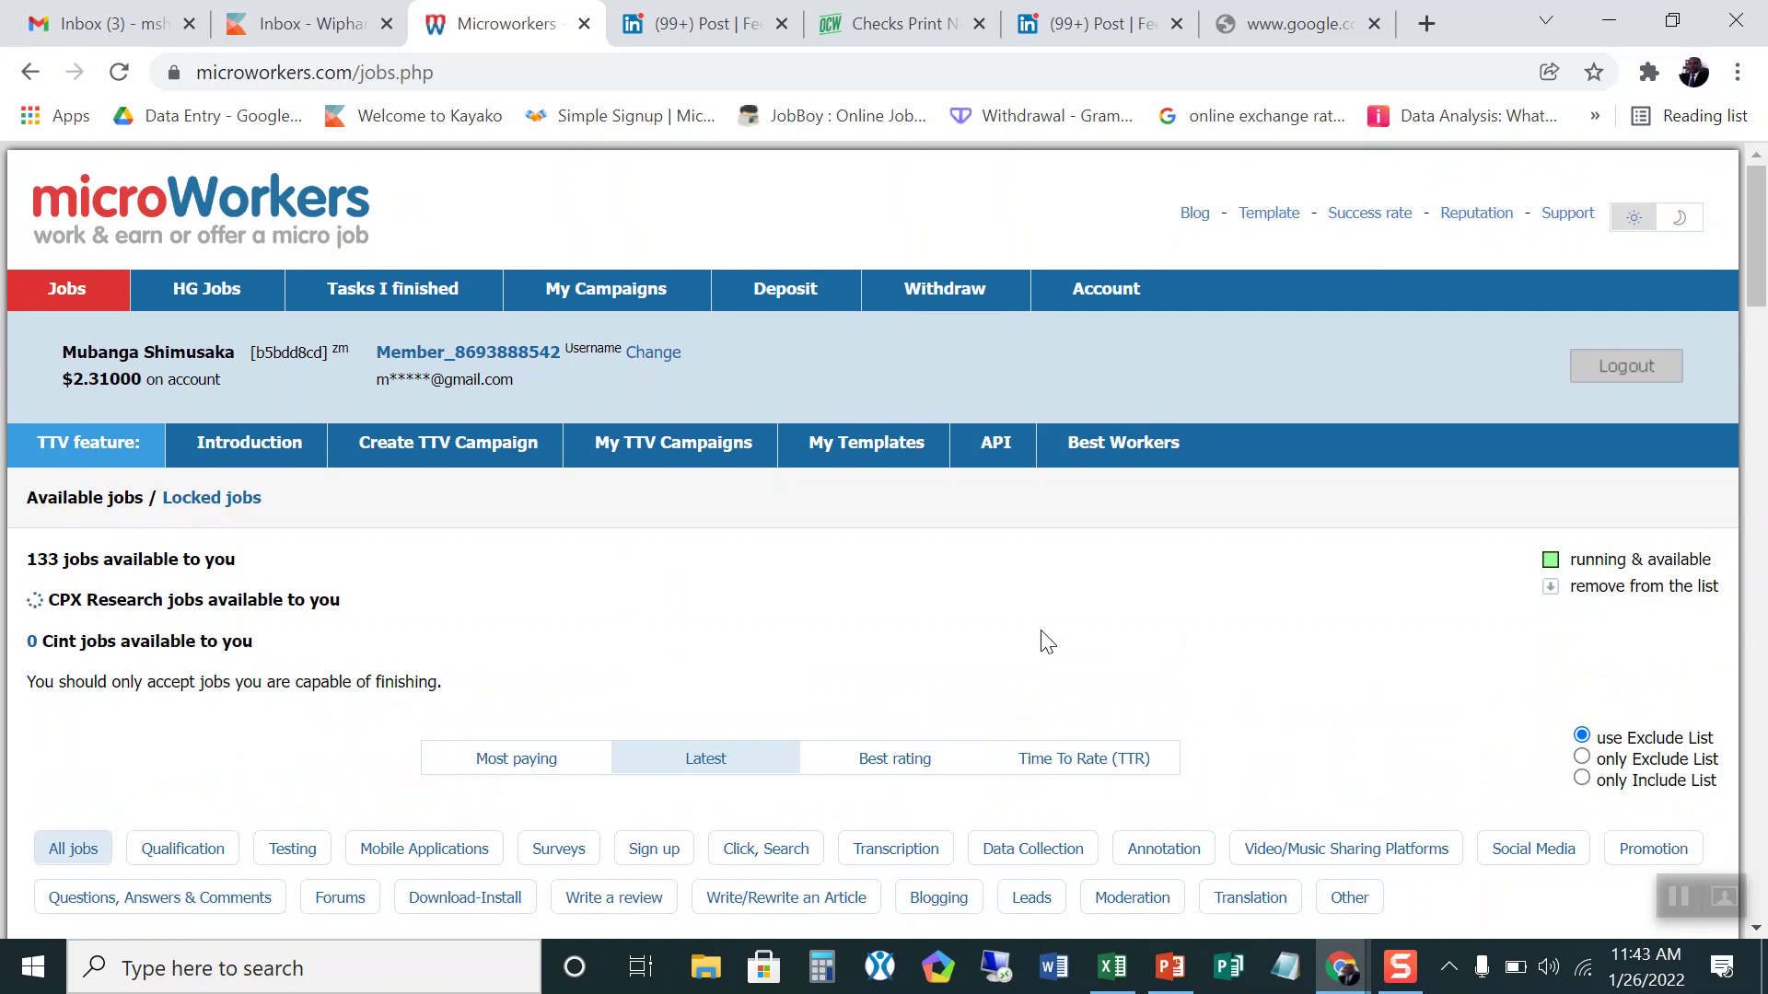
pyautogui.click(355, 290)
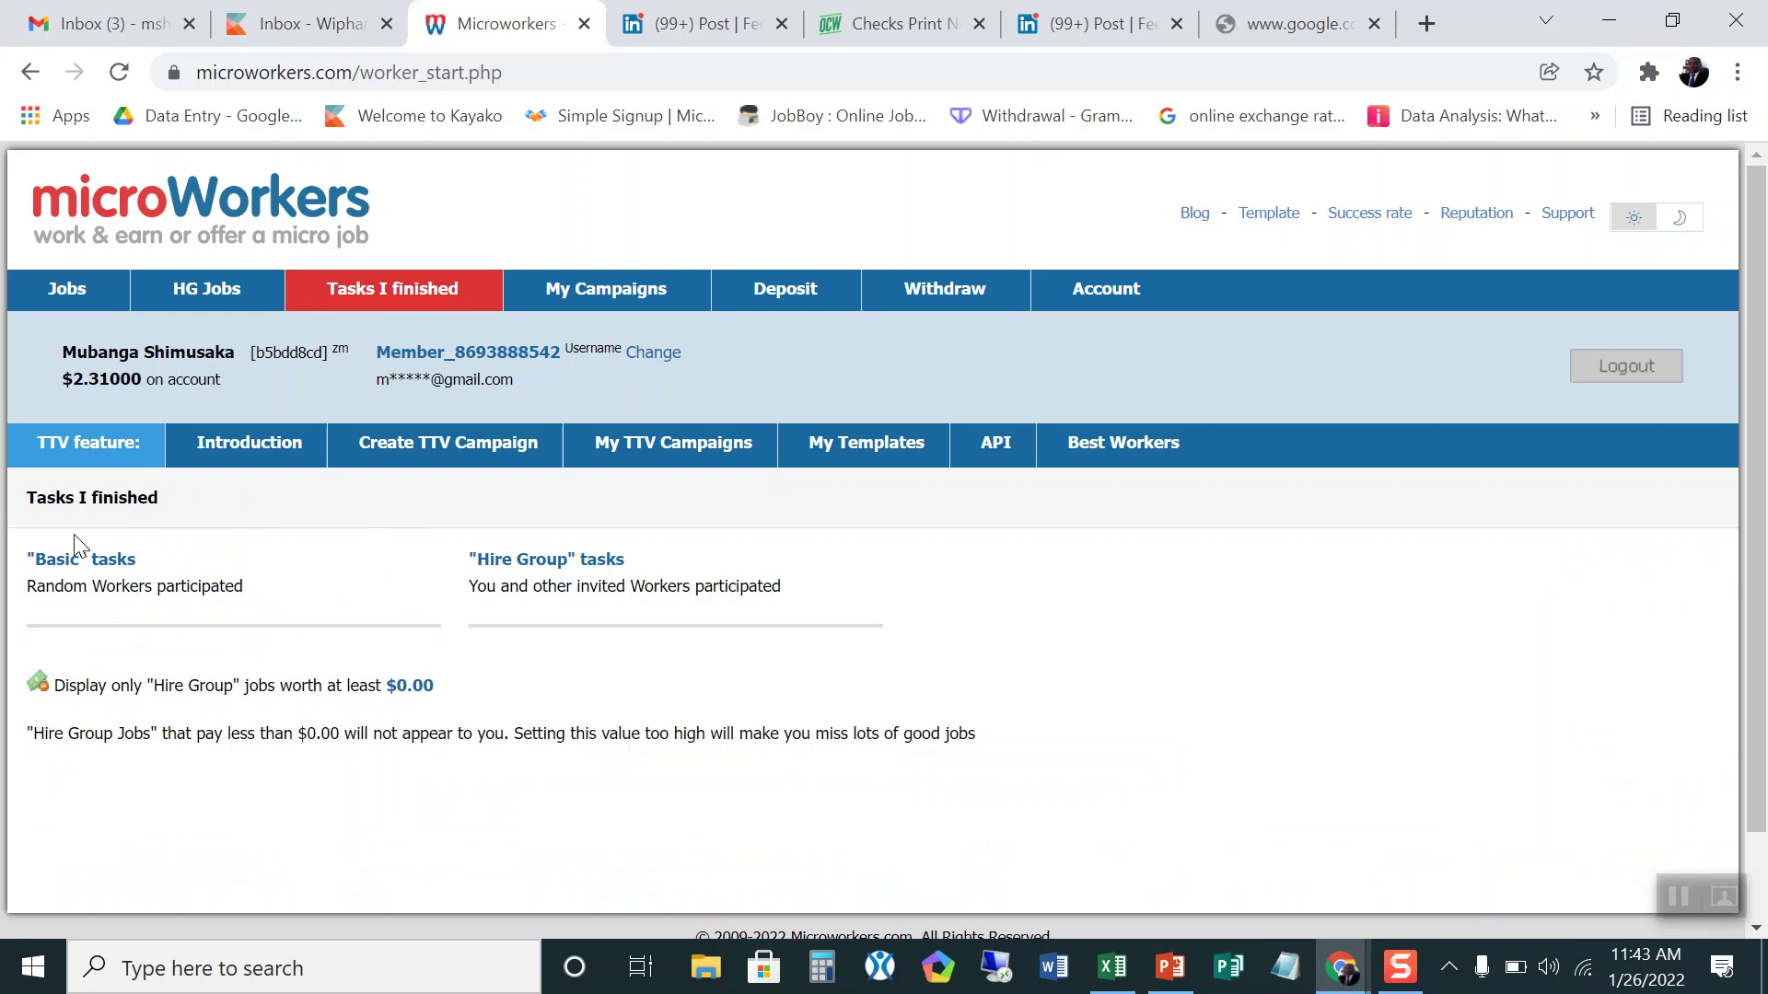
# Step: Check the Basic finished tasks for the $0.10 LinkedIn task, then return to the Jobs list
pyautogui.click(68, 575)
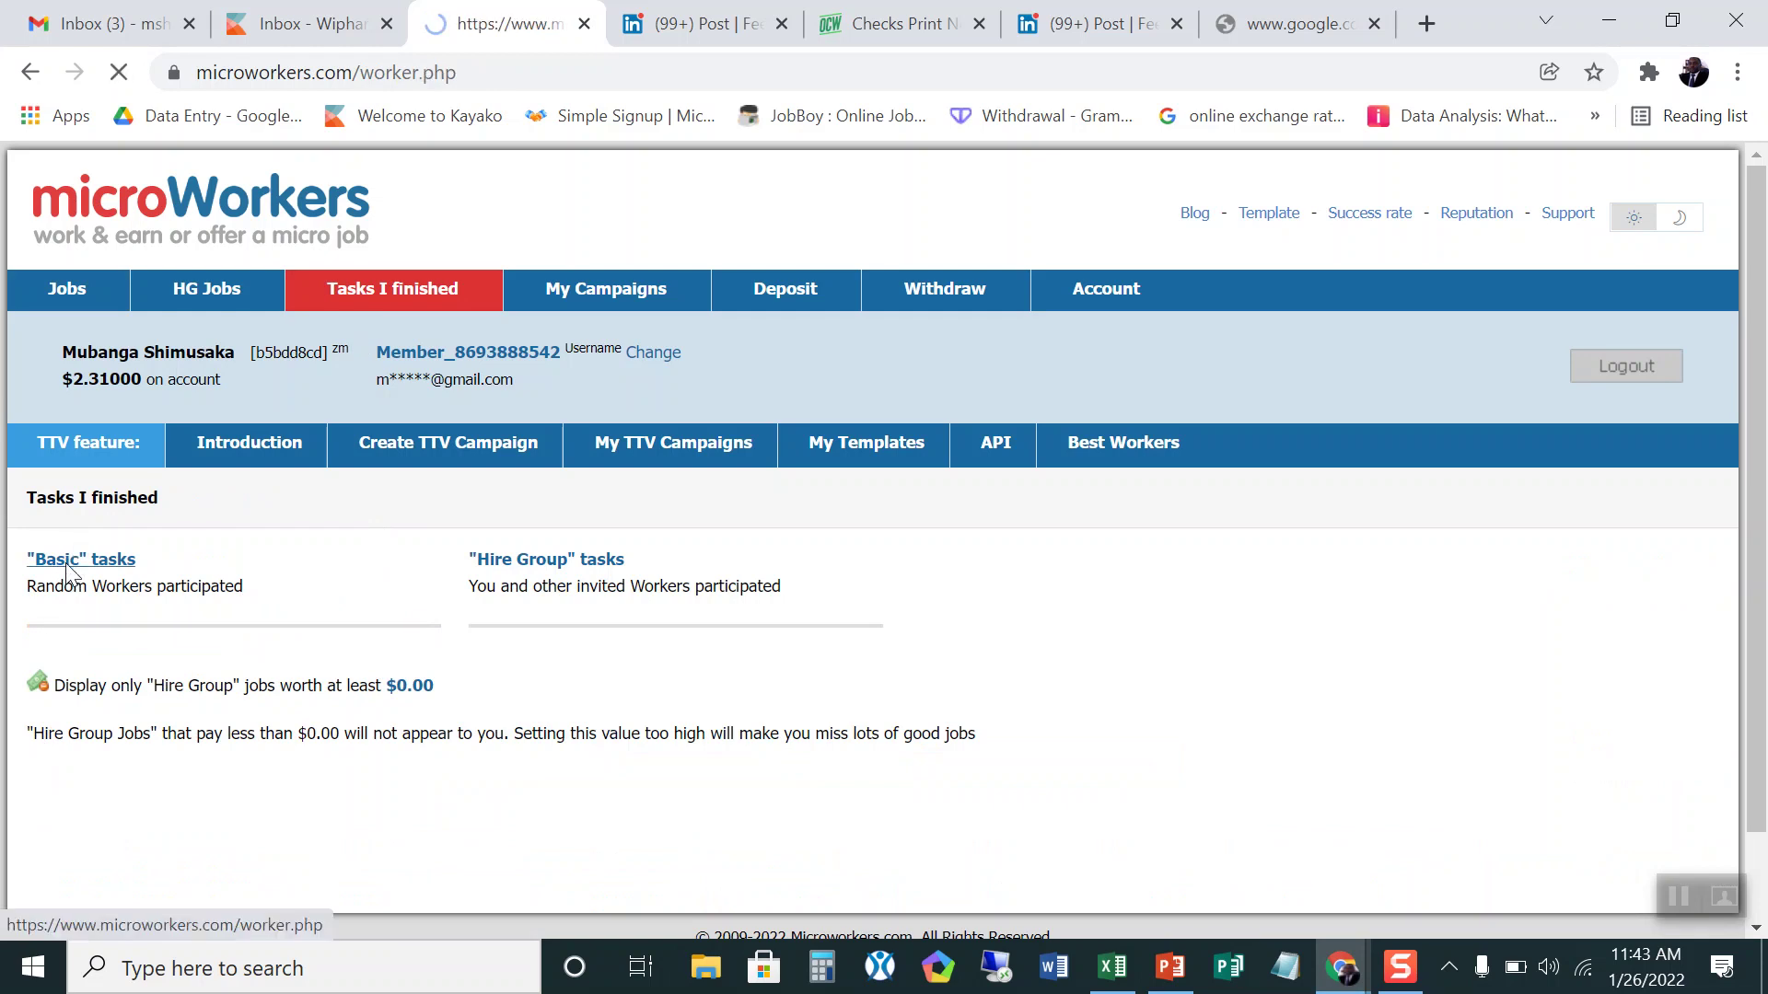
pyautogui.scroll(-5, 72, 516)
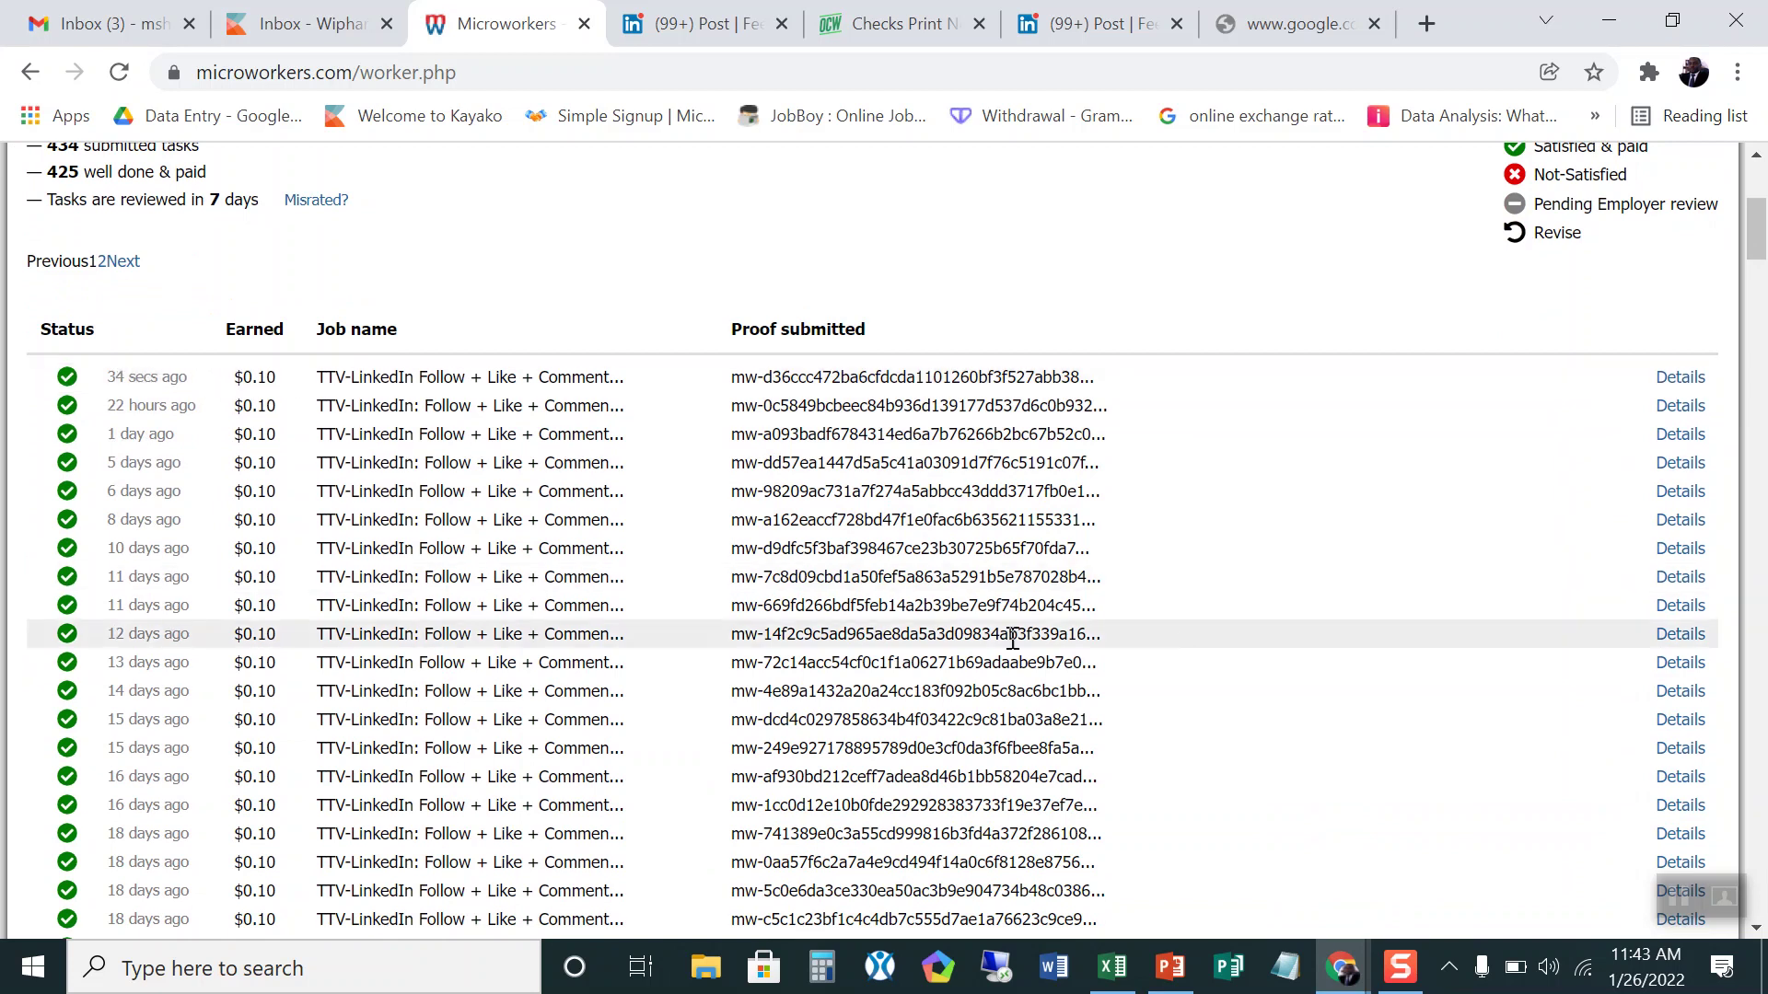
pyautogui.scroll(3, 1186, 647)
pyautogui.scroll(2, 1186, 647)
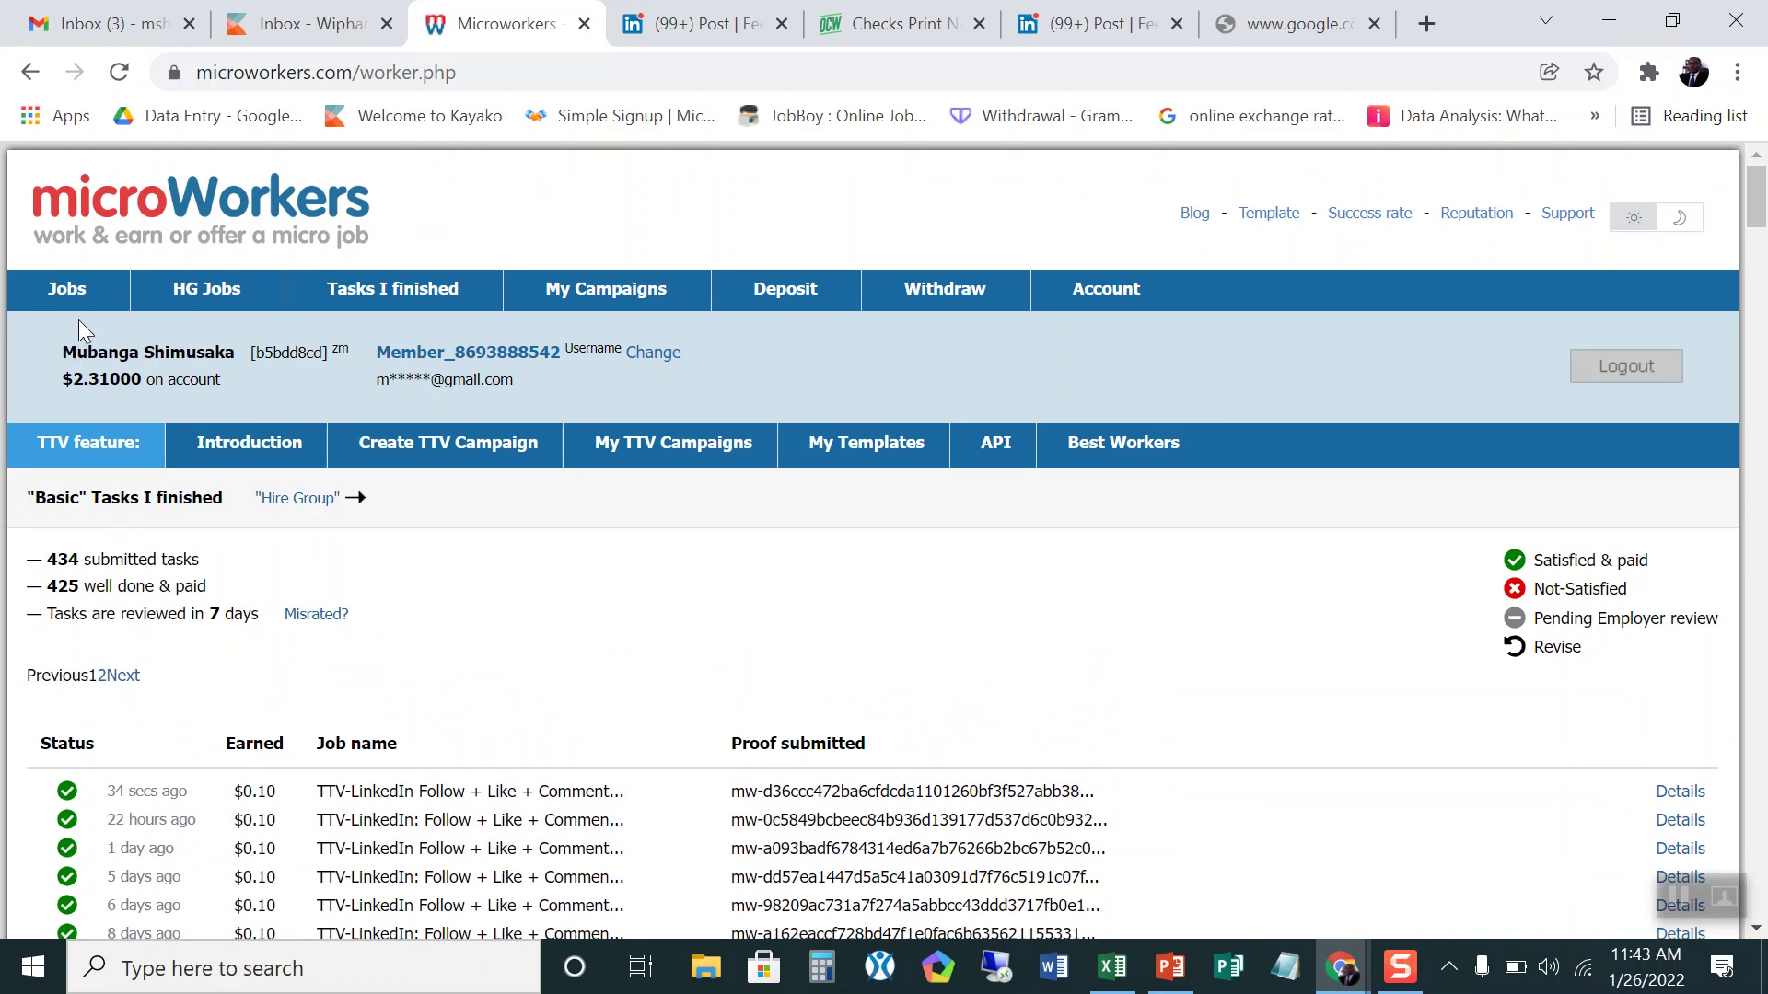
pyautogui.click(65, 291)
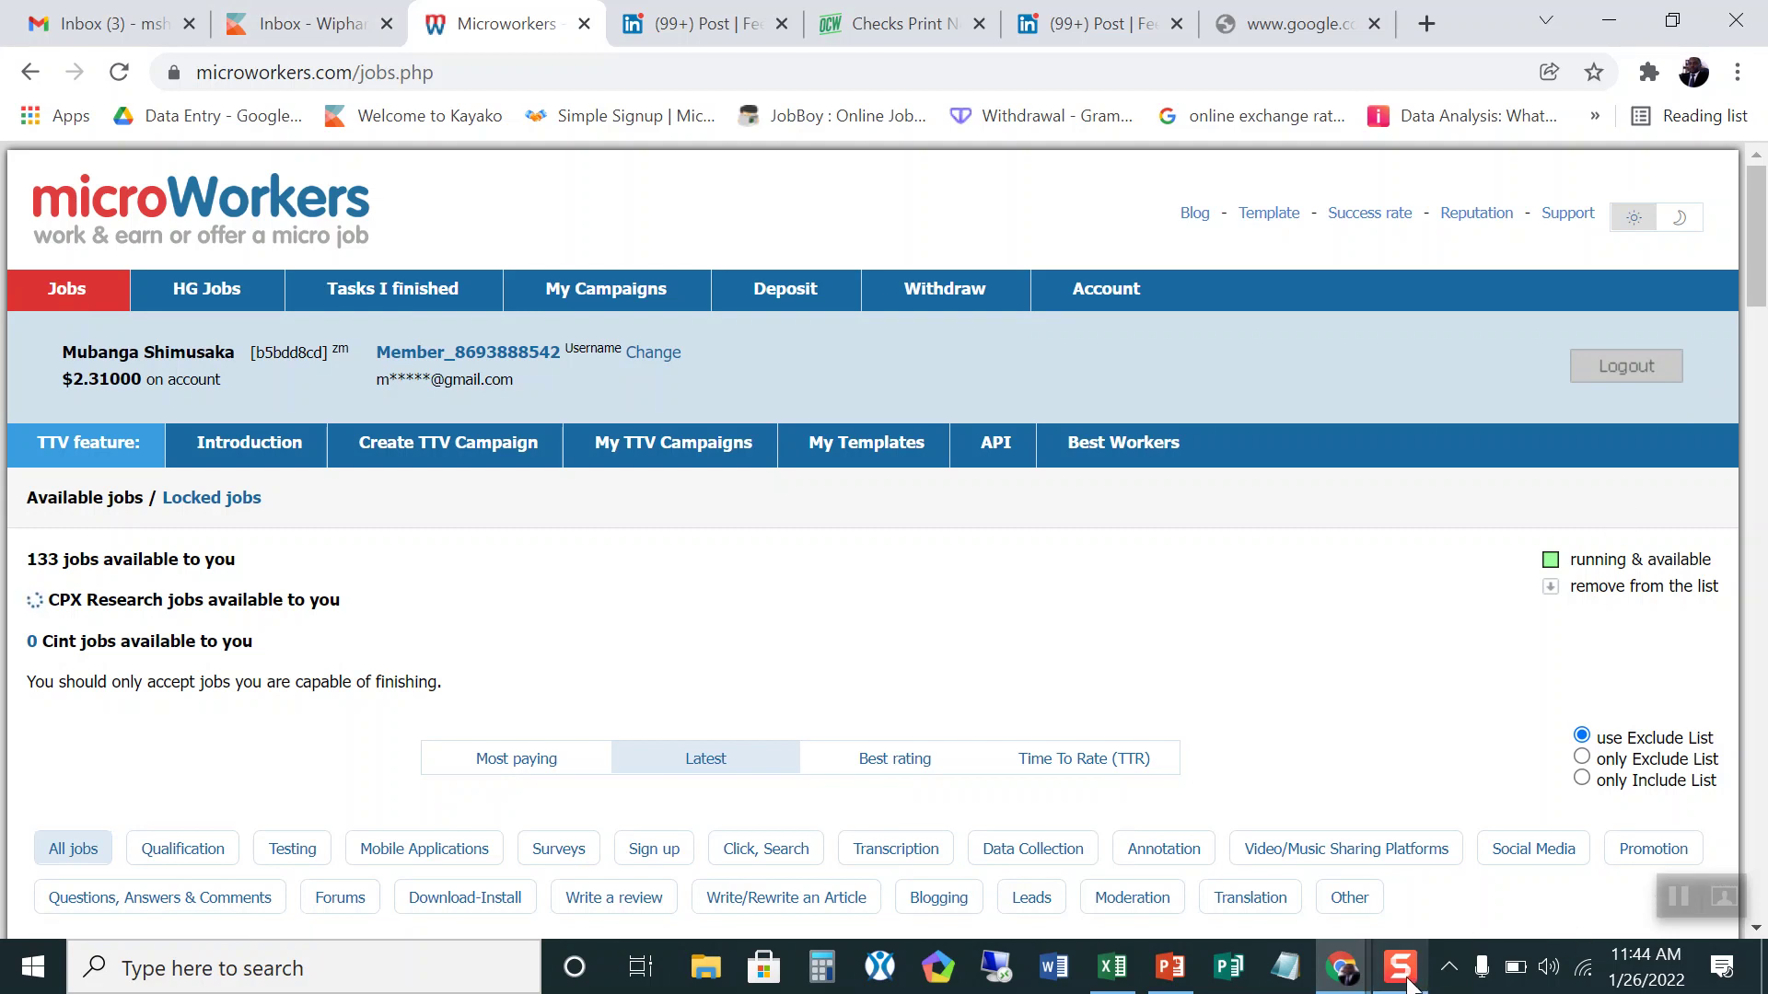
# Step: With the jobs list showing $2.31000 on account, switch to the Snagit recording app
pyautogui.moveTo(1408, 983)
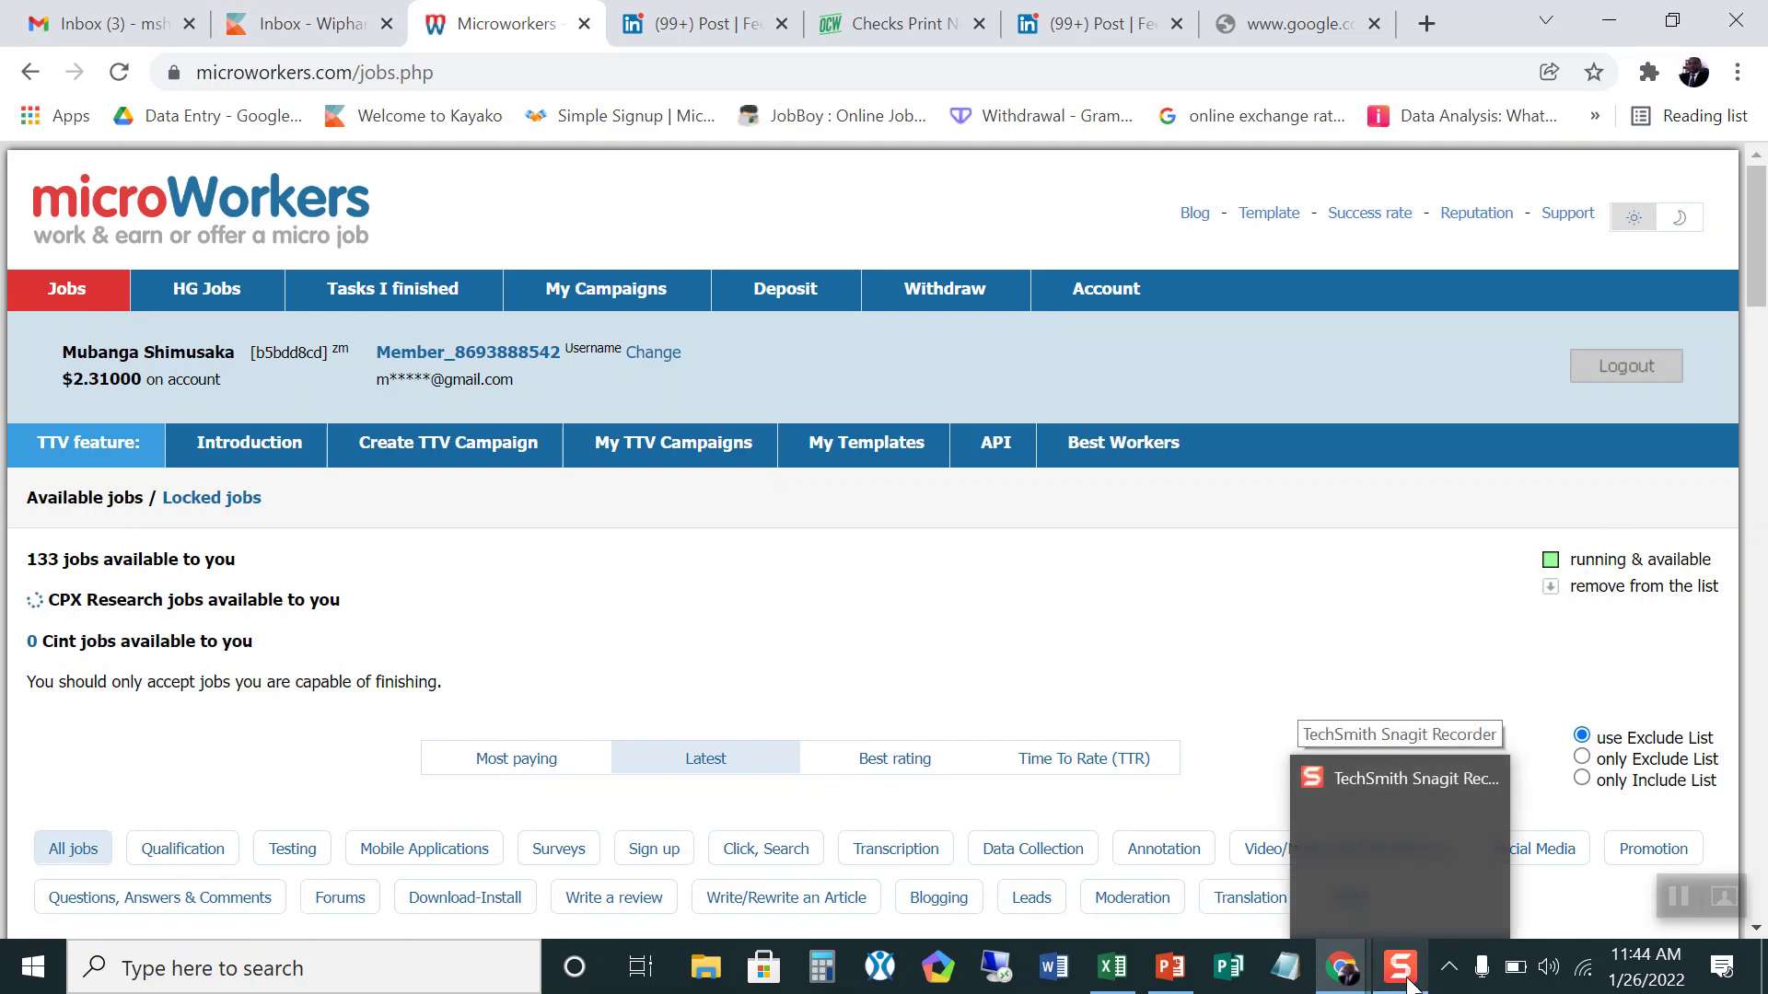
pyautogui.click(1408, 983)
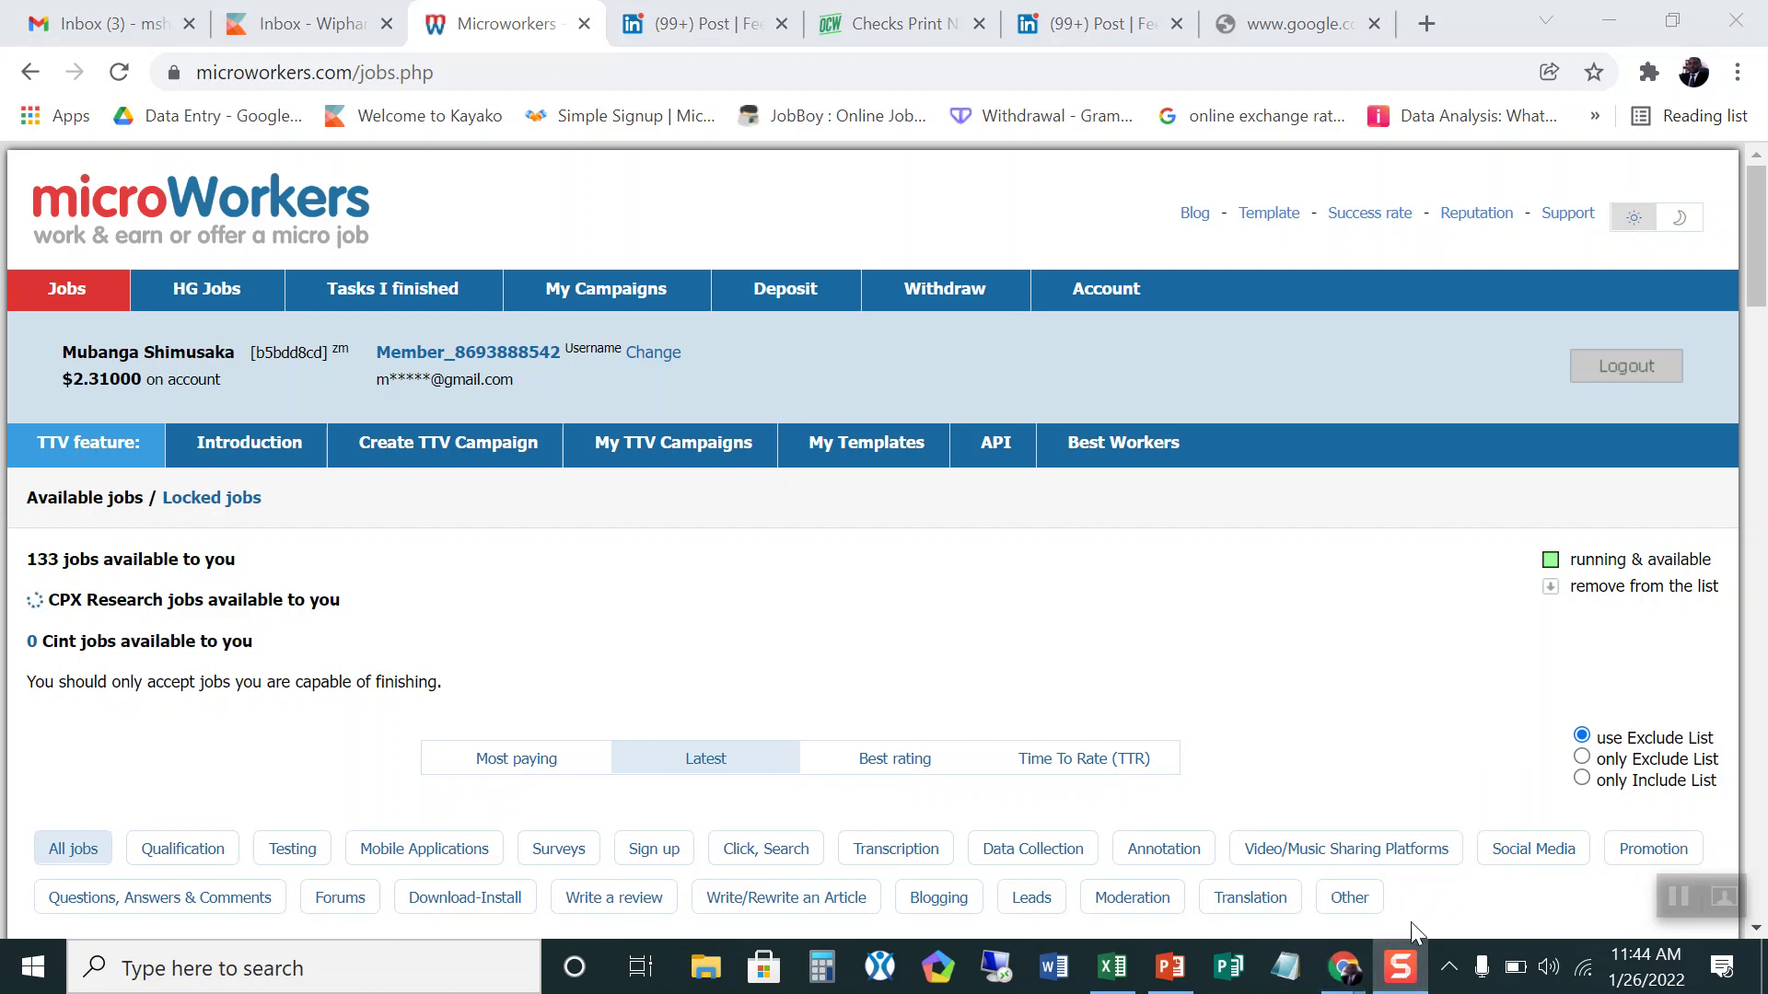